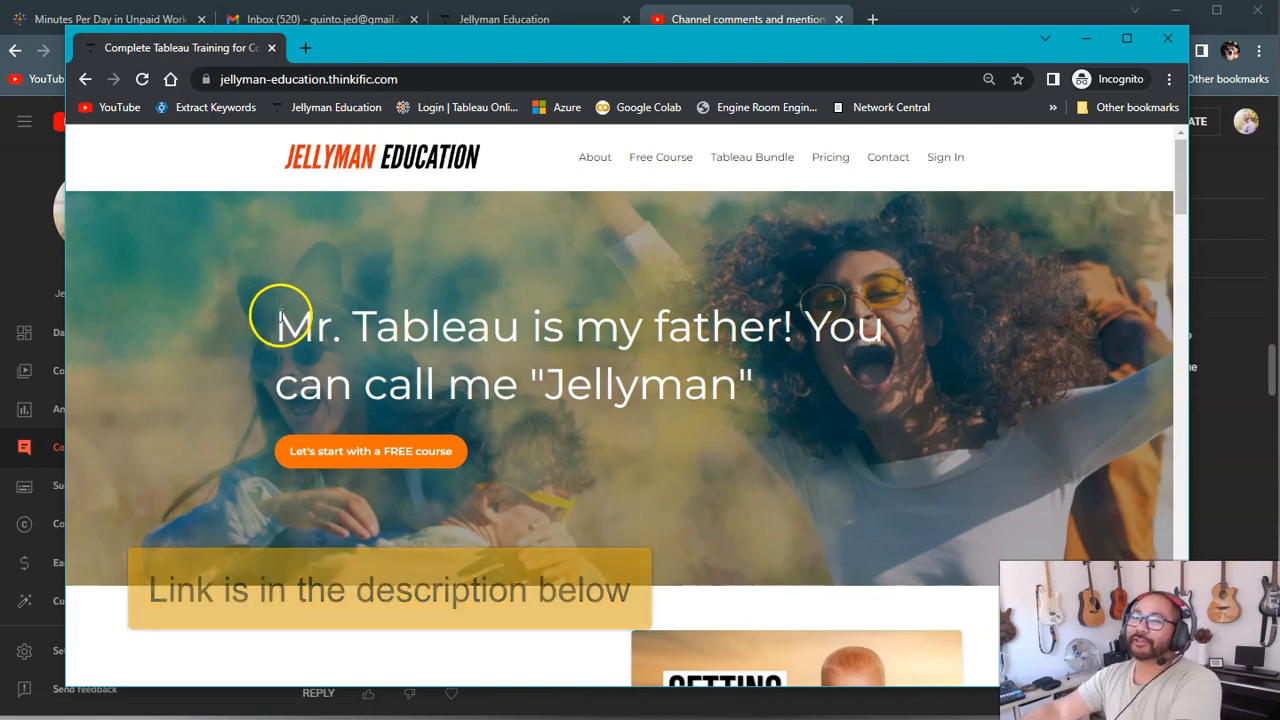
left_click_drag(277, 317, 843, 394)
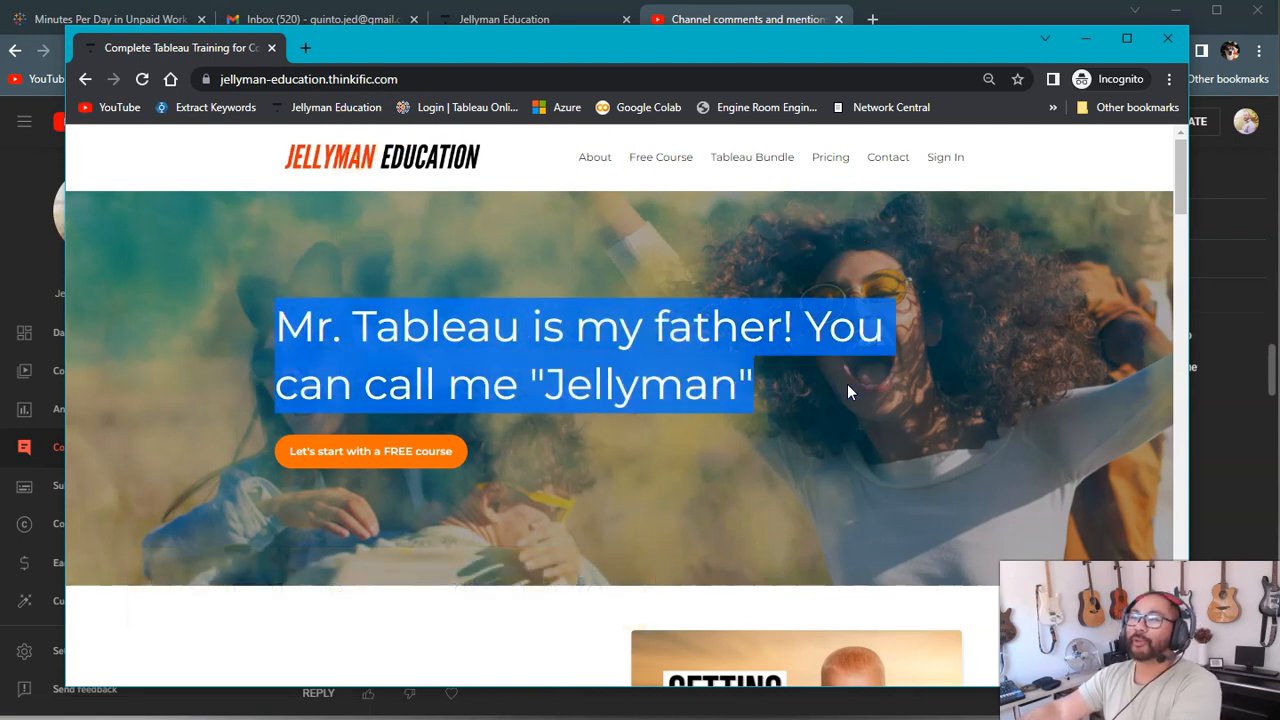
left_click(765, 391)
left_click_drag(909, 380, 257, 349)
left_click(878, 388)
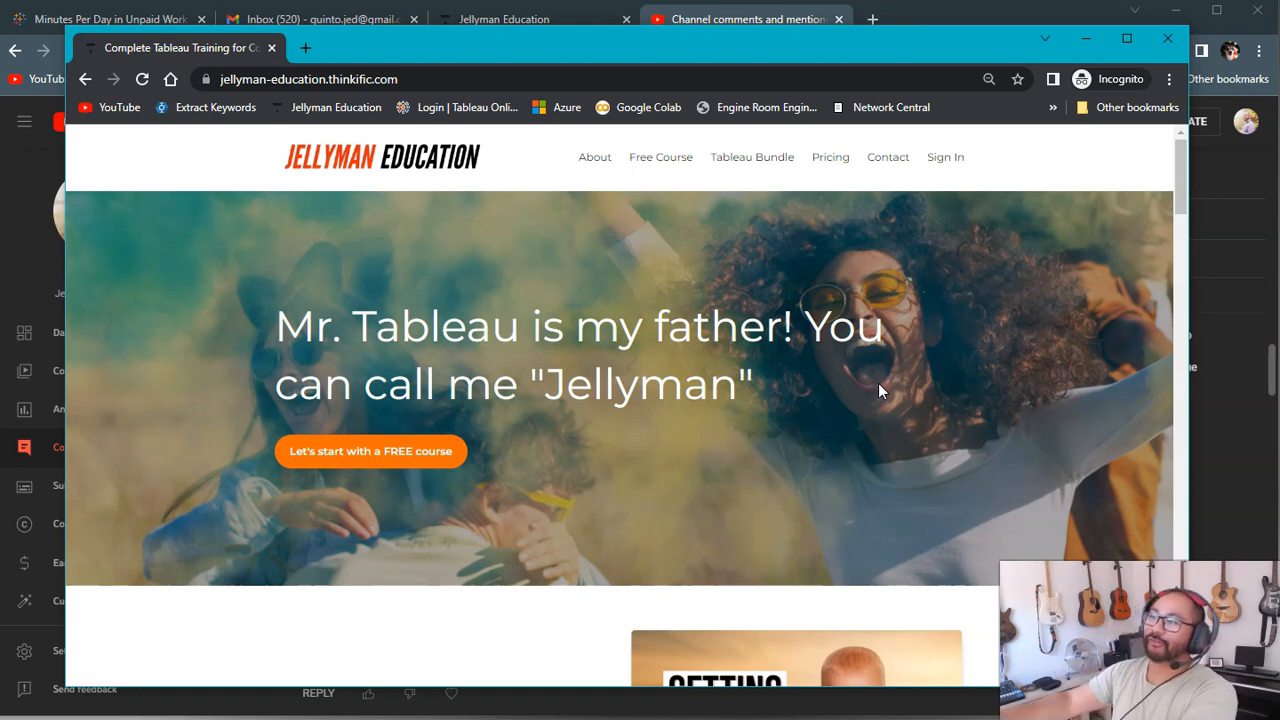
left_click_drag(284, 327, 800, 393)
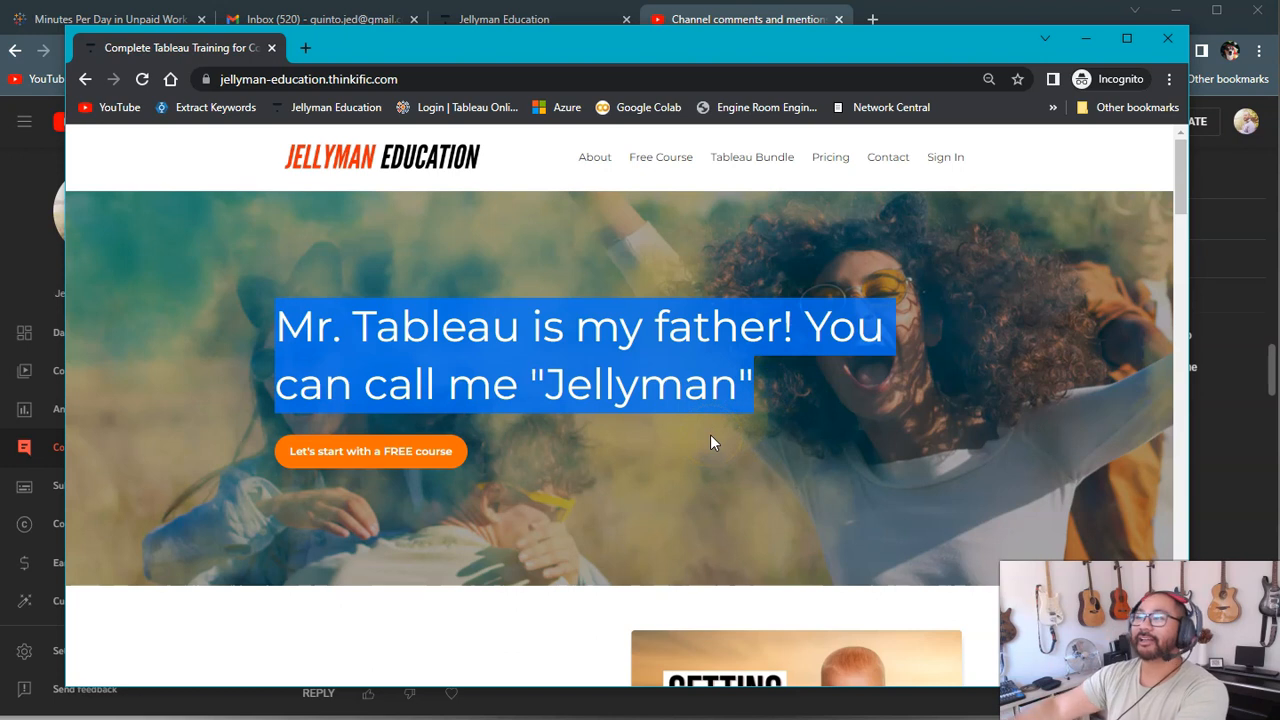
left_click_drag(280, 326, 821, 403)
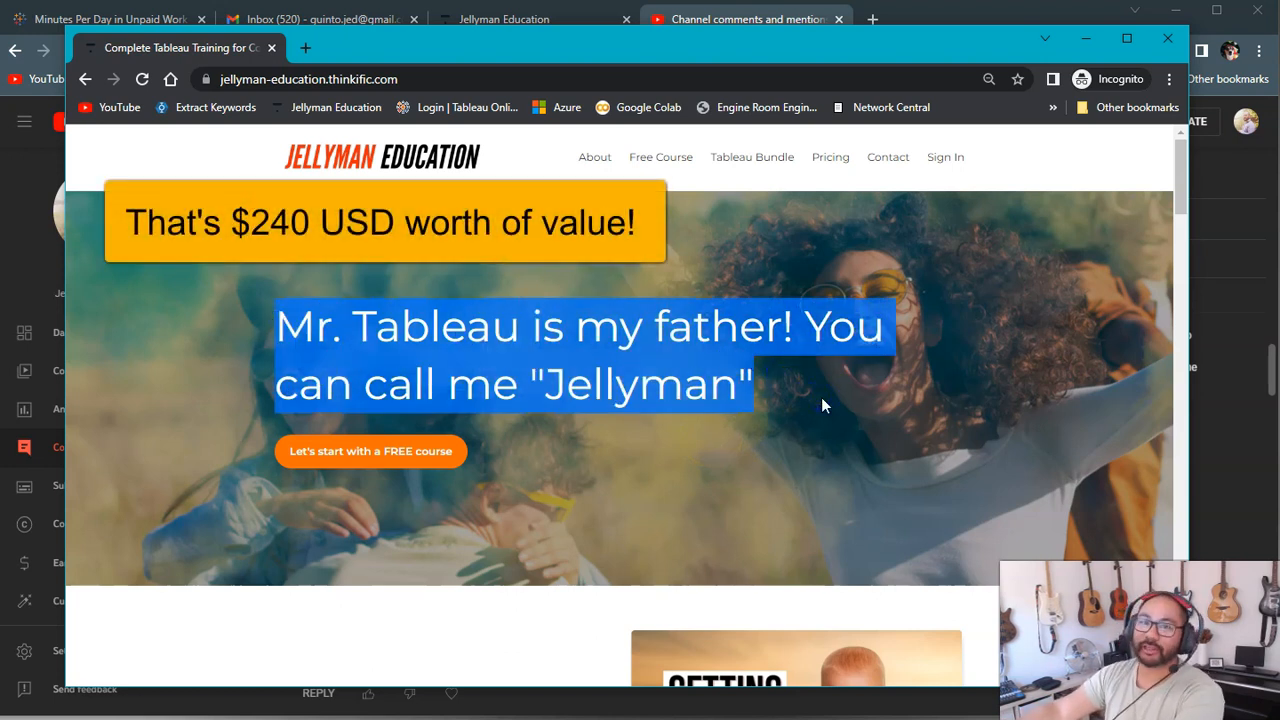
Step: Switch to the Postcodes Raw.csv workbook in Excel and dismiss the possible data loss warning
left_click(1068, 35)
left_click_drag(586, 50, 577, 74)
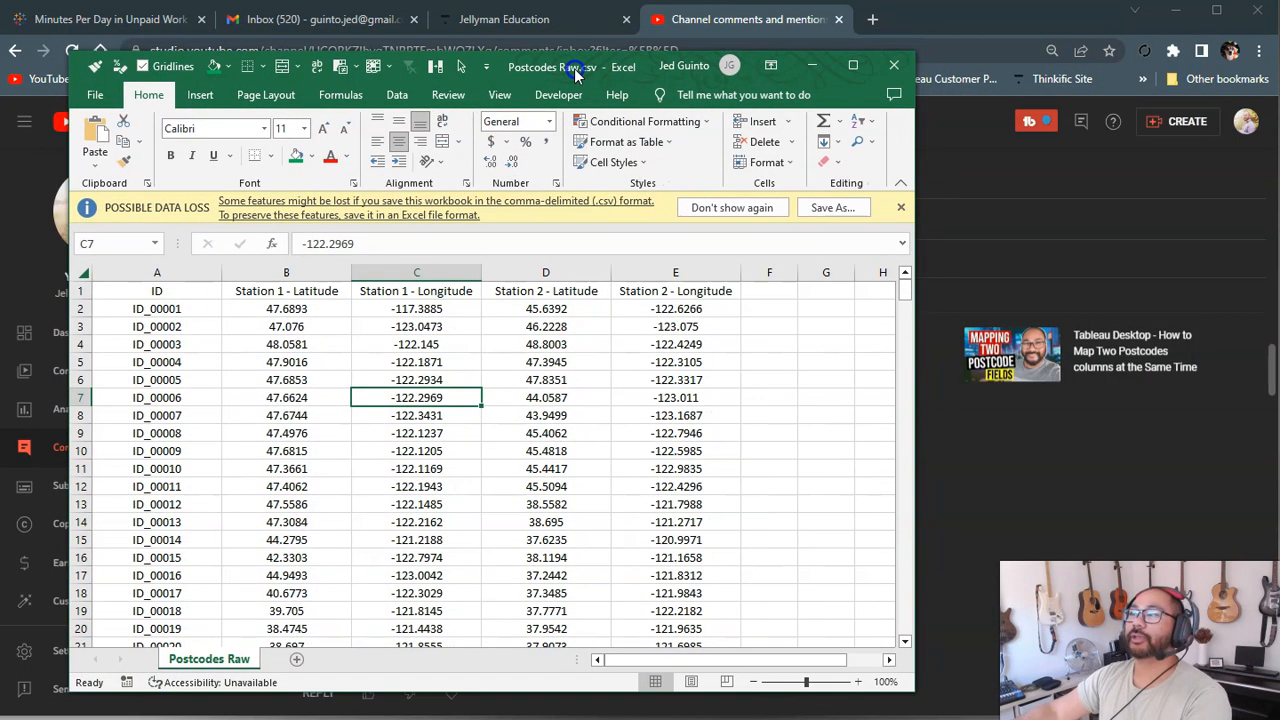
left_click(901, 207)
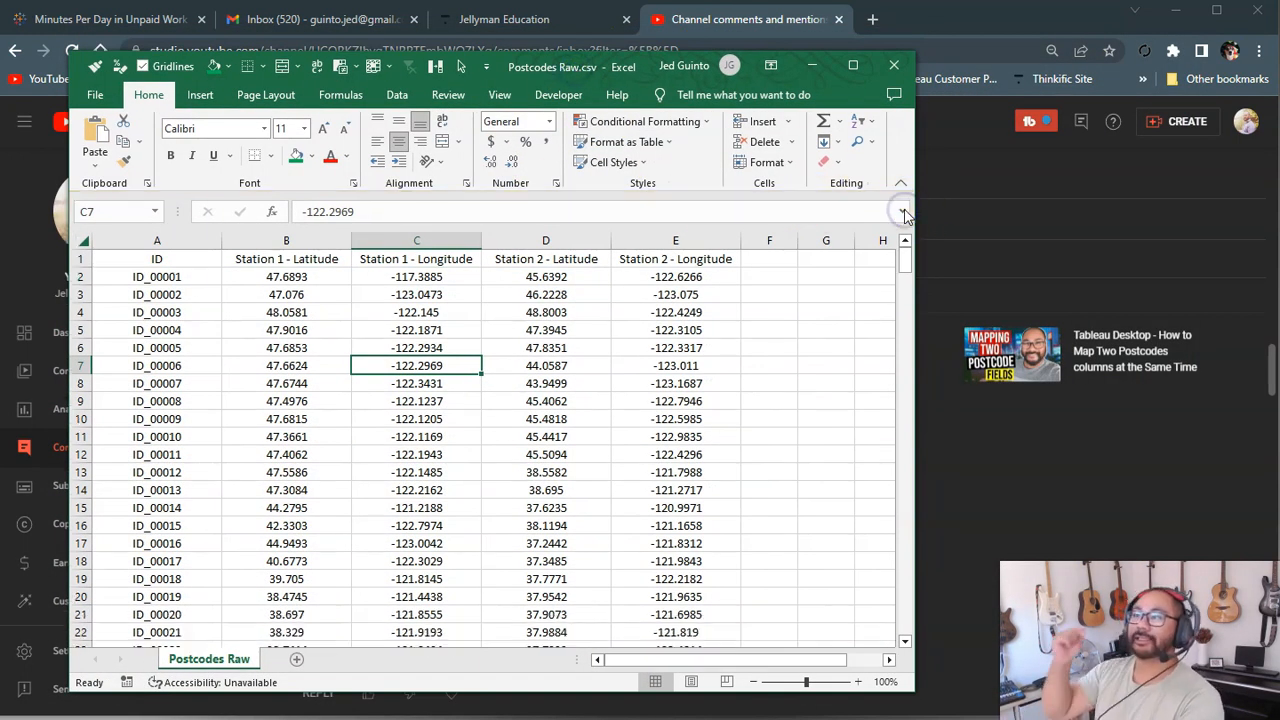
left_click(392, 382)
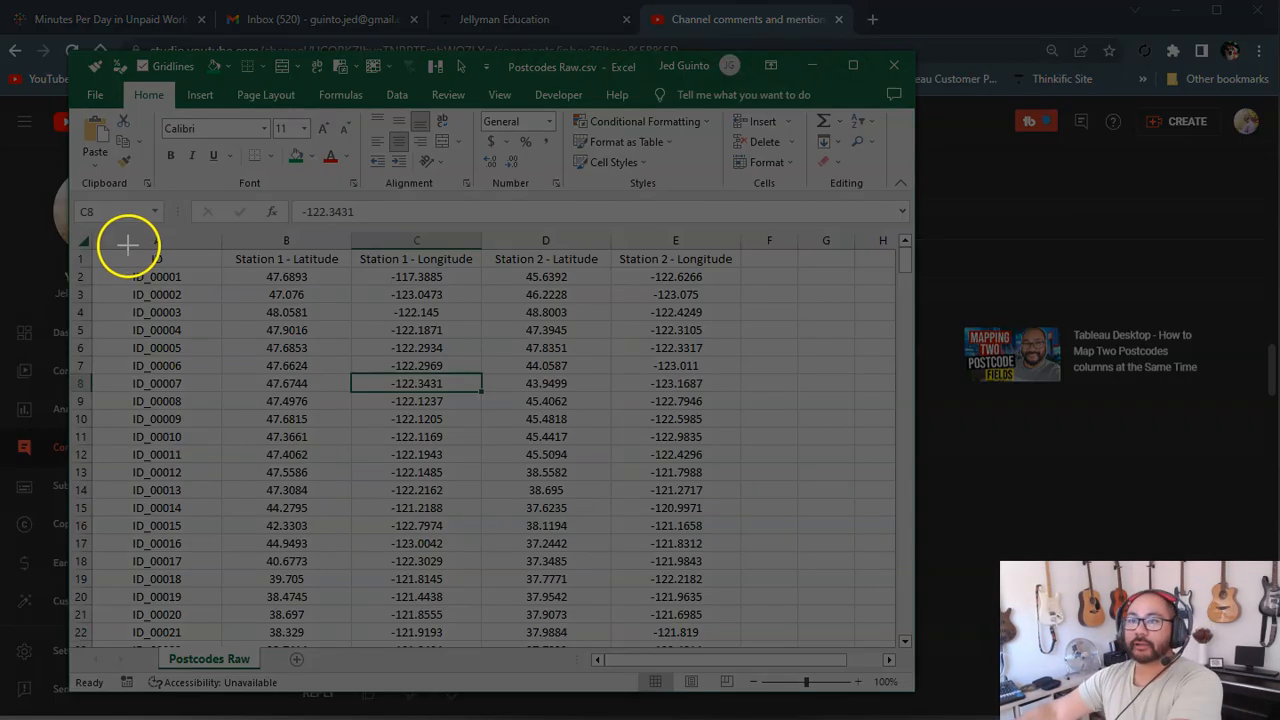
Step: Examine the ID column and the Station 1 and Station 2 latitude and longitude columns of the postcode data
left_click_drag(124, 244, 190, 507)
type("D")
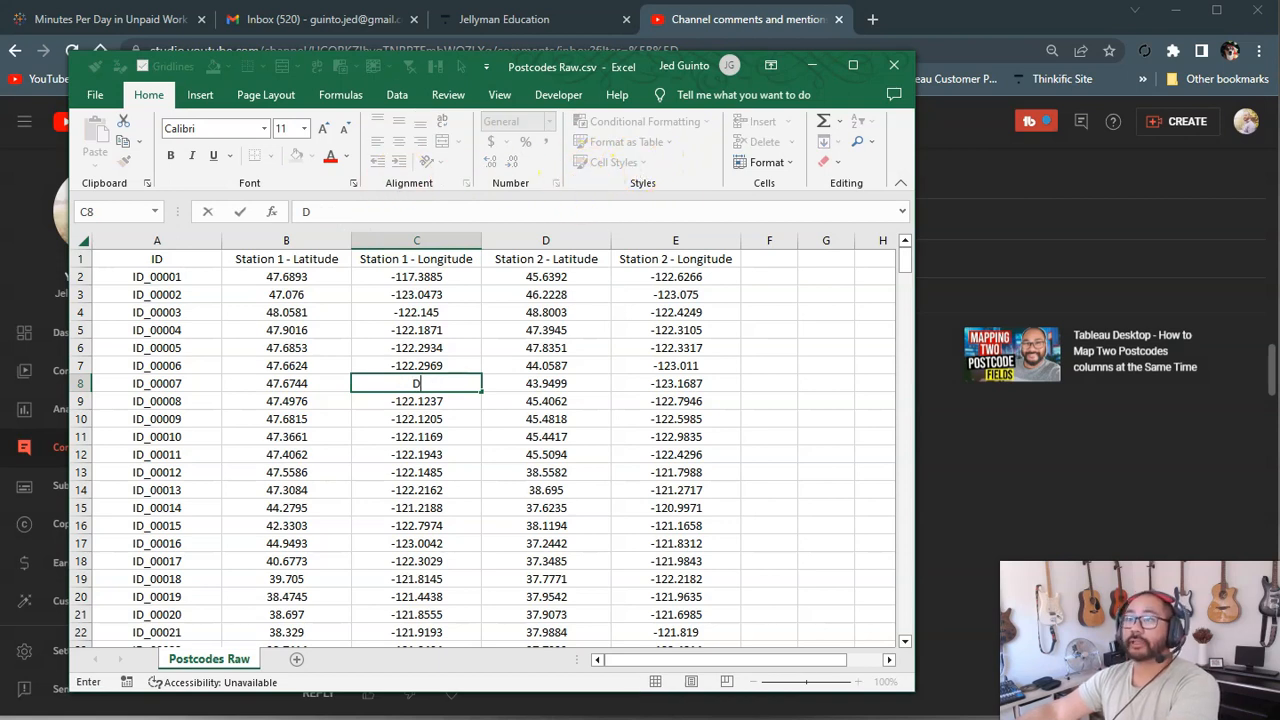
mouse_move(118, 316)
left_mouse_down()
mouse_move(122, 244)
mouse_move(203, 290)
mouse_move(200, 332)
left_mouse_up()
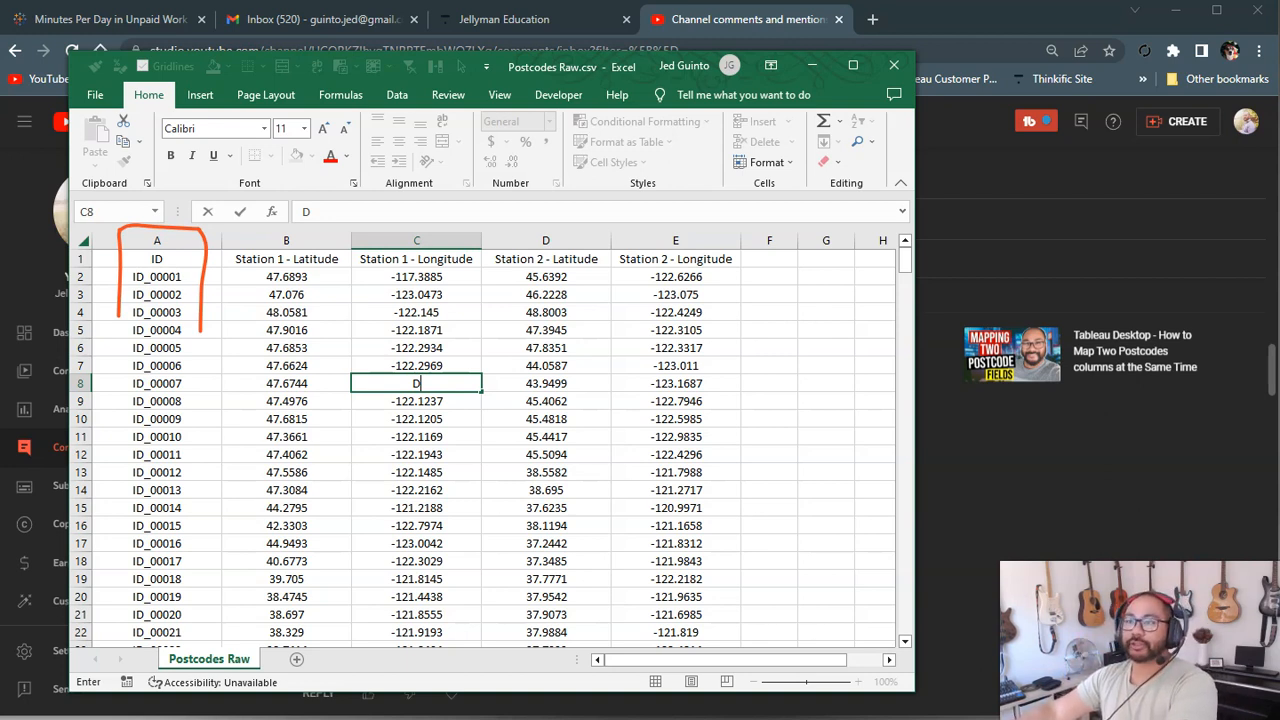
left_click_drag(330, 252, 290, 276)
mouse_move(580, 245)
left_mouse_down()
mouse_move(496, 262)
mouse_move(572, 281)
left_mouse_up()
left_click_drag(268, 270, 438, 278)
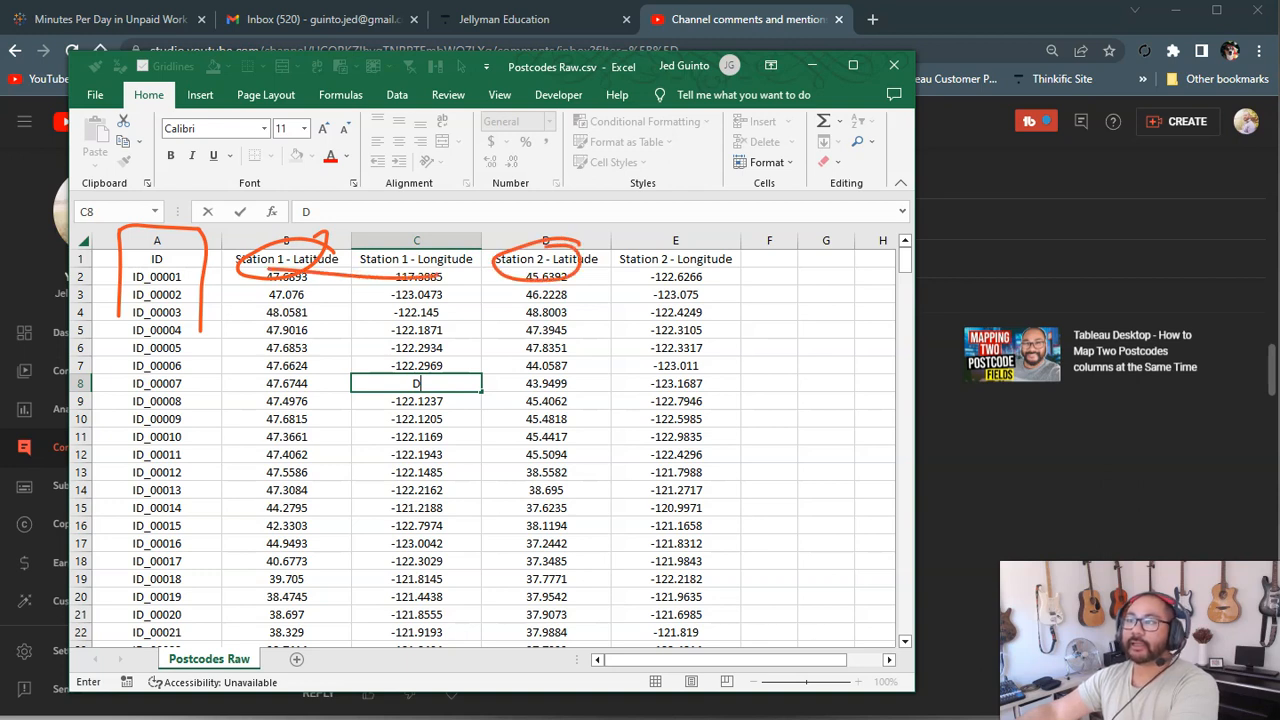
left_click_drag(540, 281, 720, 266)
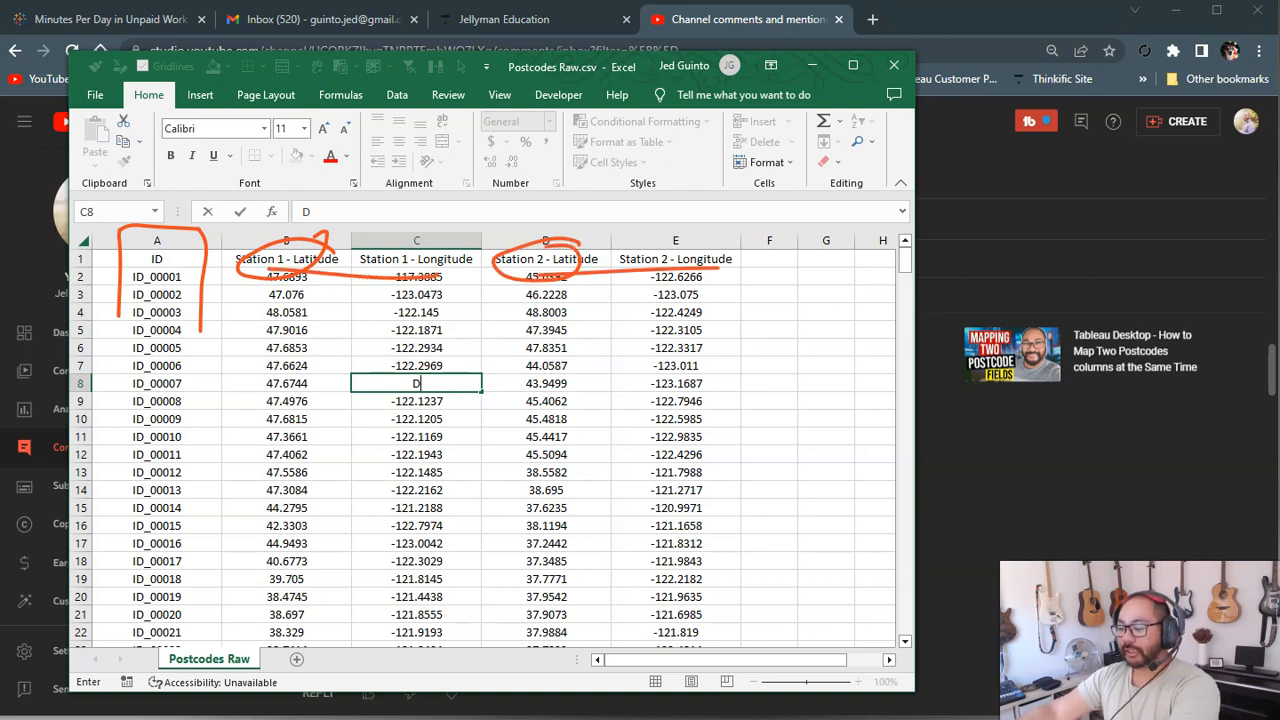
left_click(443, 380)
key("Escape")
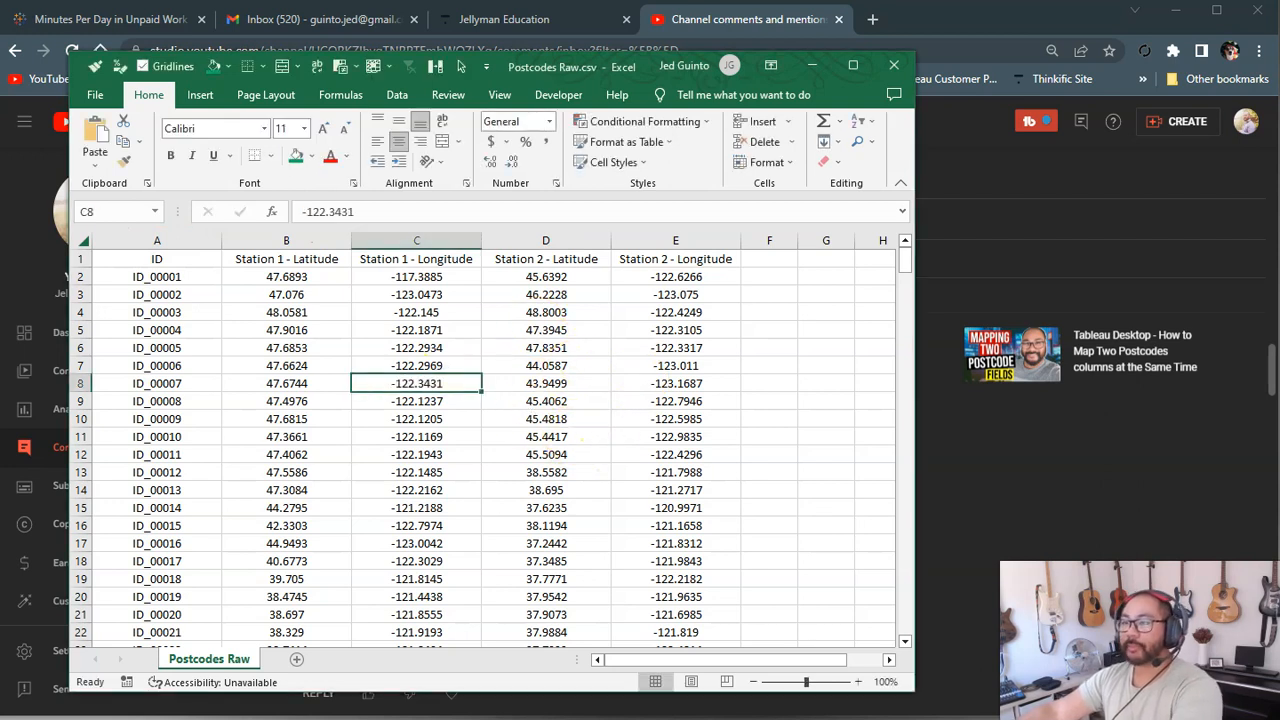
left_click_drag(310, 230, 265, 490)
mouse_move(798, 98)
left_mouse_down()
mouse_move(915, 495)
mouse_move(872, 522)
left_mouse_up()
left_click_drag(322, 215, 812, 82)
mouse_move(272, 488)
left_mouse_down()
mouse_move(616, 405)
mouse_move(852, 545)
left_mouse_up()
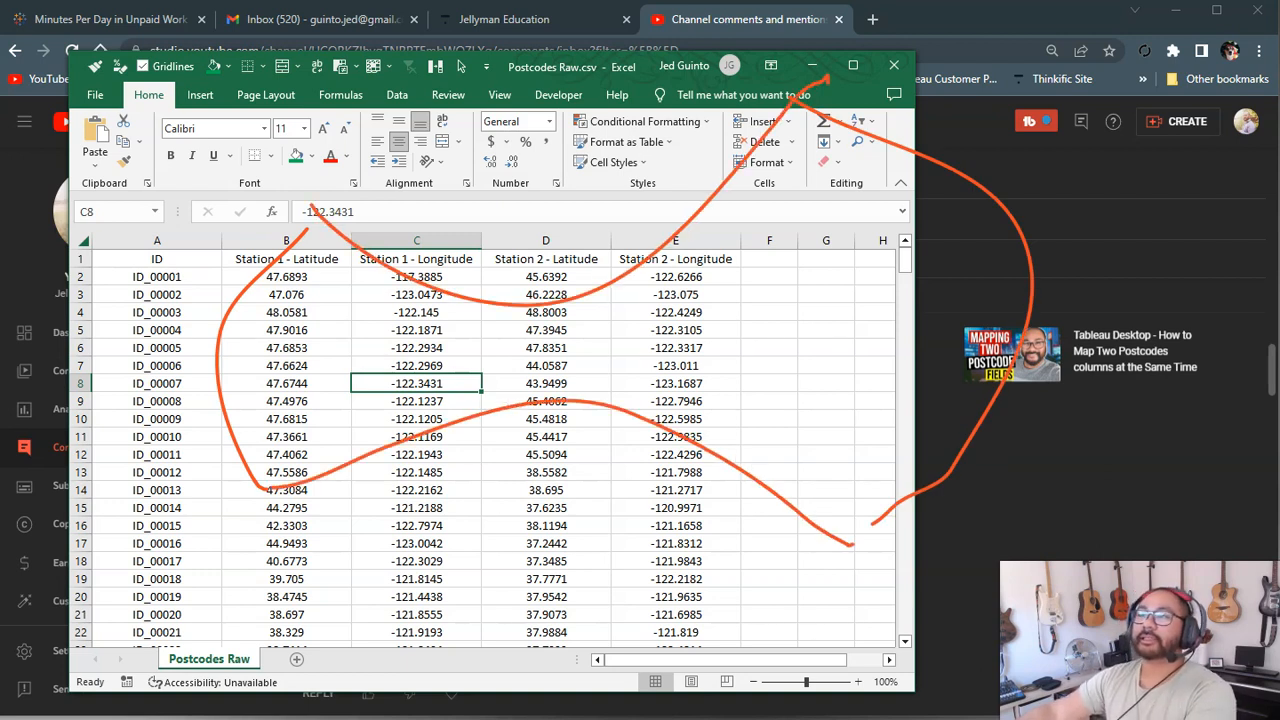
mouse_move(382, 386)
left_mouse_down()
mouse_move(372, 404)
mouse_move(366, 386)
left_mouse_up()
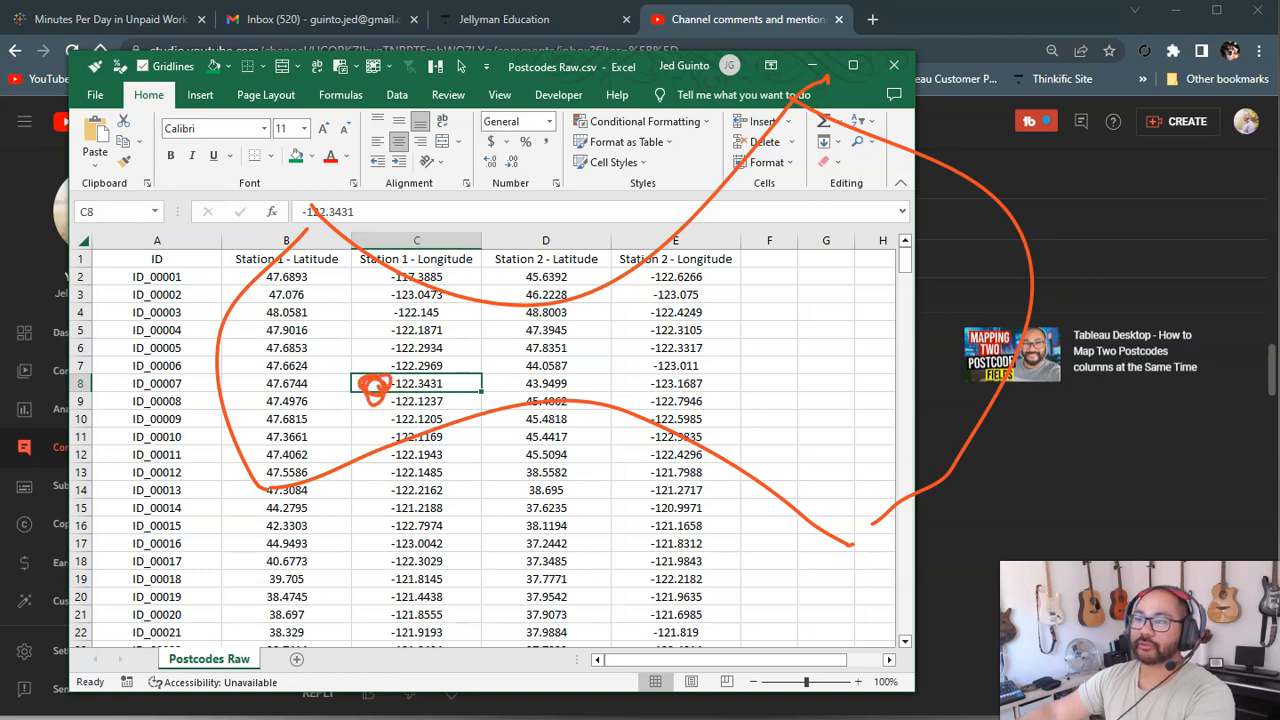
mouse_move(852, 244)
left_mouse_down()
mouse_move(822, 268)
mouse_move(846, 250)
mouse_move(838, 258)
left_mouse_up()
left_click_drag(370, 388, 842, 256)
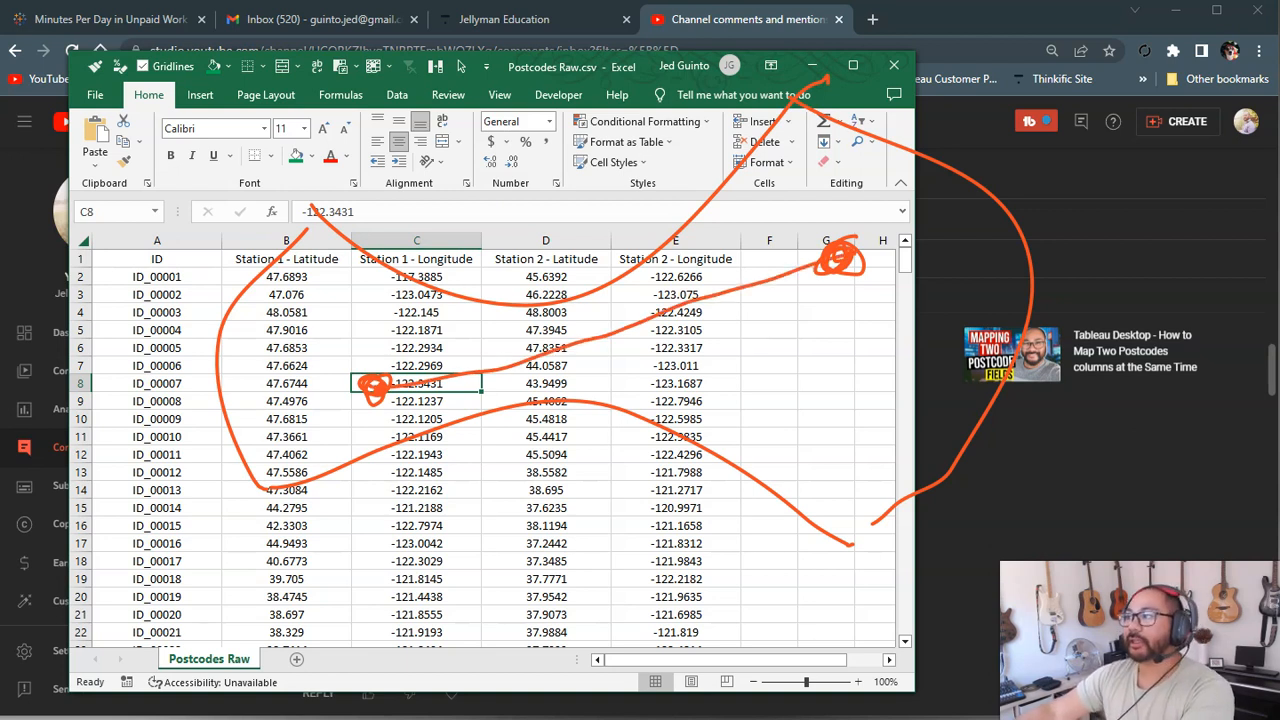
mouse_move(1213, 331)
left_mouse_down()
mouse_move(1040, 368)
mouse_move(1260, 305)
left_mouse_up()
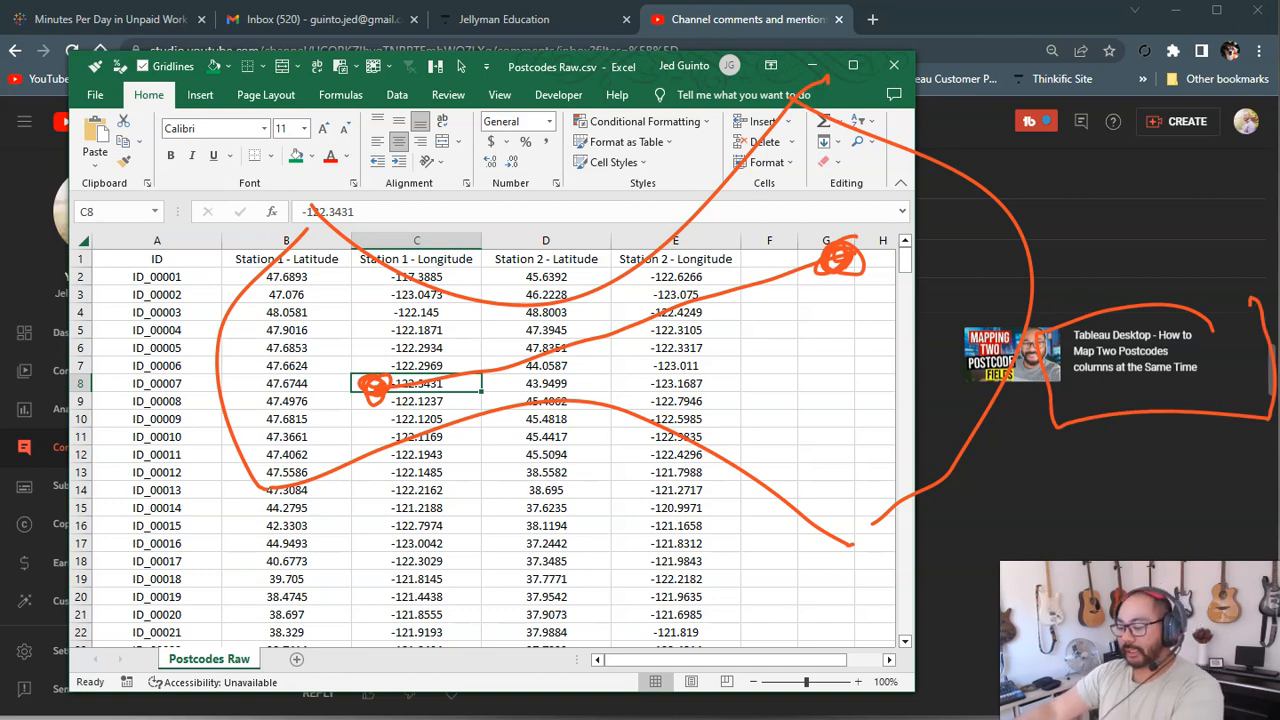
key("Escape")
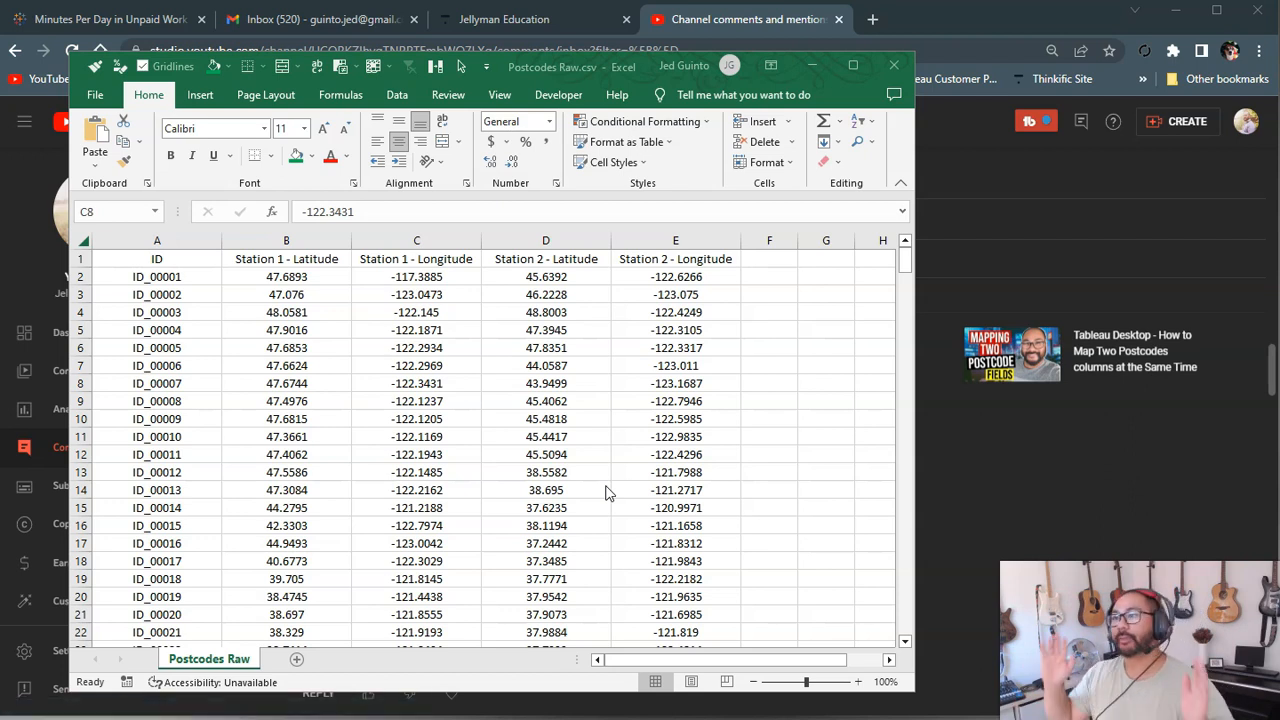
Step: Close the Postcodes Raw.csv workbook without saving changes
left_click(893, 65)
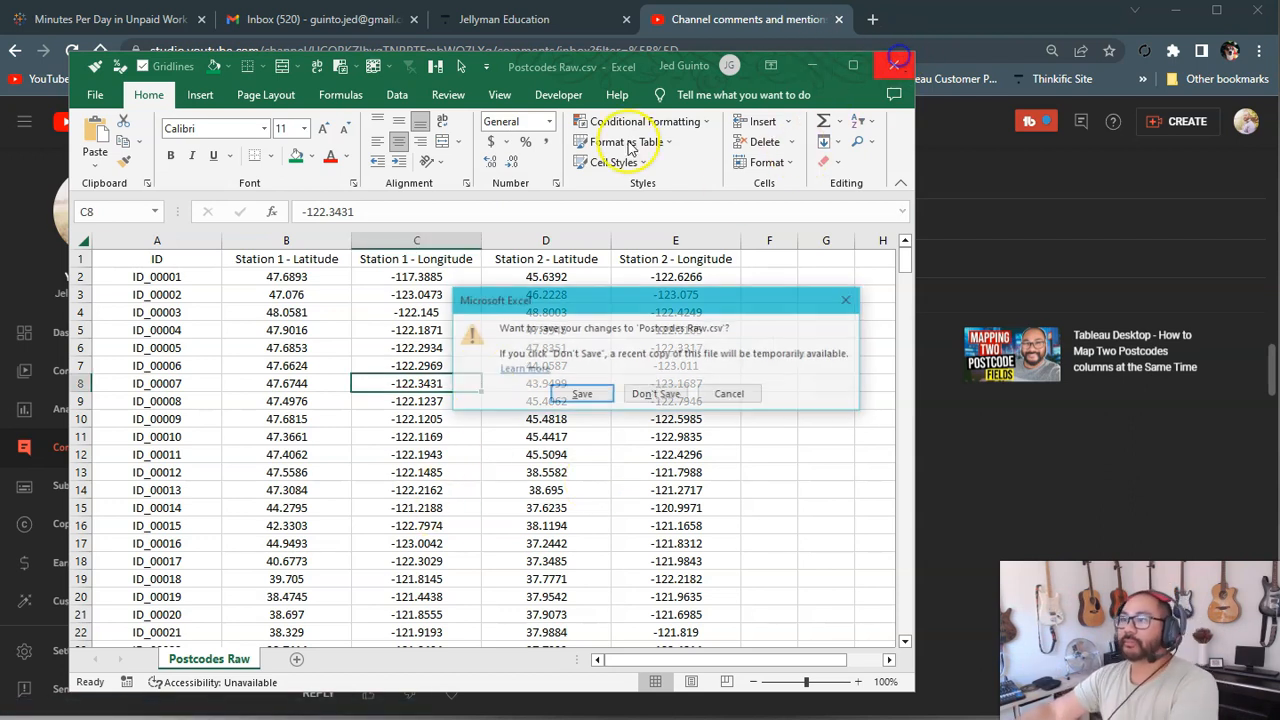
left_click(660, 400)
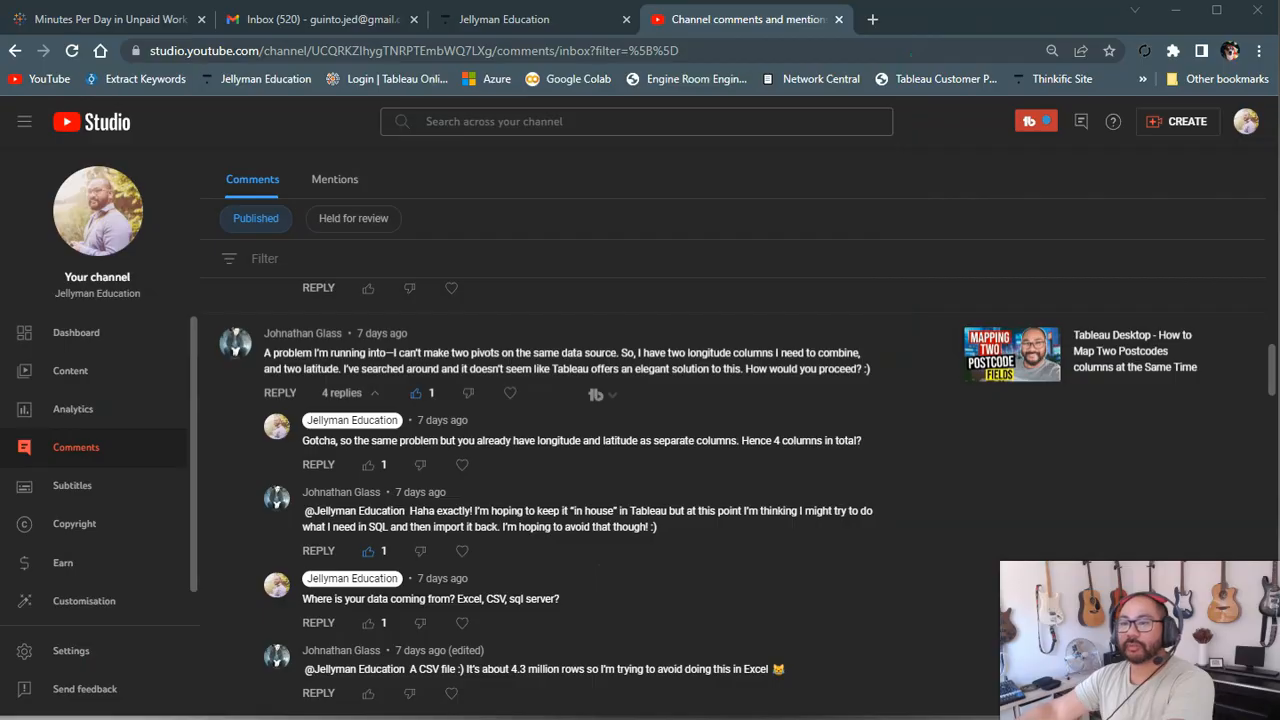
Step: Switch to Tableau Prep Builder and add the Postcodes Raw.csv file as the input of a new flow
left_click(640, 719)
left_click_drag(655, 1, 711, 171)
left_click(1211, 168)
left_click_drag(603, 30, 4, 4)
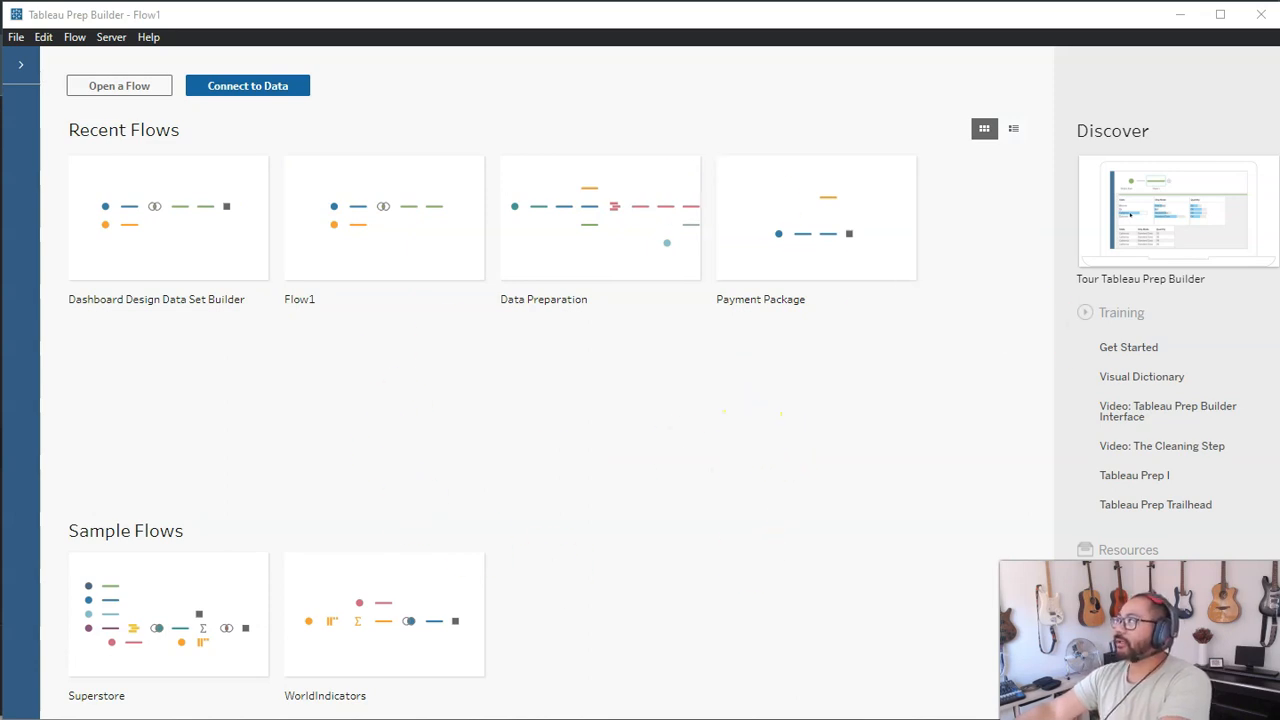
left_click_drag(1279, 30, 1143, 57)
left_click_drag(1035, 289, 459, 413)
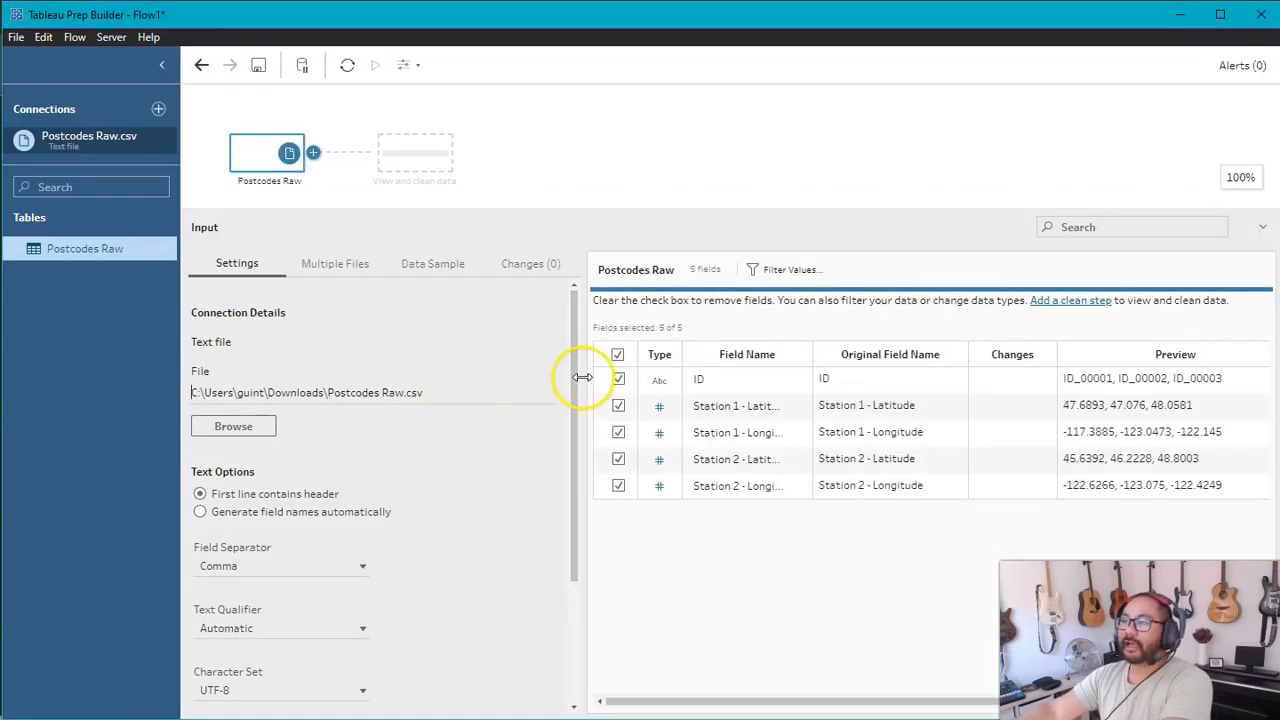
Step: Add a clean step after the Postcodes Raw input and review its Station 1 latitude and longitude fields
left_click_drag(582, 377, 440, 385)
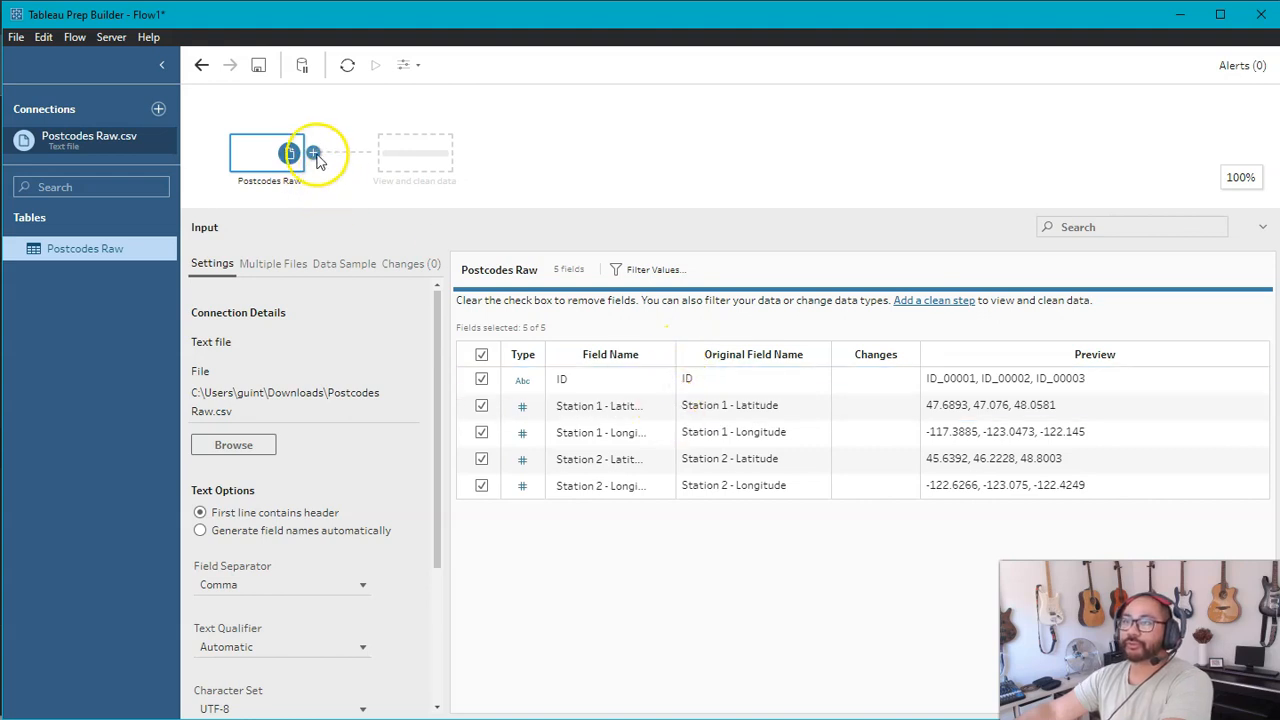
left_click(313, 153)
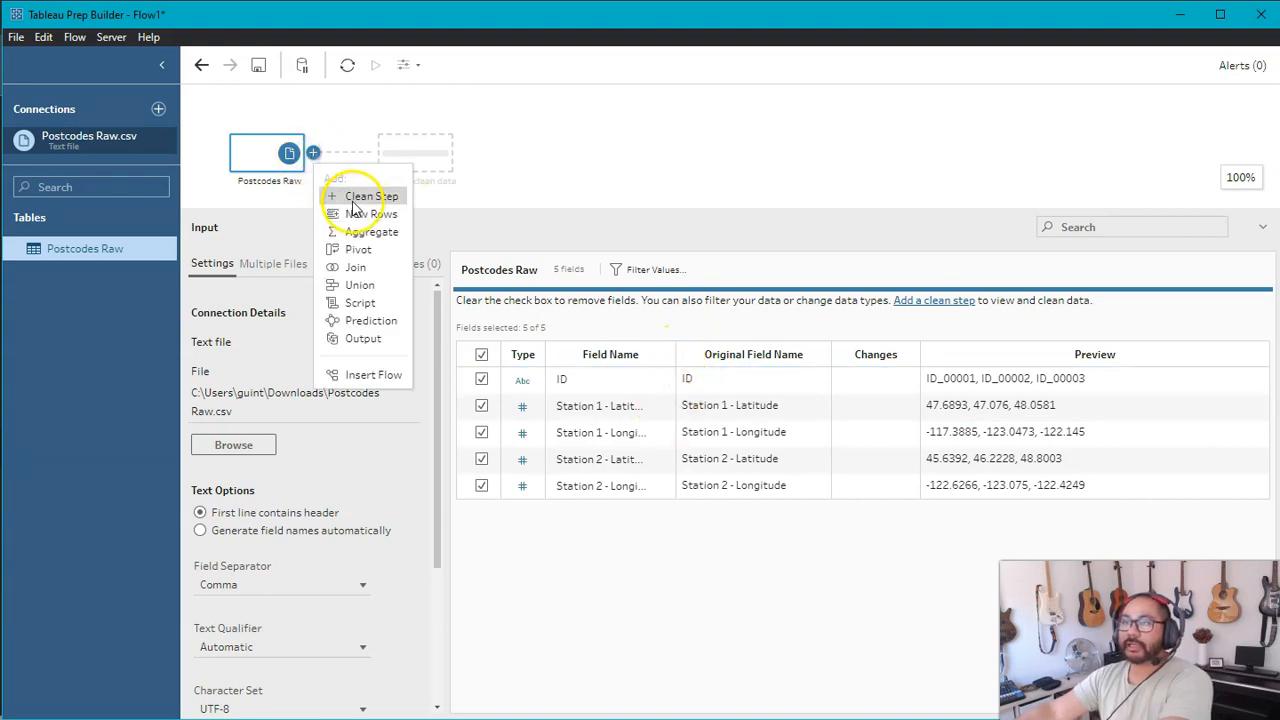
left_click(356, 198)
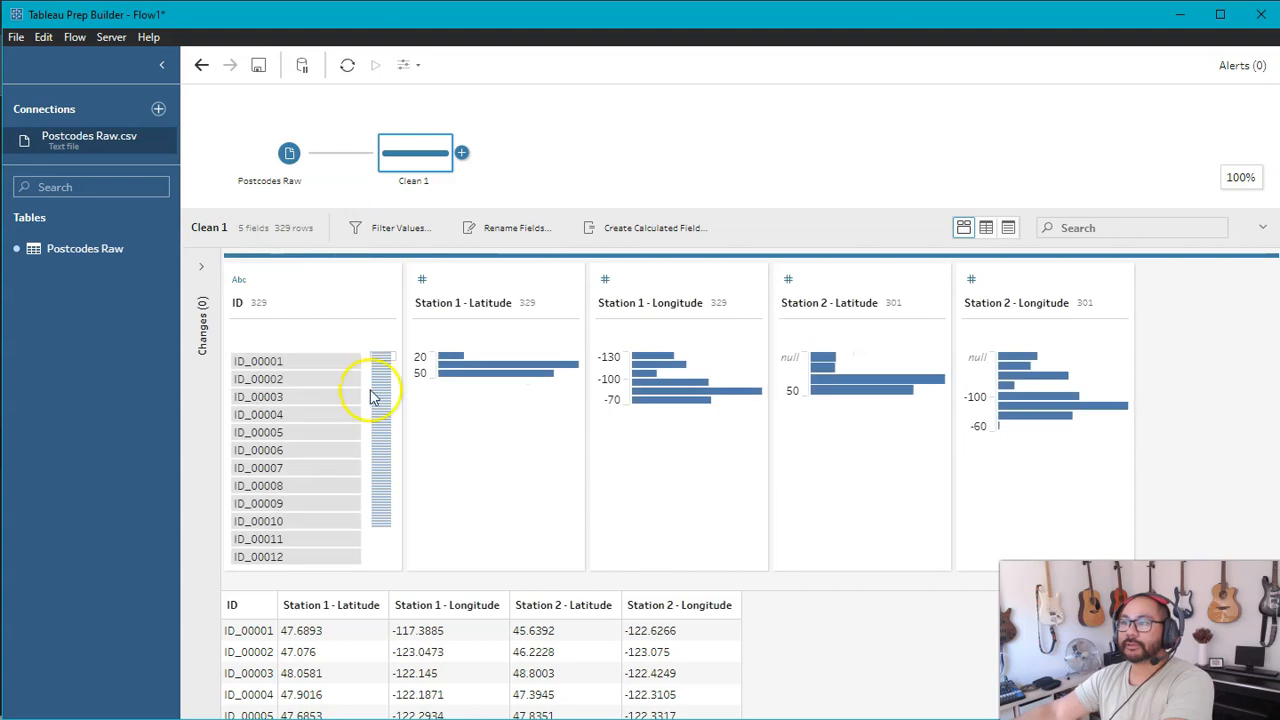
left_click_drag(666, 208, 674, 145)
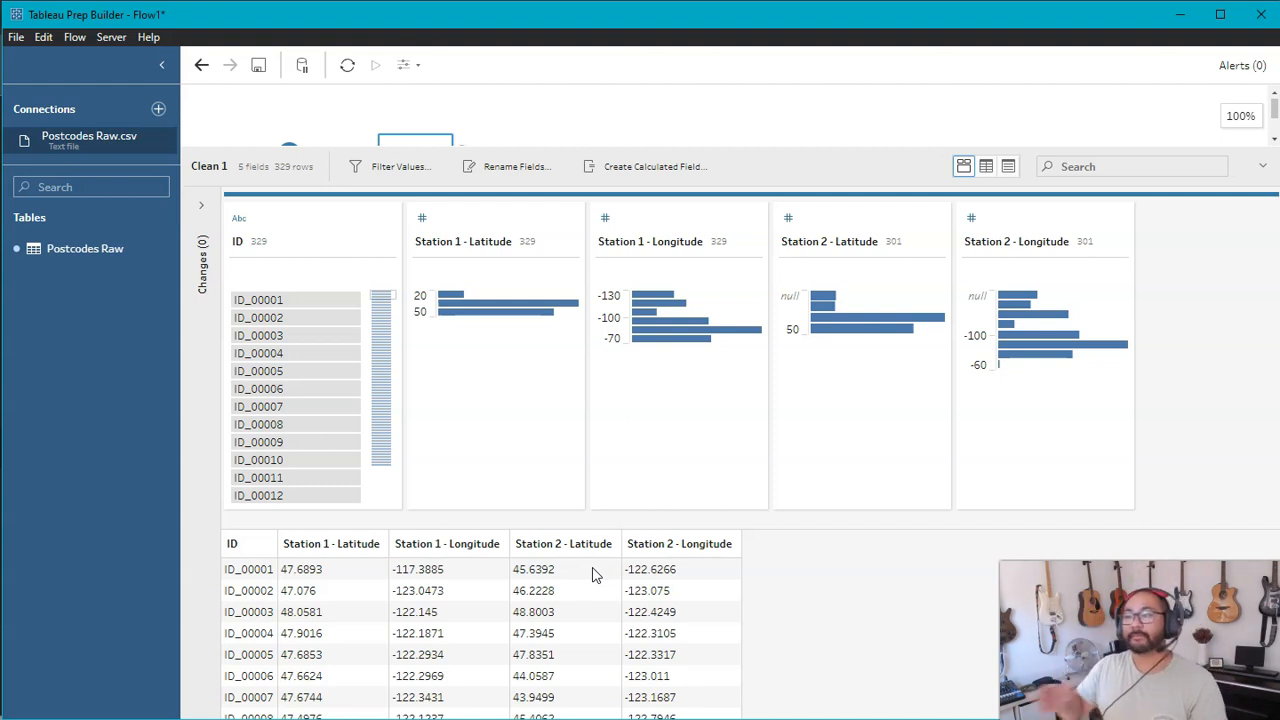
left_click_drag(834, 144, 862, 258)
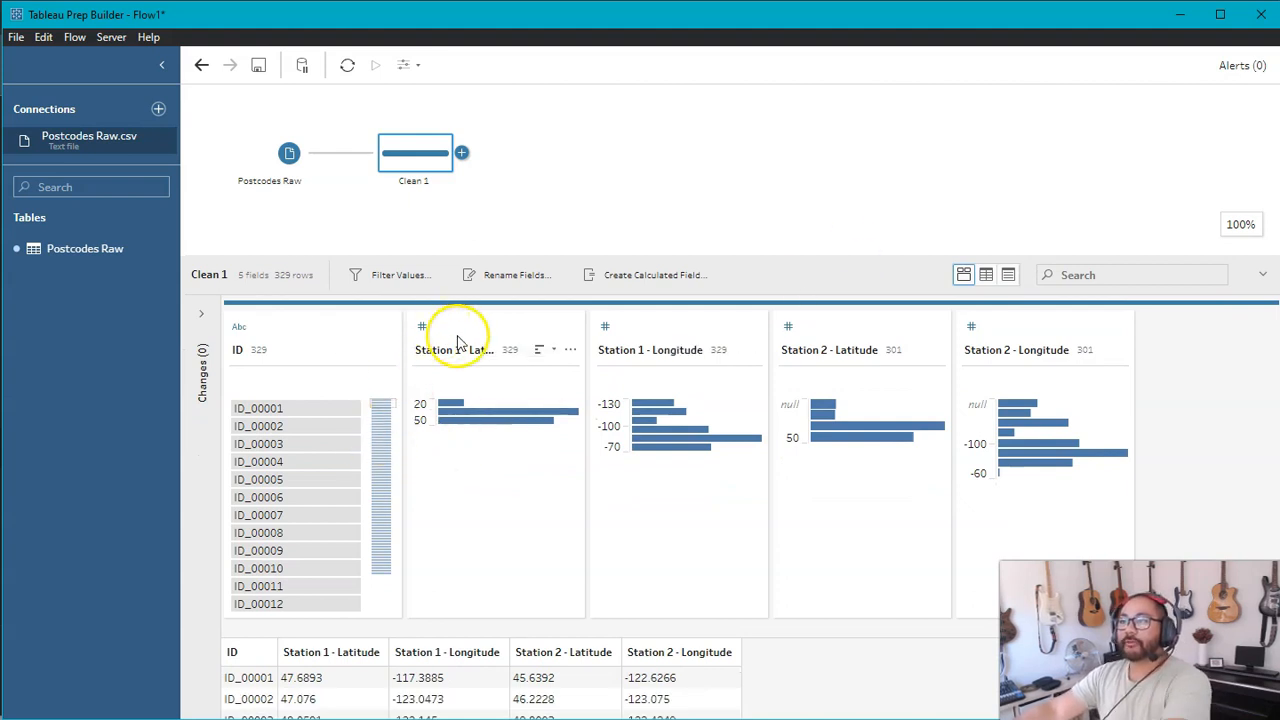
left_click(456, 318)
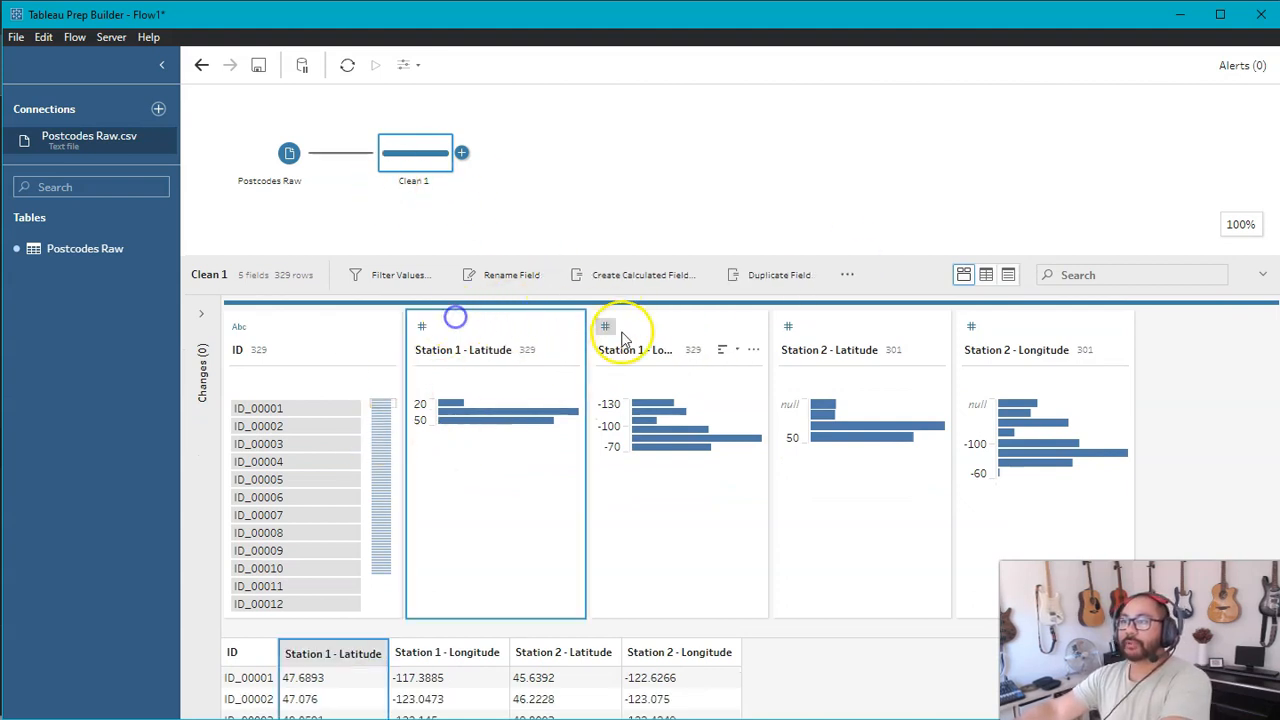
left_click(655, 326)
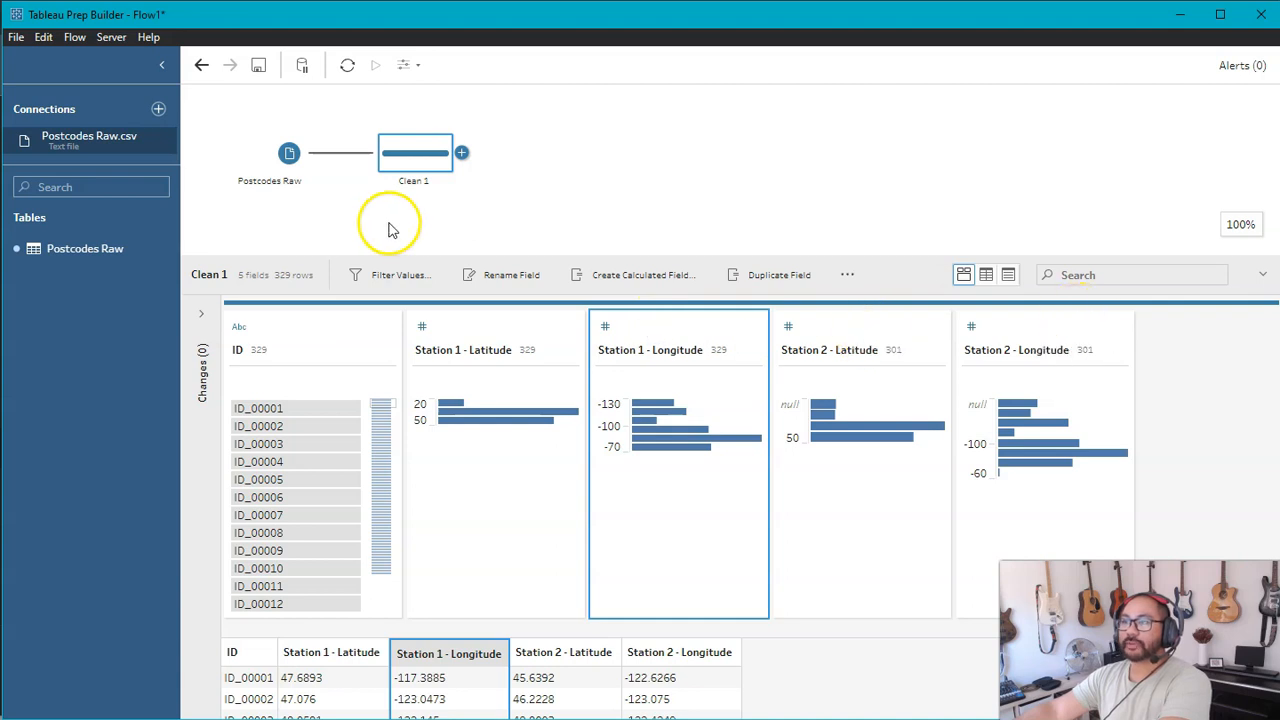
Step: Branch a second clean step from the Postcodes Raw input and name it Station 1
mouse_move(331, 157)
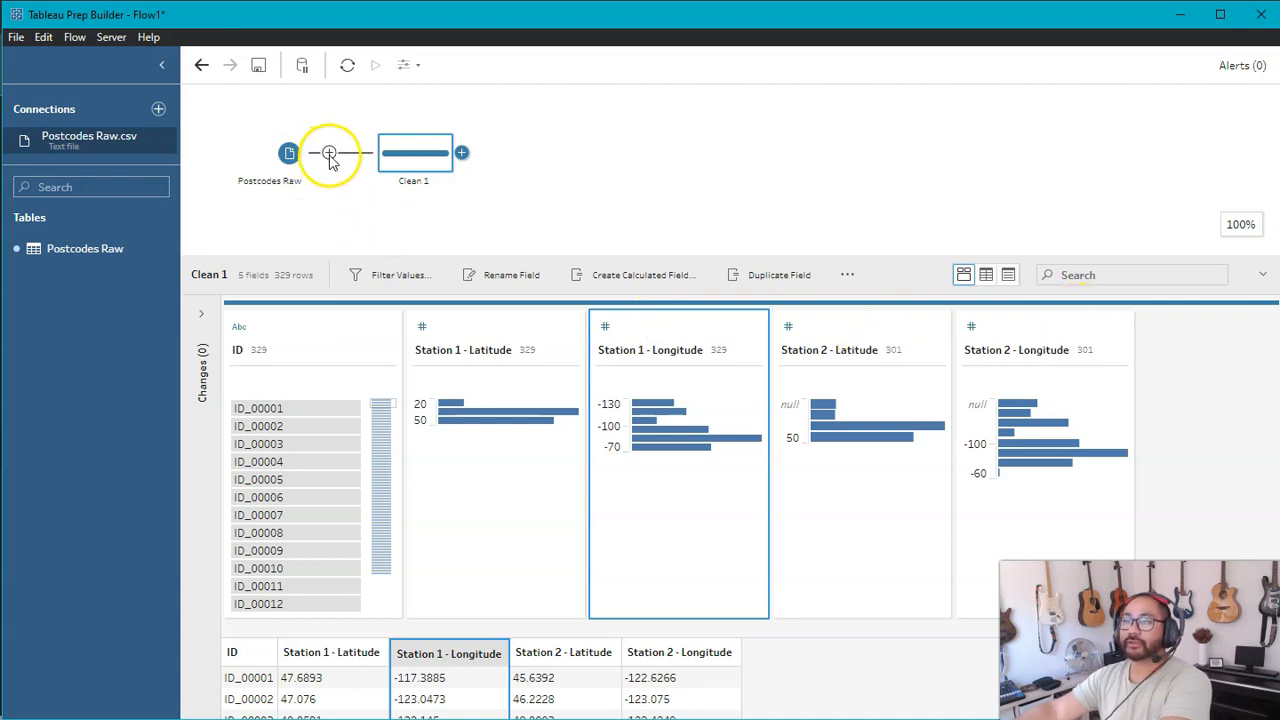
left_click(312, 154)
left_click(375, 196)
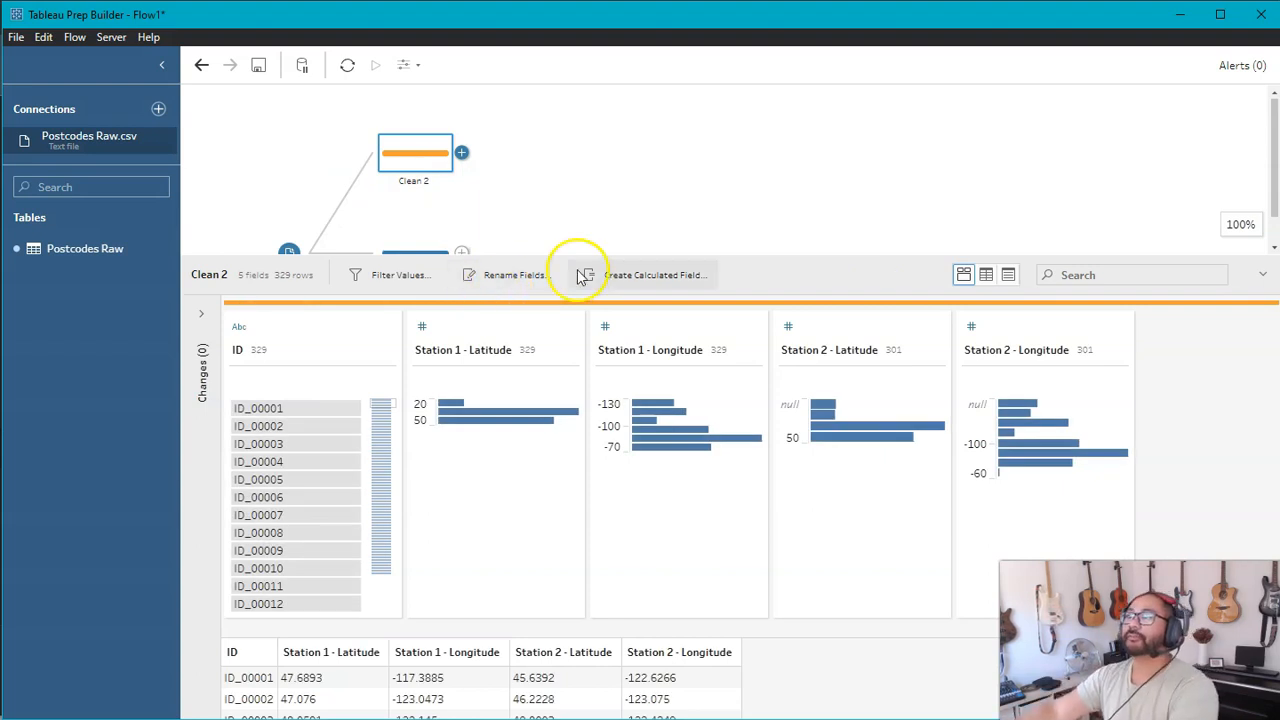
double_click(414, 181)
type("s")
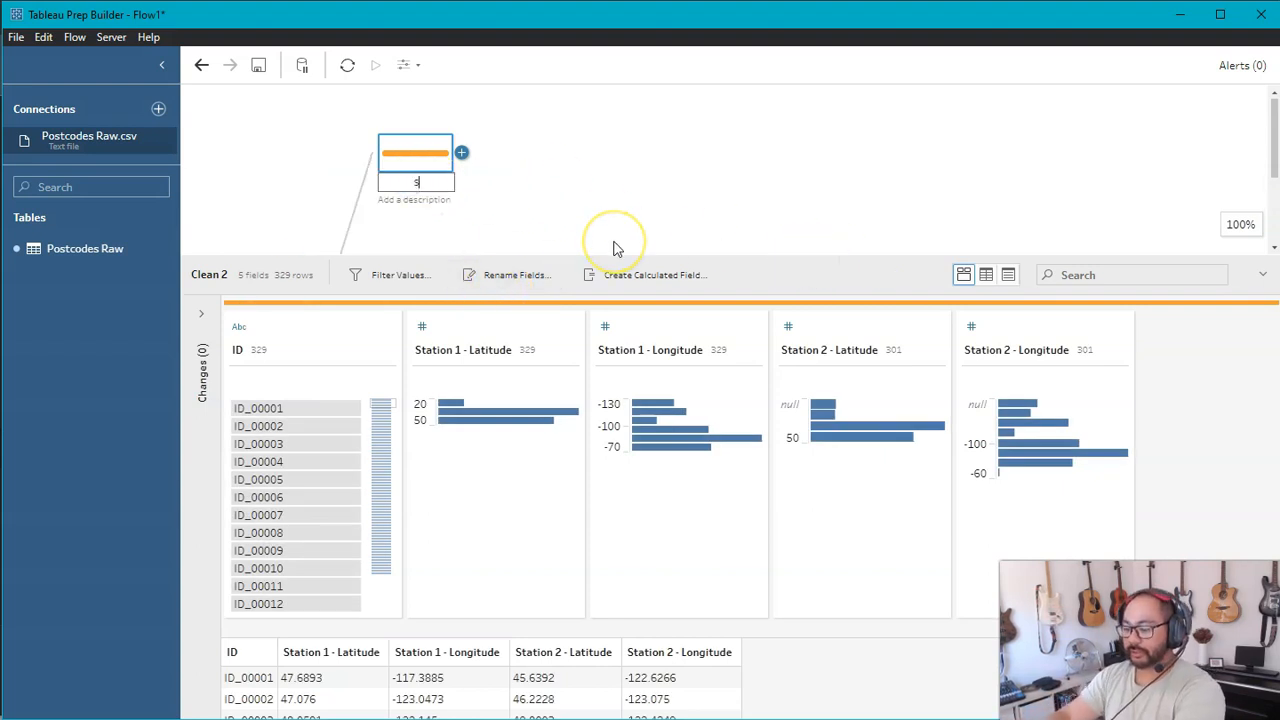
key("Return")
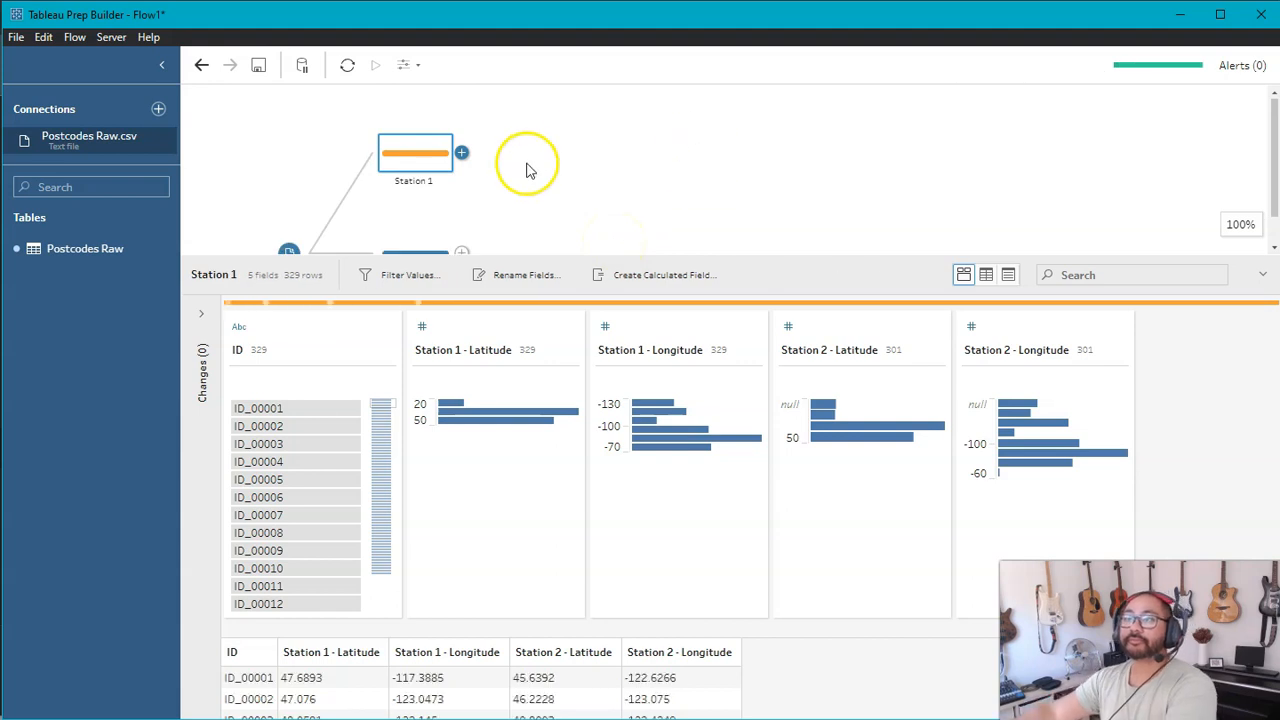
Step: Rename the Clean 1 step as Station 2, and select the Station 1 step in the flow
scroll(484, 190, "down", 1)
left_click(1200, 228)
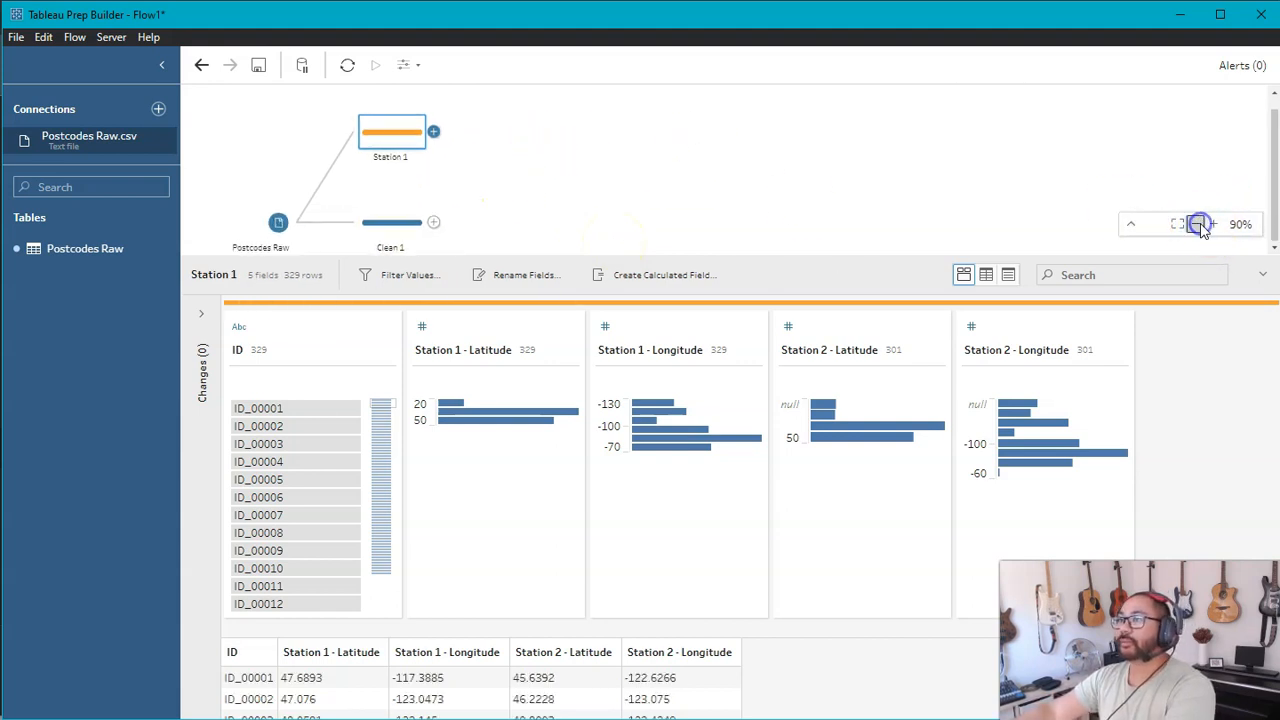
double_click(357, 234)
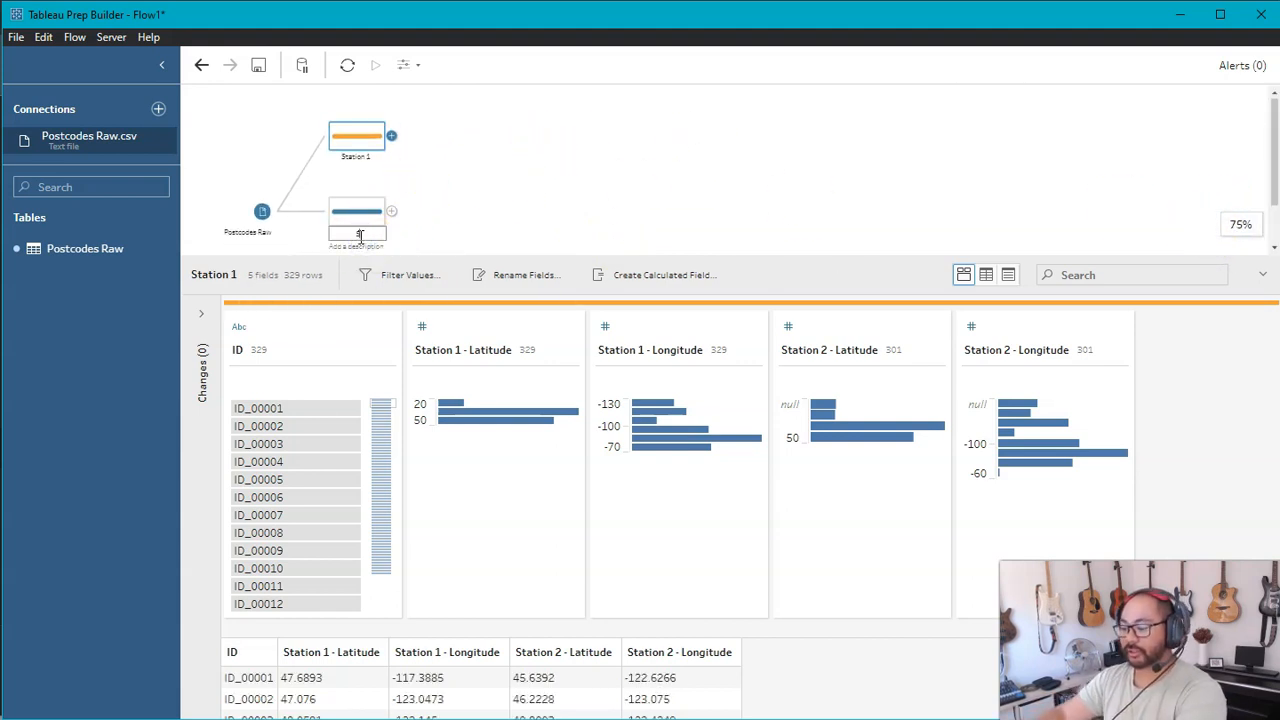
type("Station 2")
key("Return")
left_click(352, 138)
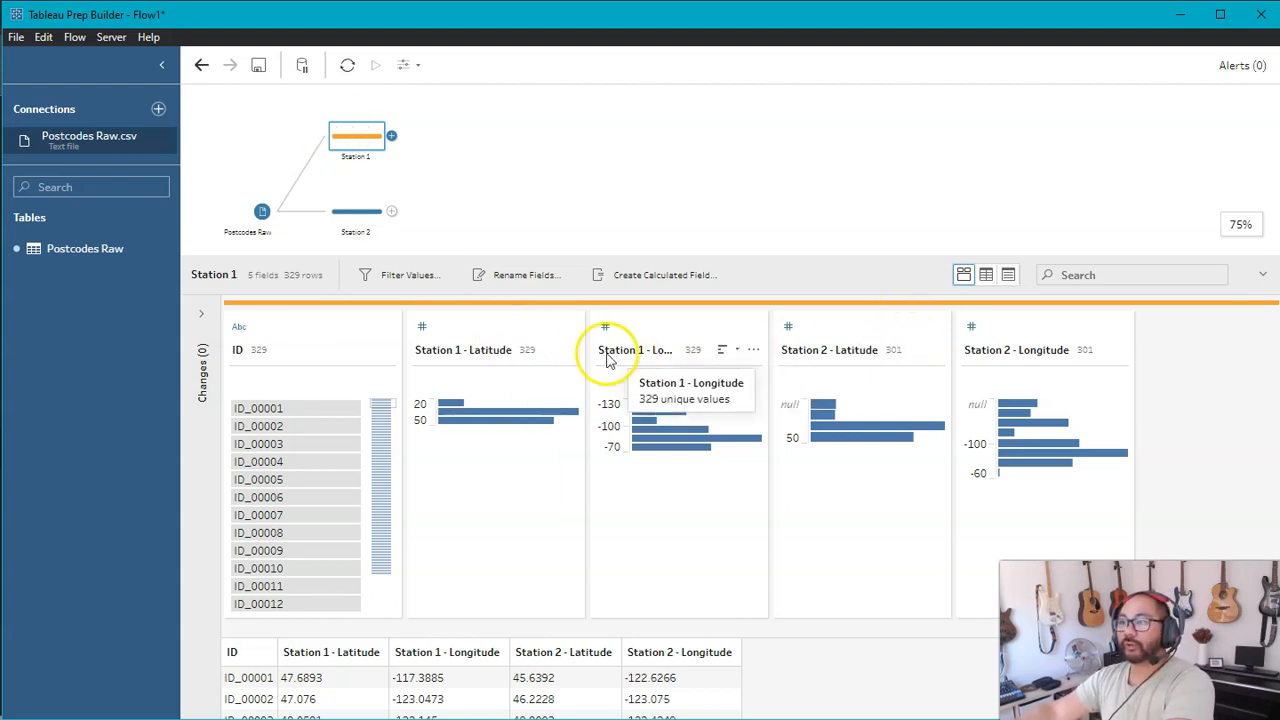
Step: Remove the Station 2 - Latitude and Station 2 - Longitude fields from the Station 1 step
left_click(875, 331)
right_click(853, 333)
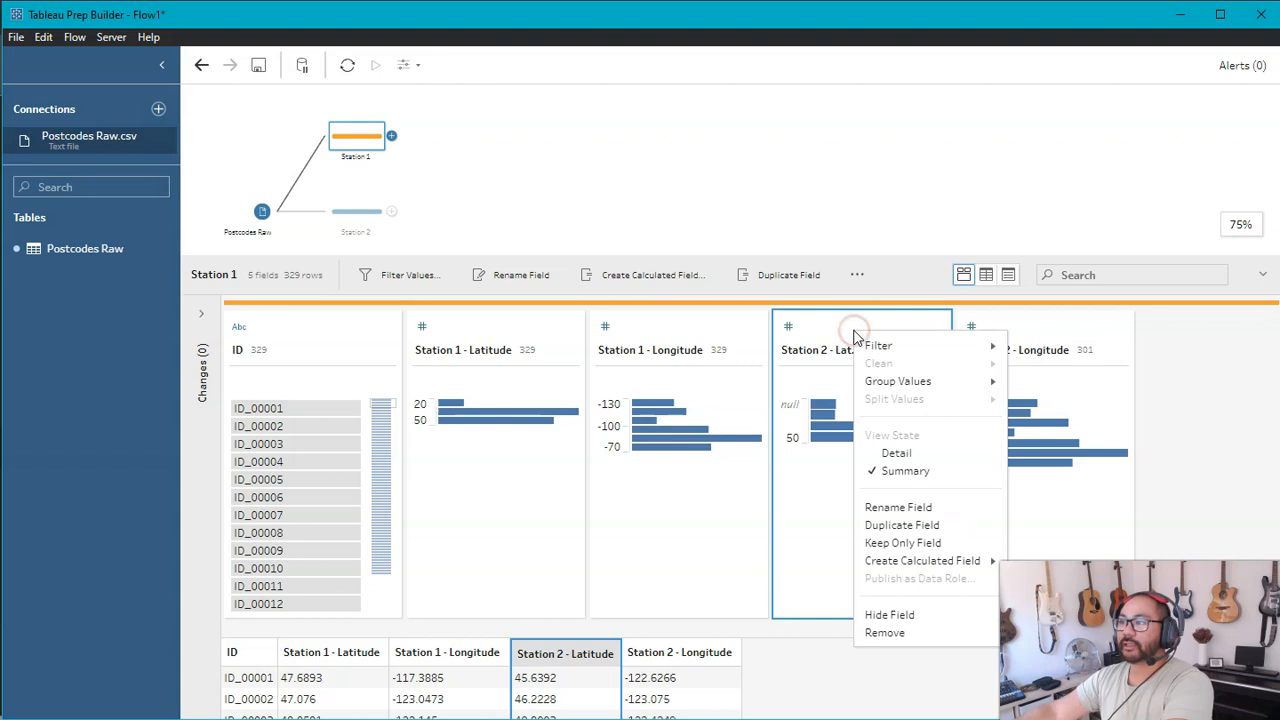
left_click(888, 634)
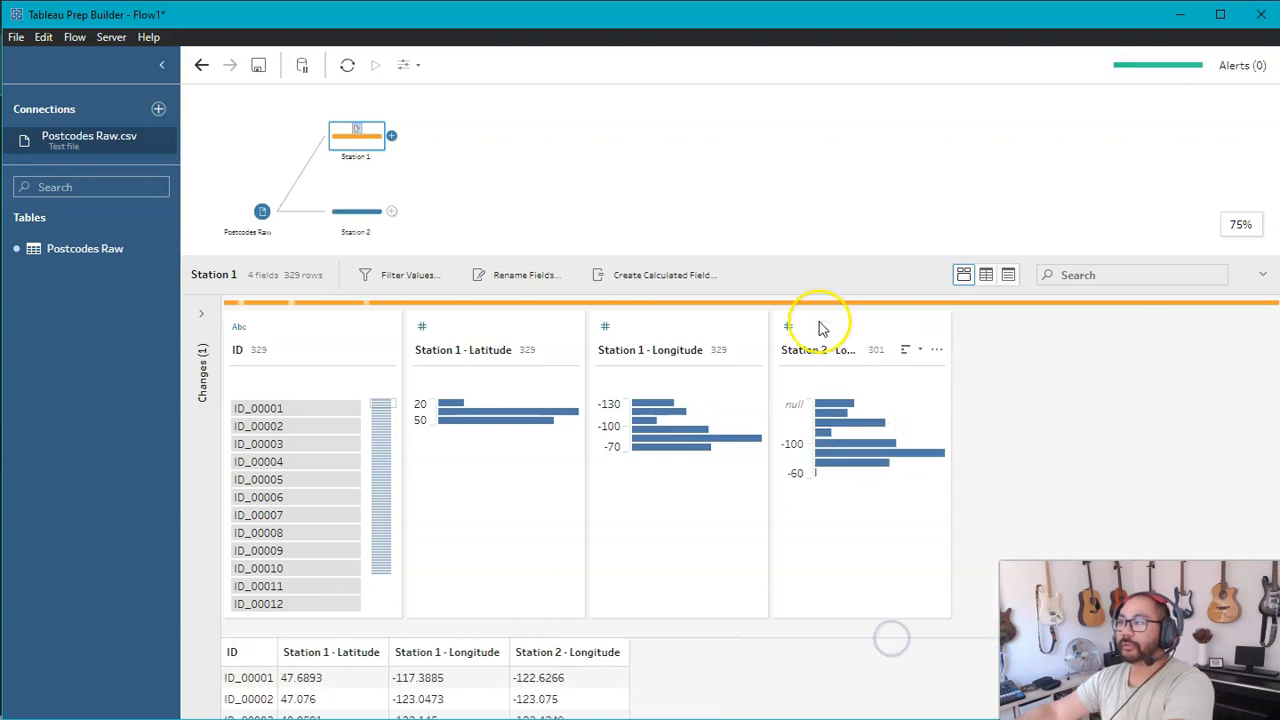
right_click(820, 330)
left_click(853, 622)
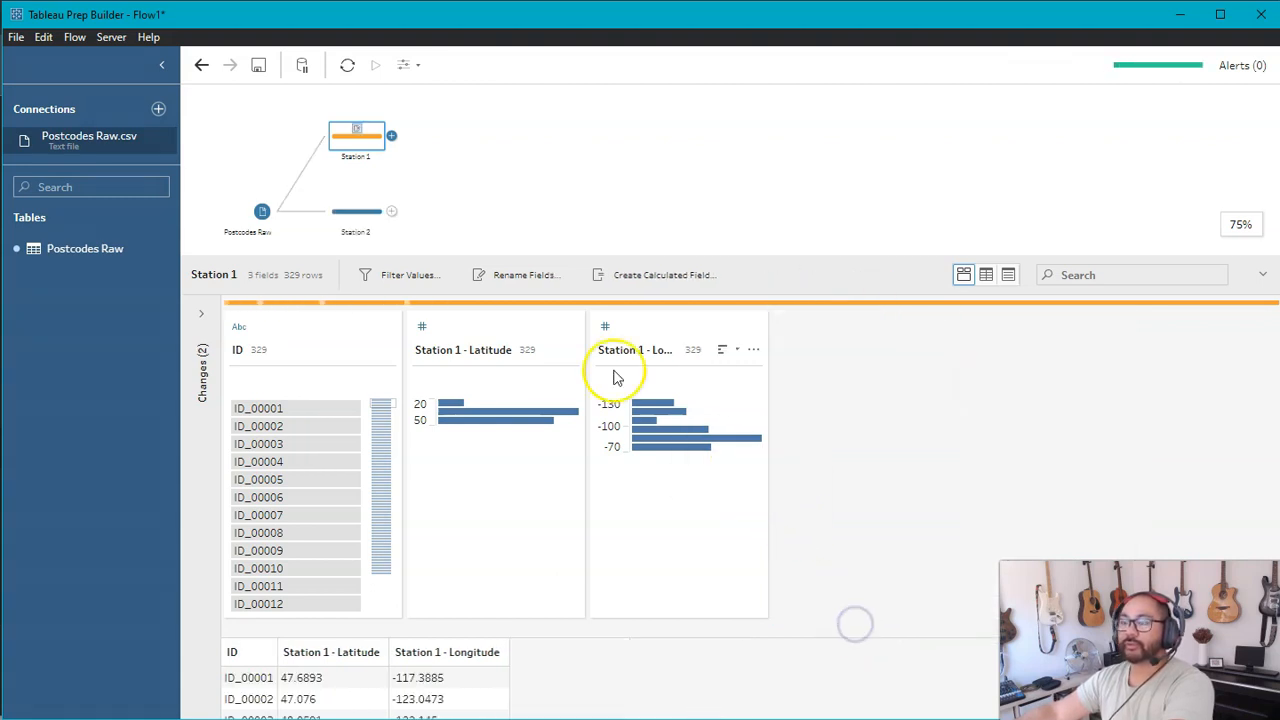
Step: Remove the Station 1 - Latitude and Station 1 - Longitude fields from the Station 2 step
left_click(352, 212)
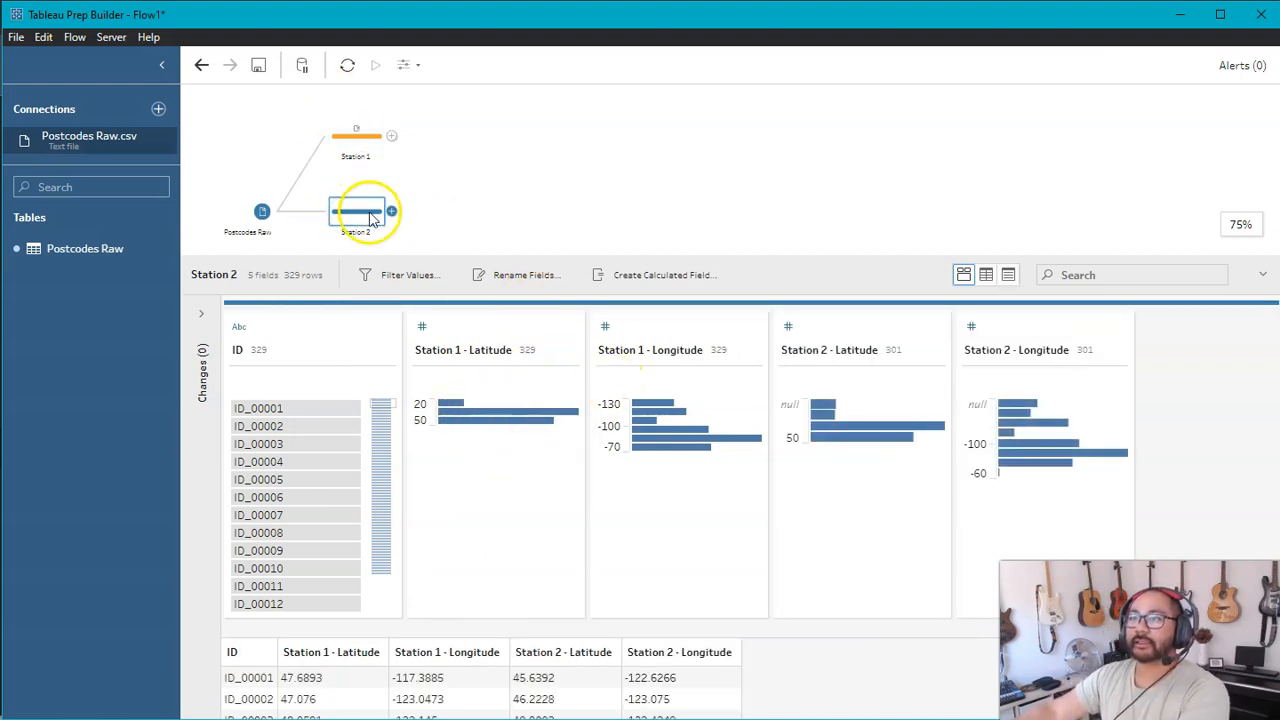
right_click(535, 325)
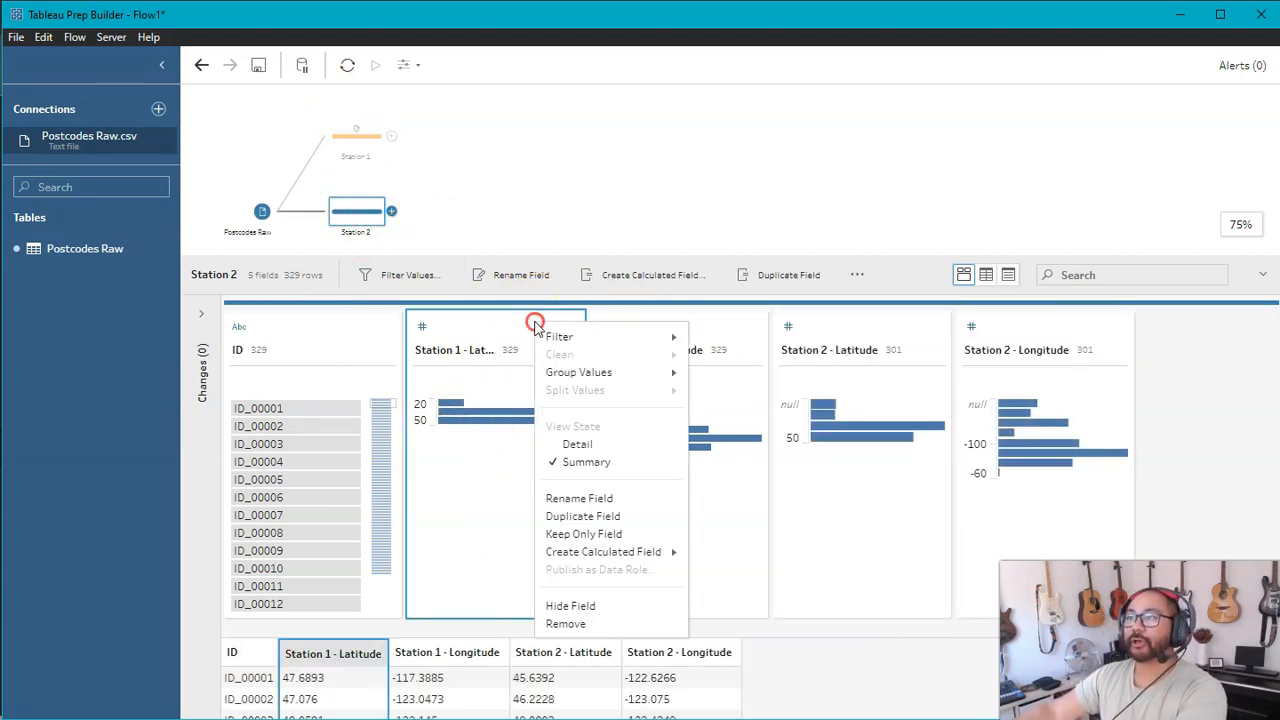
left_click(648, 624)
right_click(470, 333)
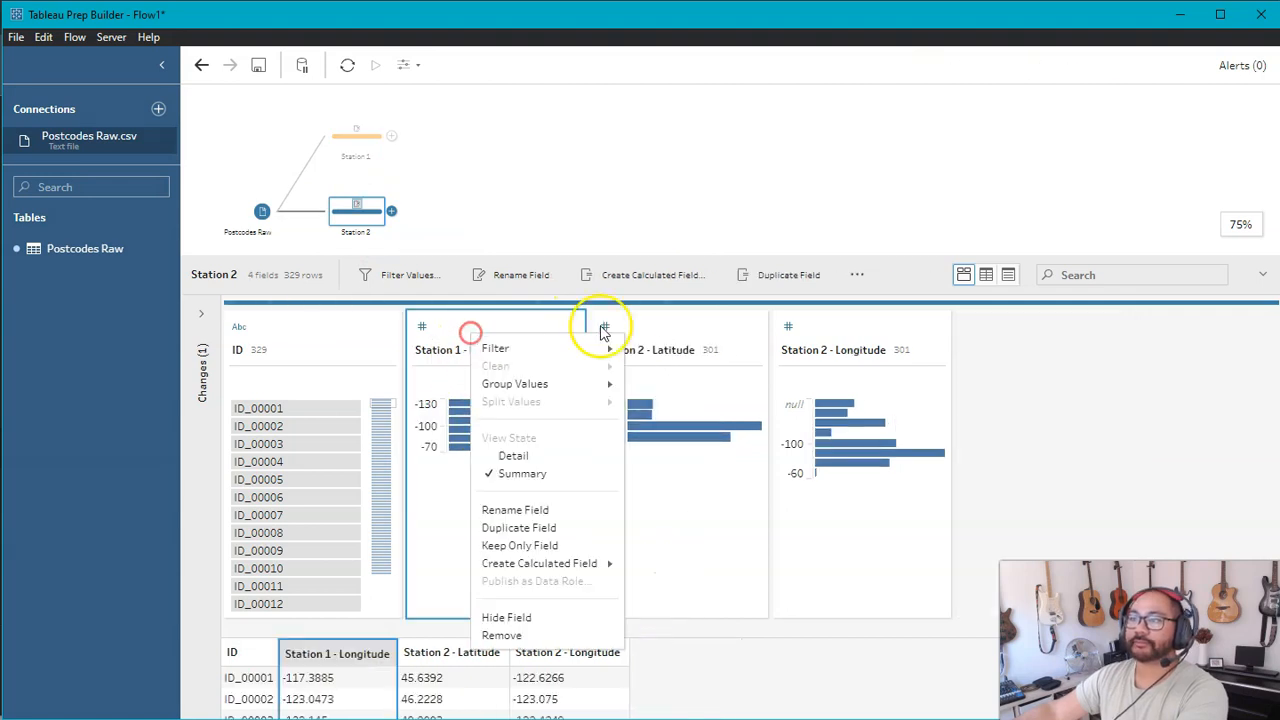
left_click(560, 634)
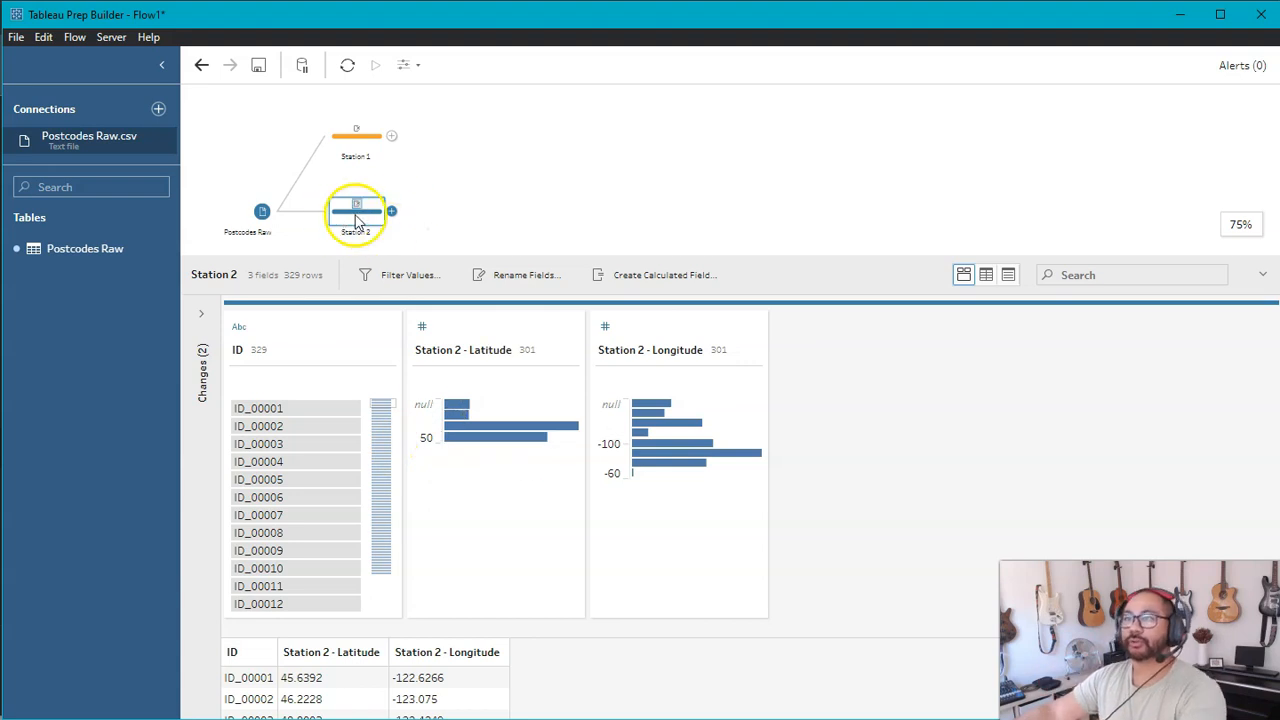
Step: Union the Station 2 step with the Station 1 step in the flow
left_click_drag(523, 264, 518, 350)
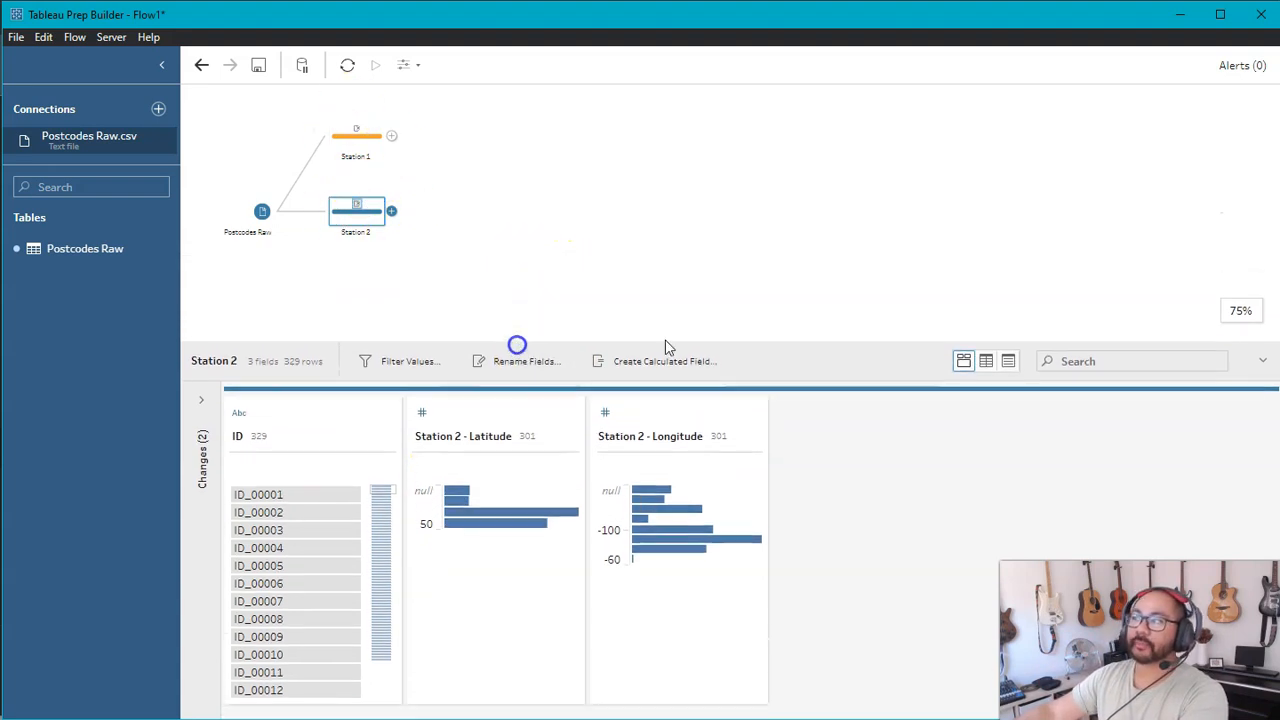
left_click(1210, 312)
left_click(362, 226)
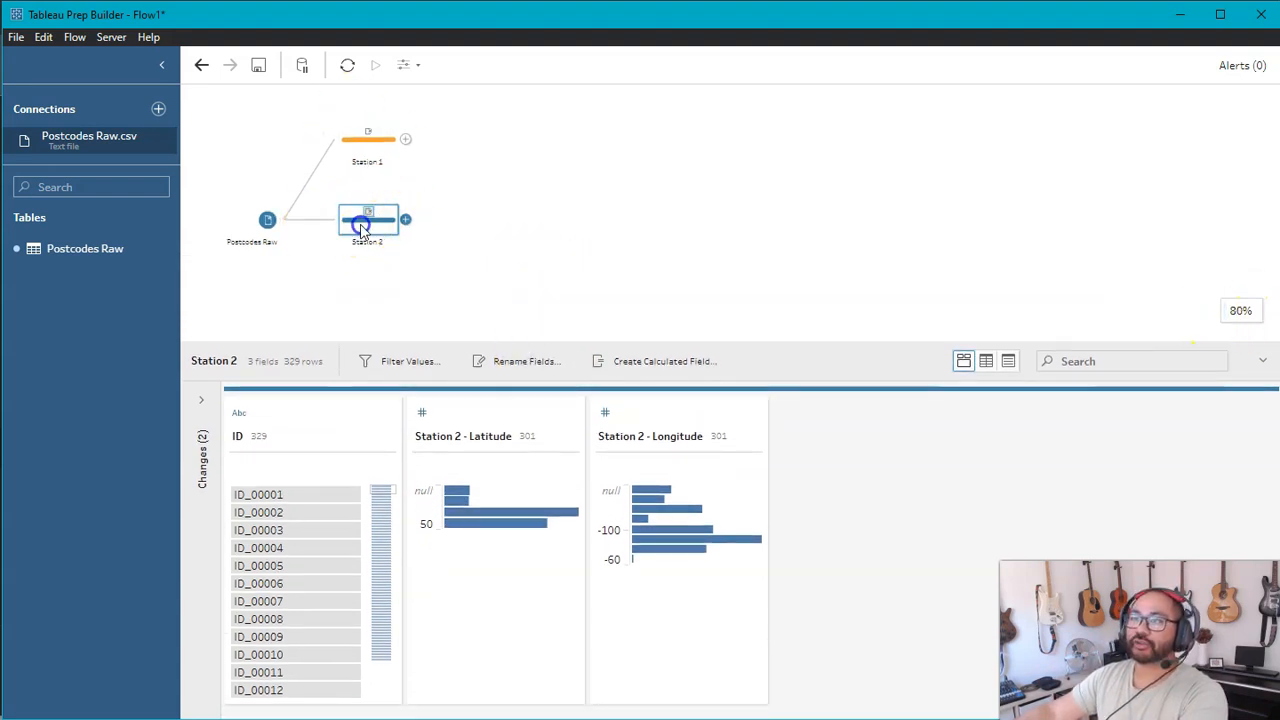
left_click_drag(372, 195, 390, 167)
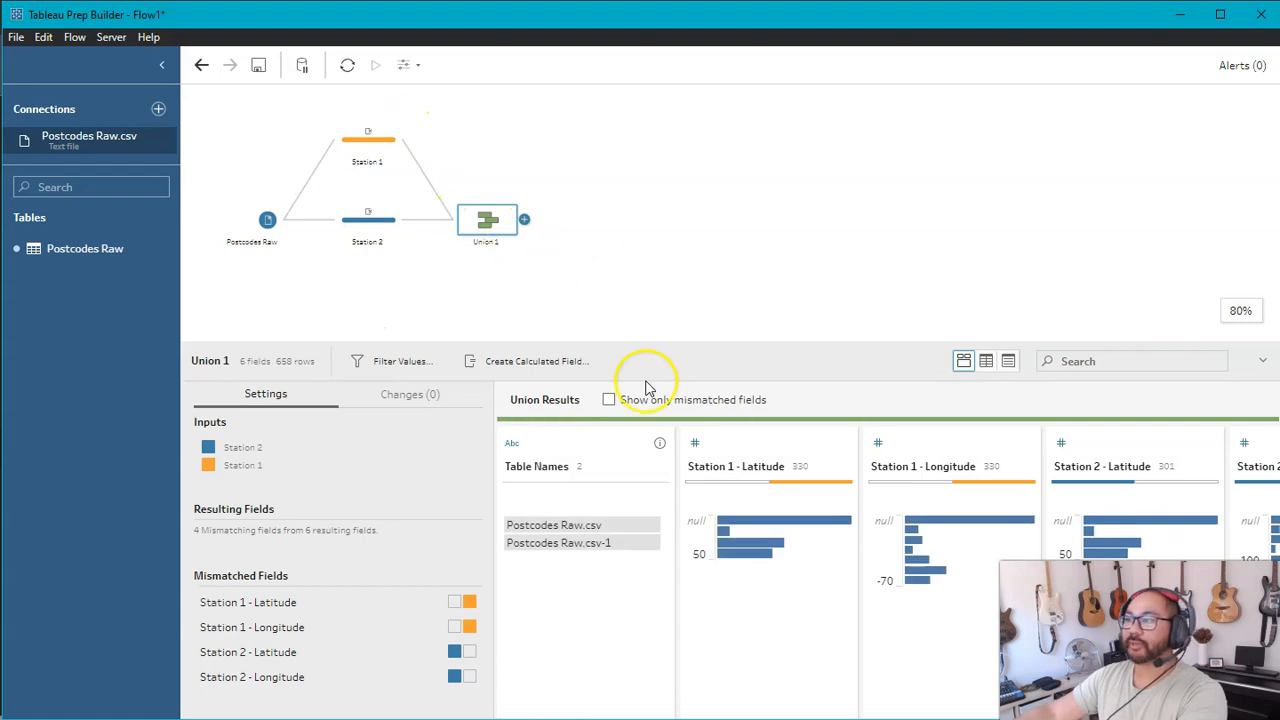
Step: Merge the mismatched union fields, Station 2 - Latitude into Station 1 - Latitude and Station 2 - Longitude into Station 1 - Longitude
left_click_drag(615, 341, 603, 209)
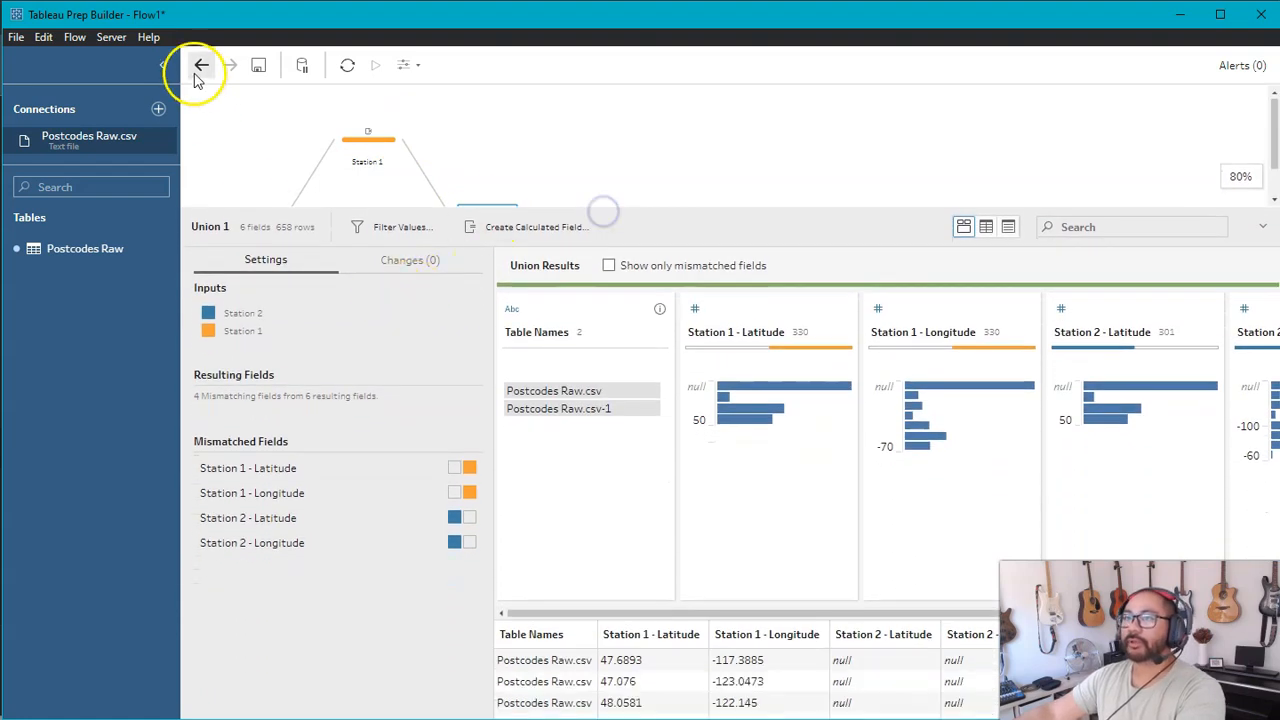
left_click(162, 64)
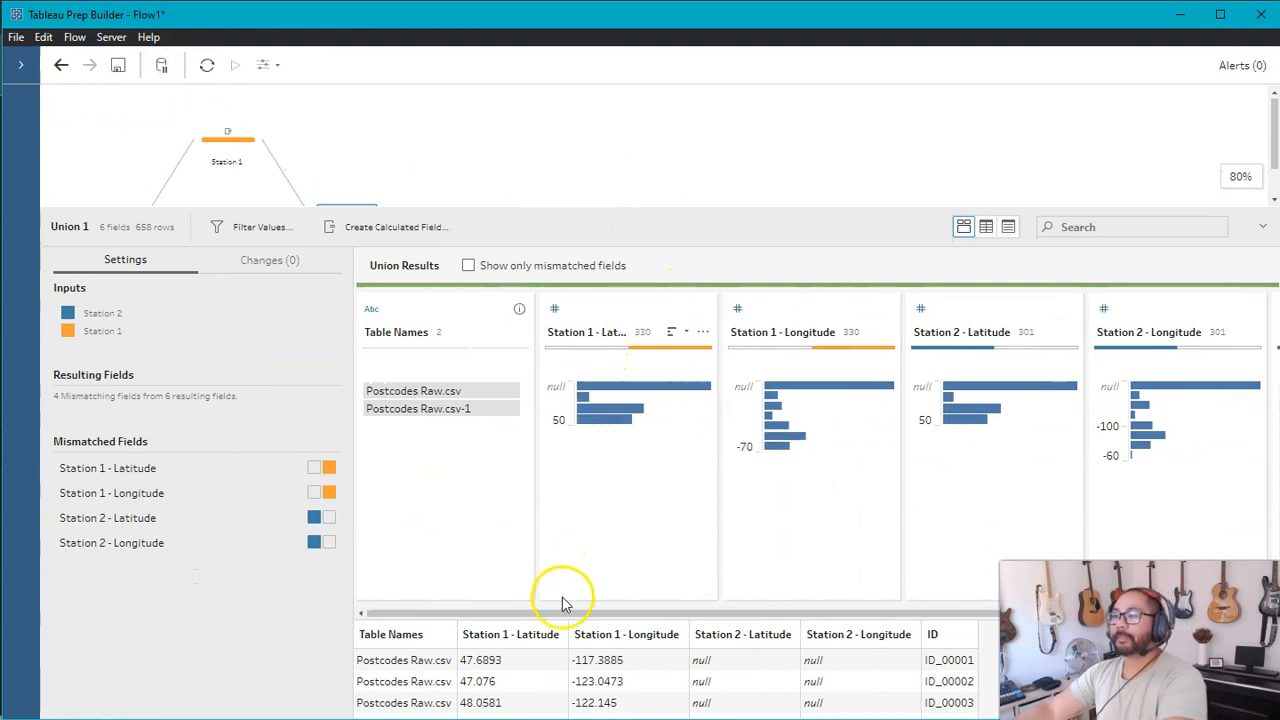
left_click_drag(560, 612, 634, 611)
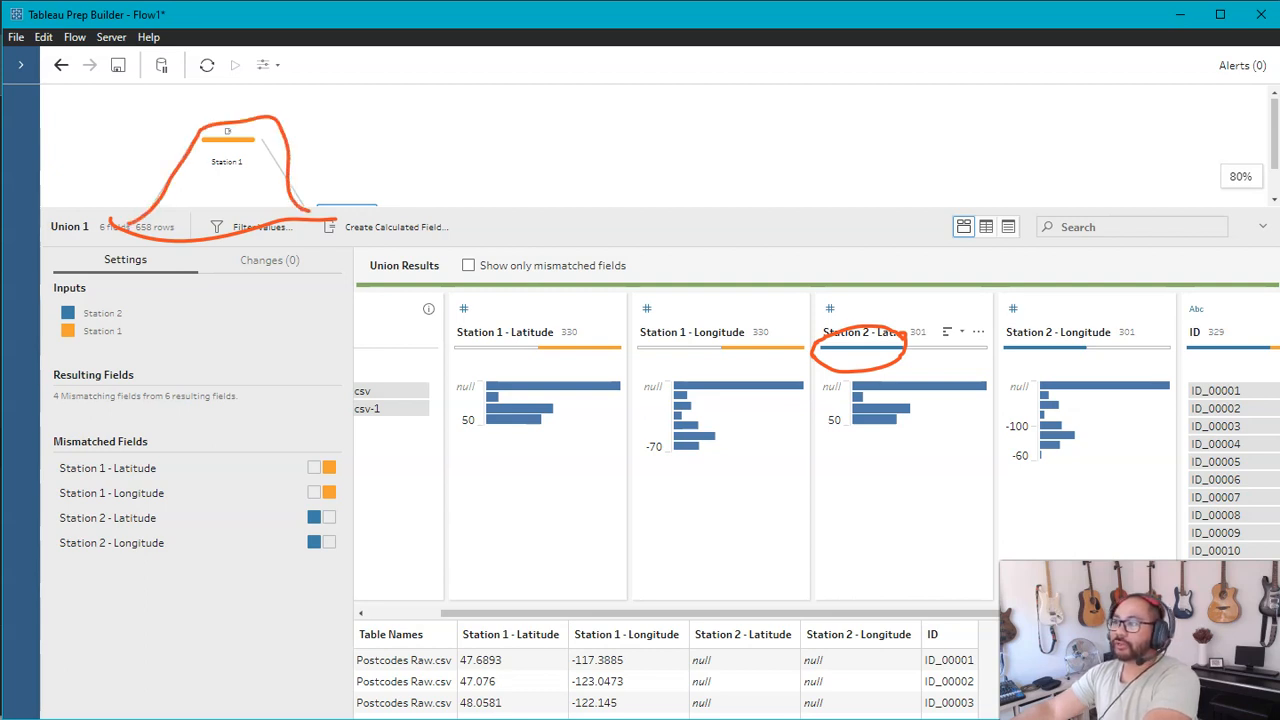
key("Escape")
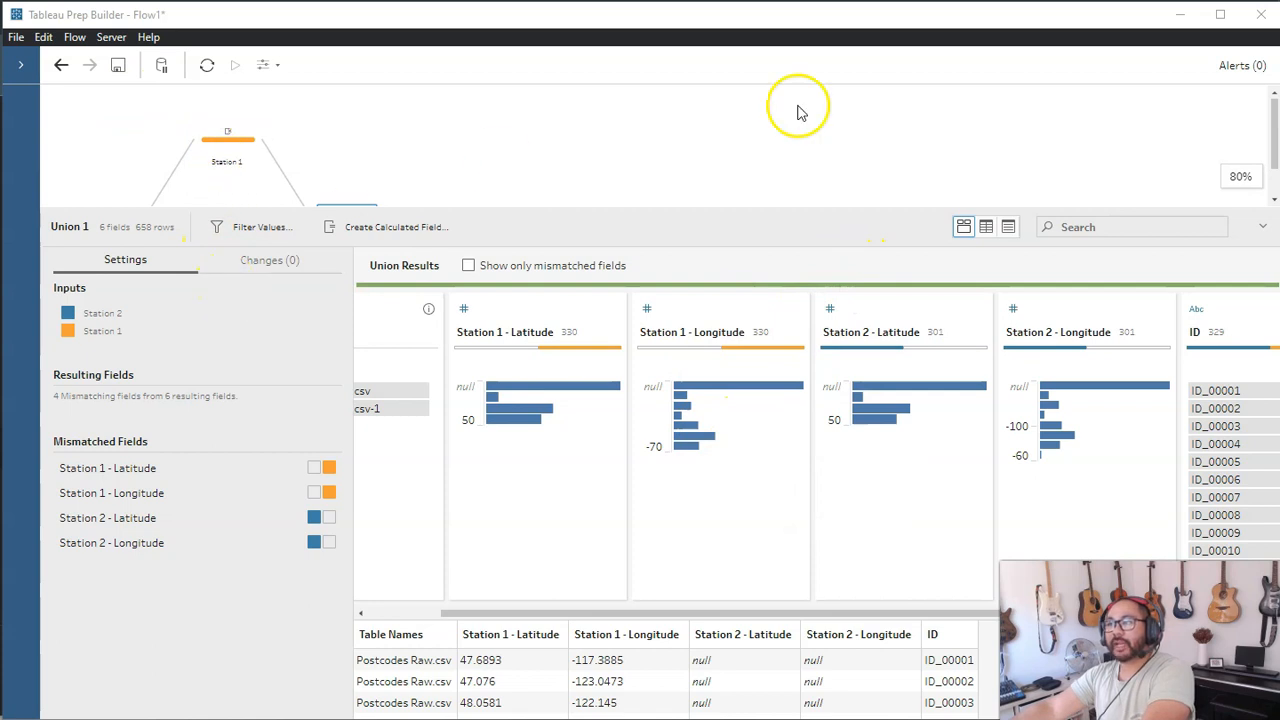
left_click_drag(930, 323, 541, 474)
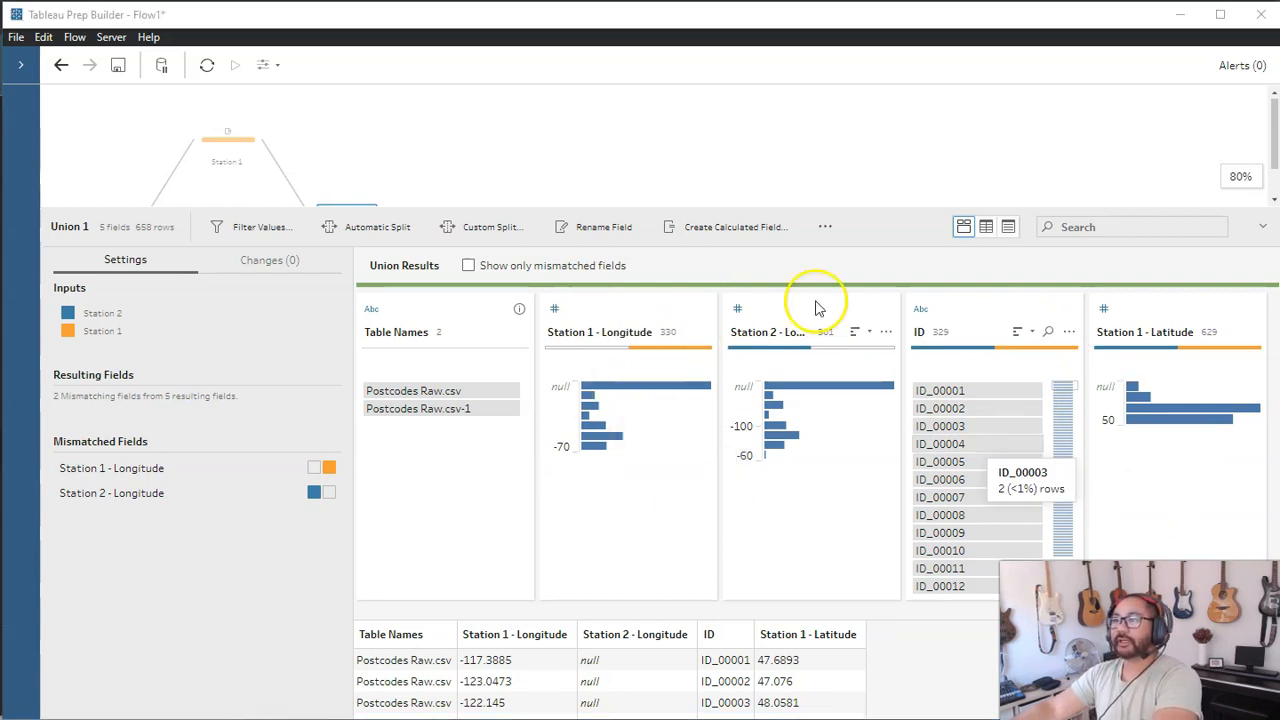
left_click_drag(811, 333, 654, 471)
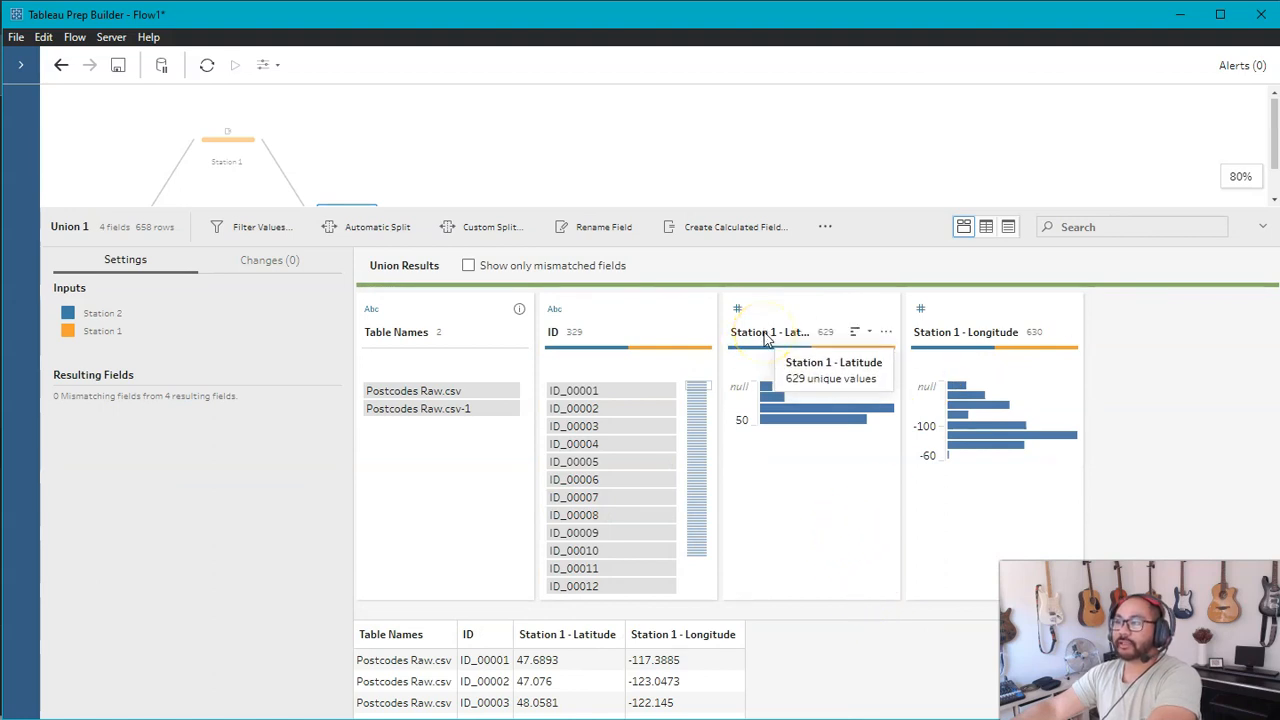
Step: Rename the merged union fields as Latitude and Longitude
double_click(766, 334)
type("Latitude")
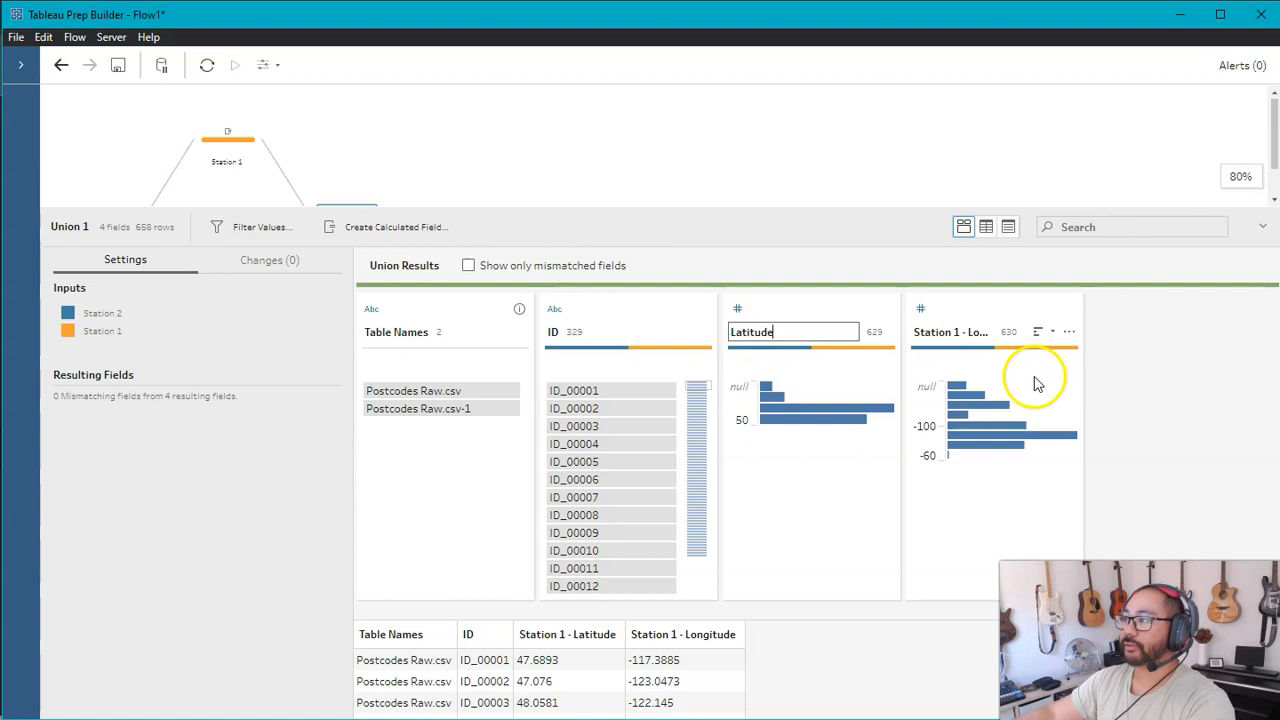
left_click(846, 460)
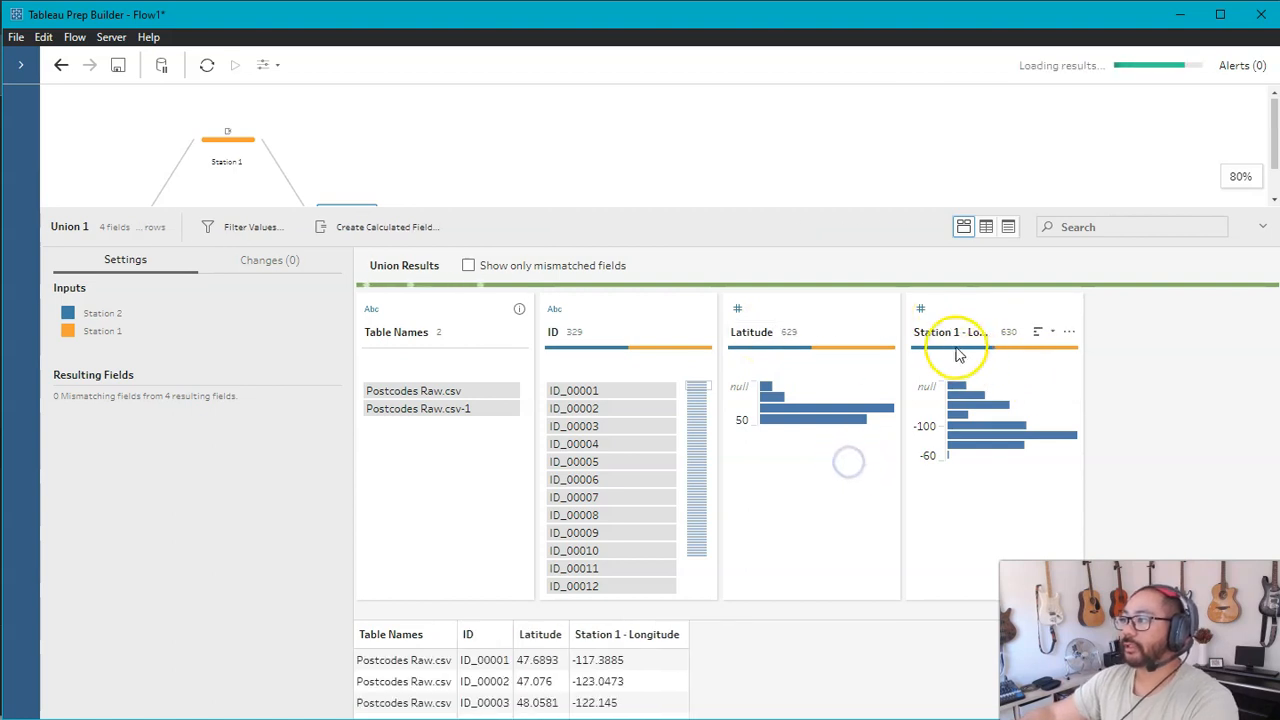
double_click(950, 334)
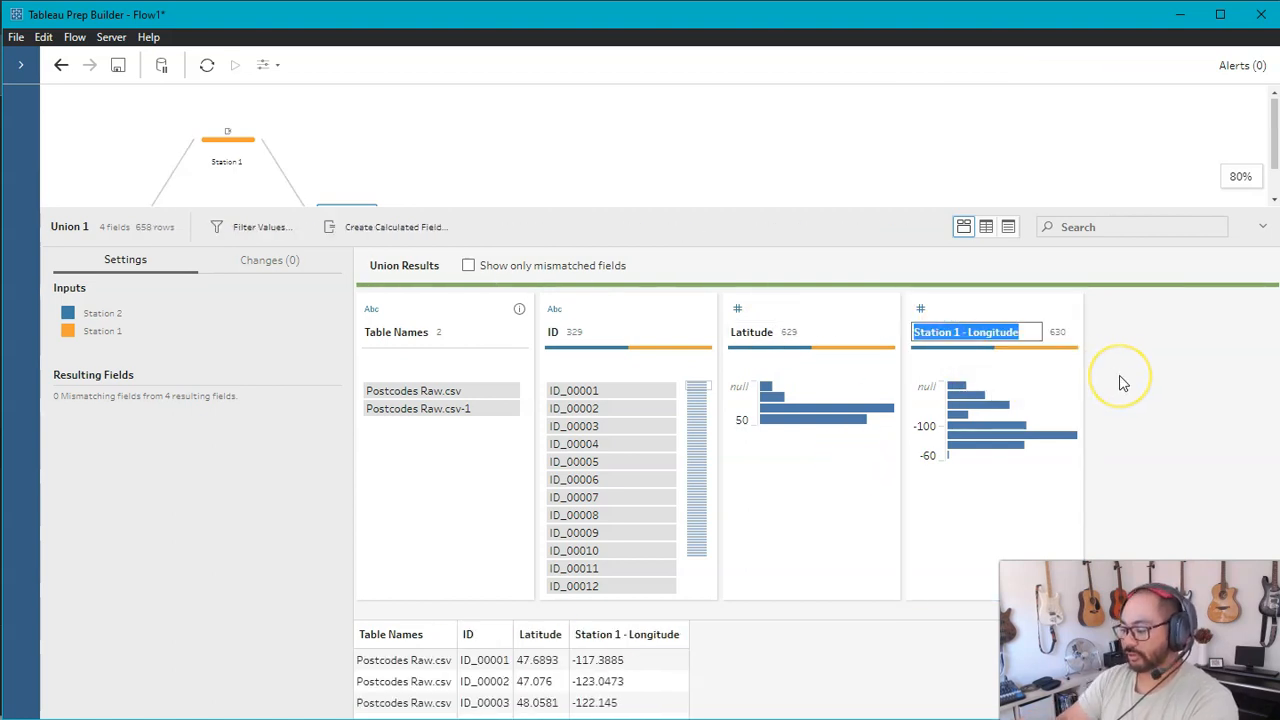
type("Long")
left_click(1123, 383)
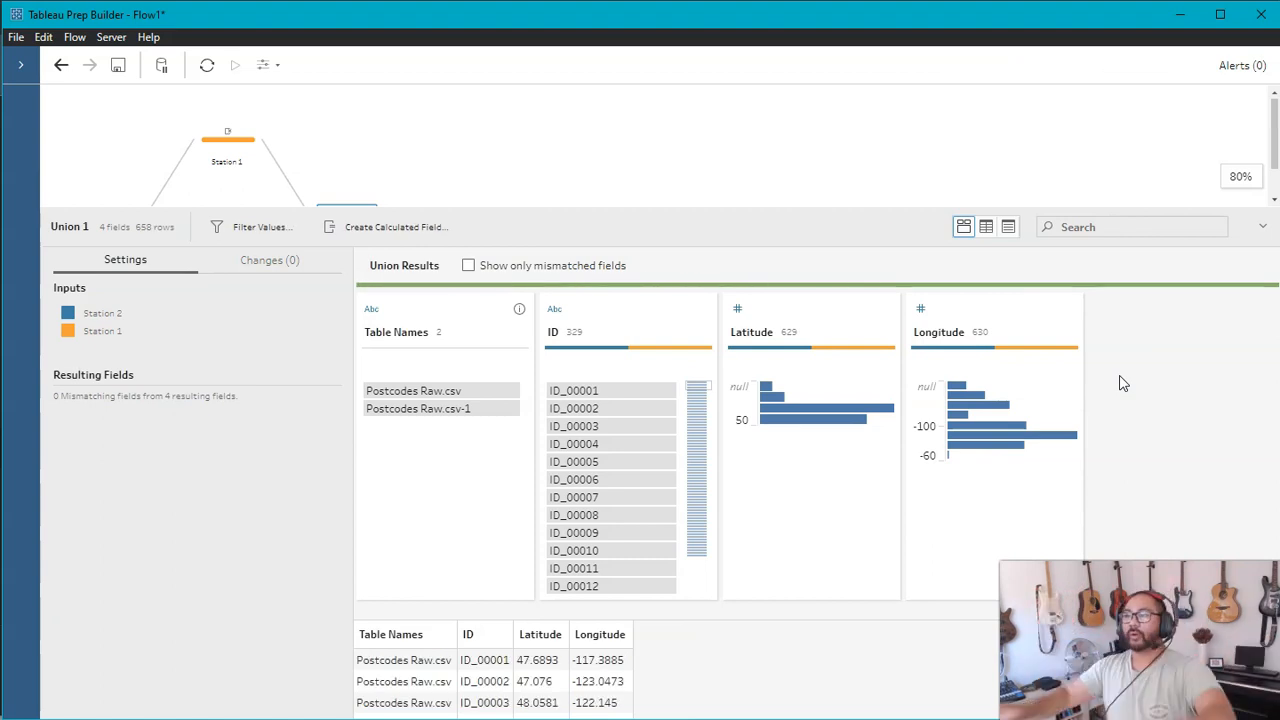
Step: Highlight ID_00001 in the union results and examine the table name, latitude and longitude of its rows
left_click_drag(894, 209, 880, 114)
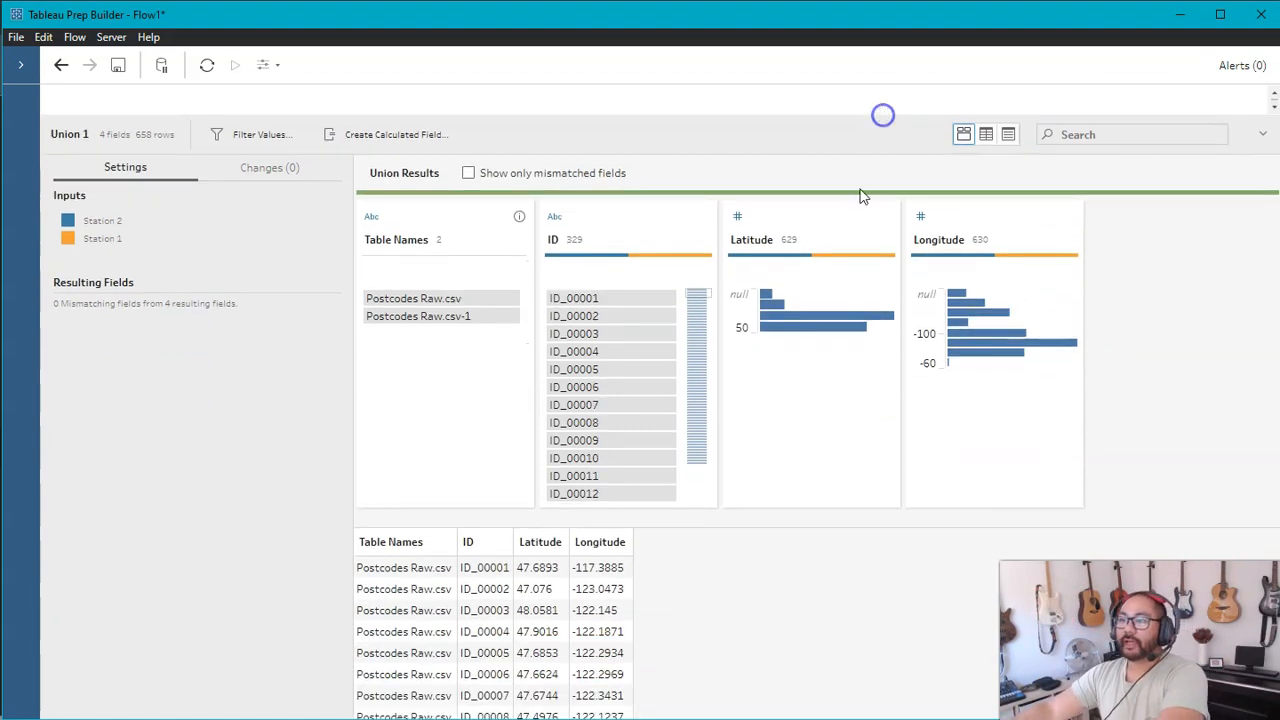
left_click(617, 300)
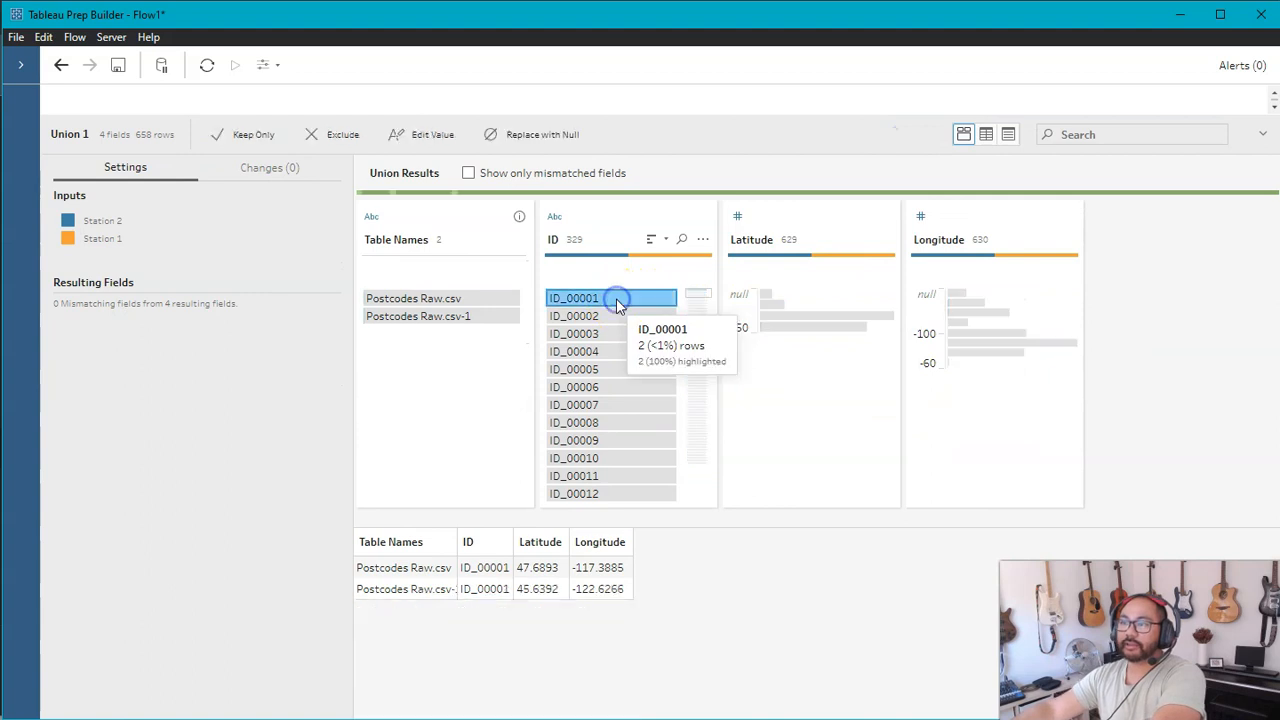
mouse_move(458, 541)
left_mouse_down()
mouse_move(503, 549)
mouse_move(480, 541)
left_mouse_up()
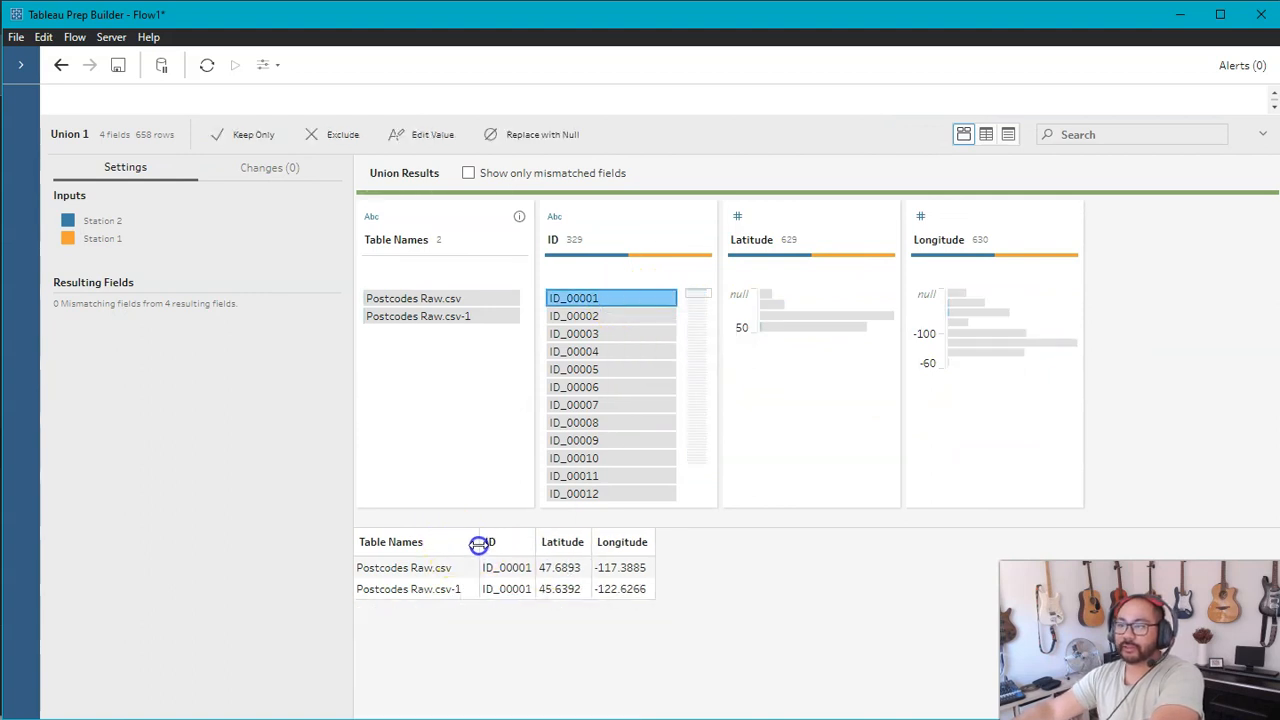
left_click(560, 568)
left_click(607, 570)
left_click(562, 589)
left_click(622, 589)
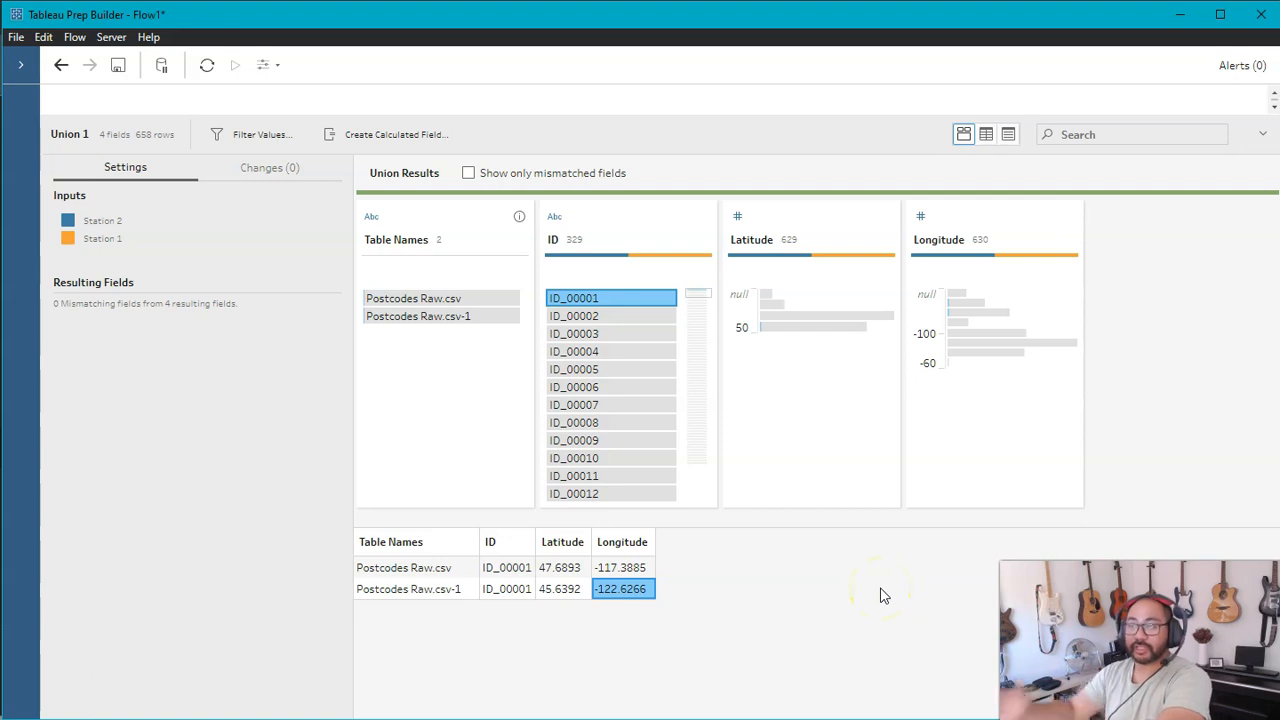
Step: Try inserting a clean step on the connection between Station 1 and Union 1, and undo it
left_click_drag(743, 108, 740, 285)
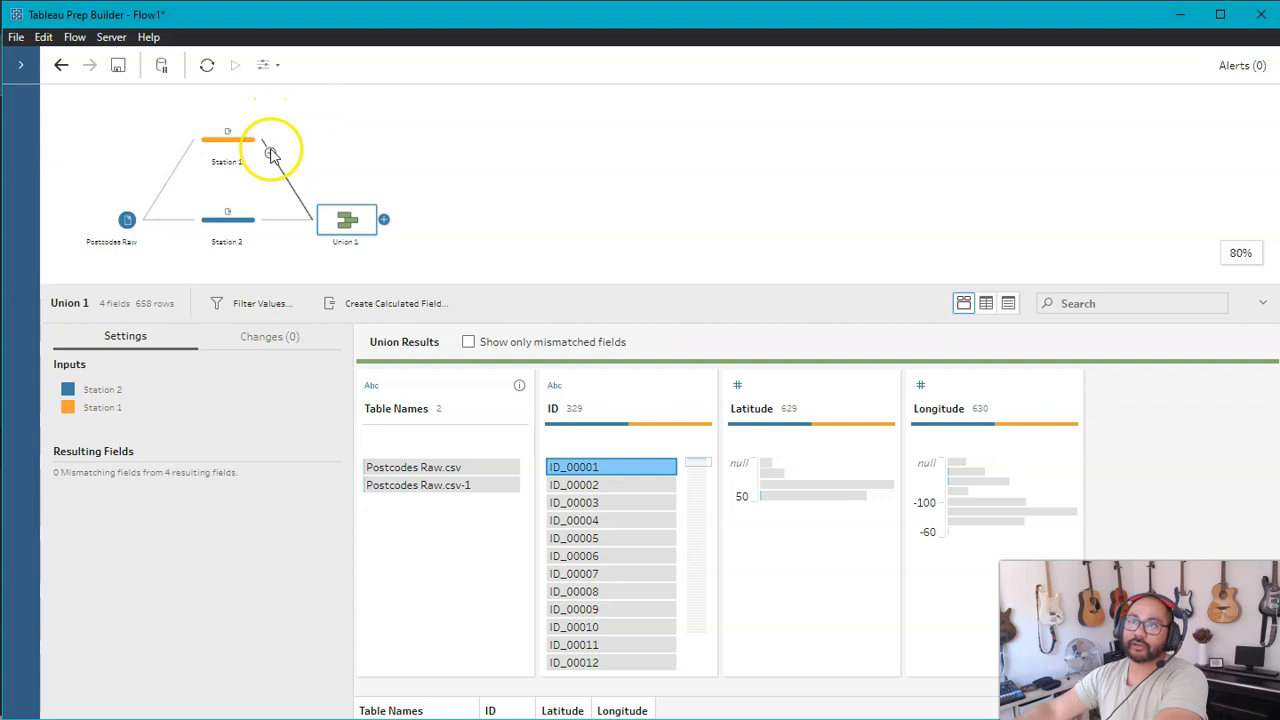
left_click(224, 176)
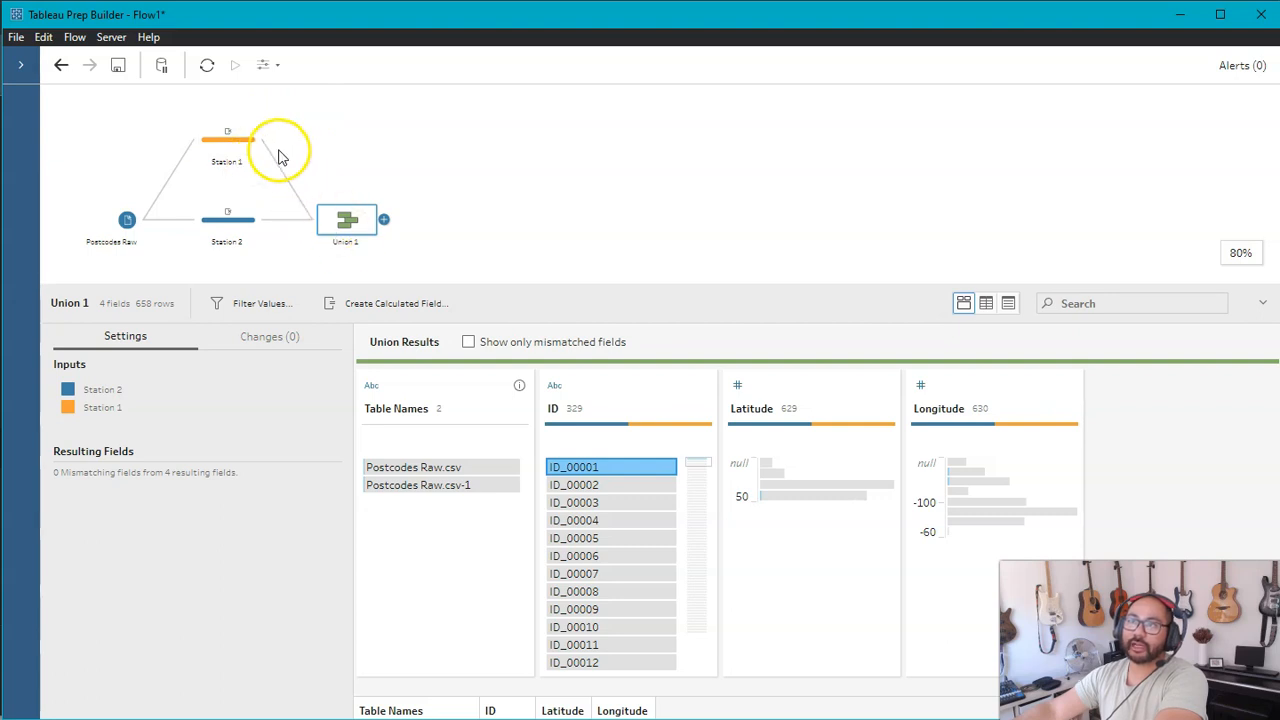
left_click(270, 155)
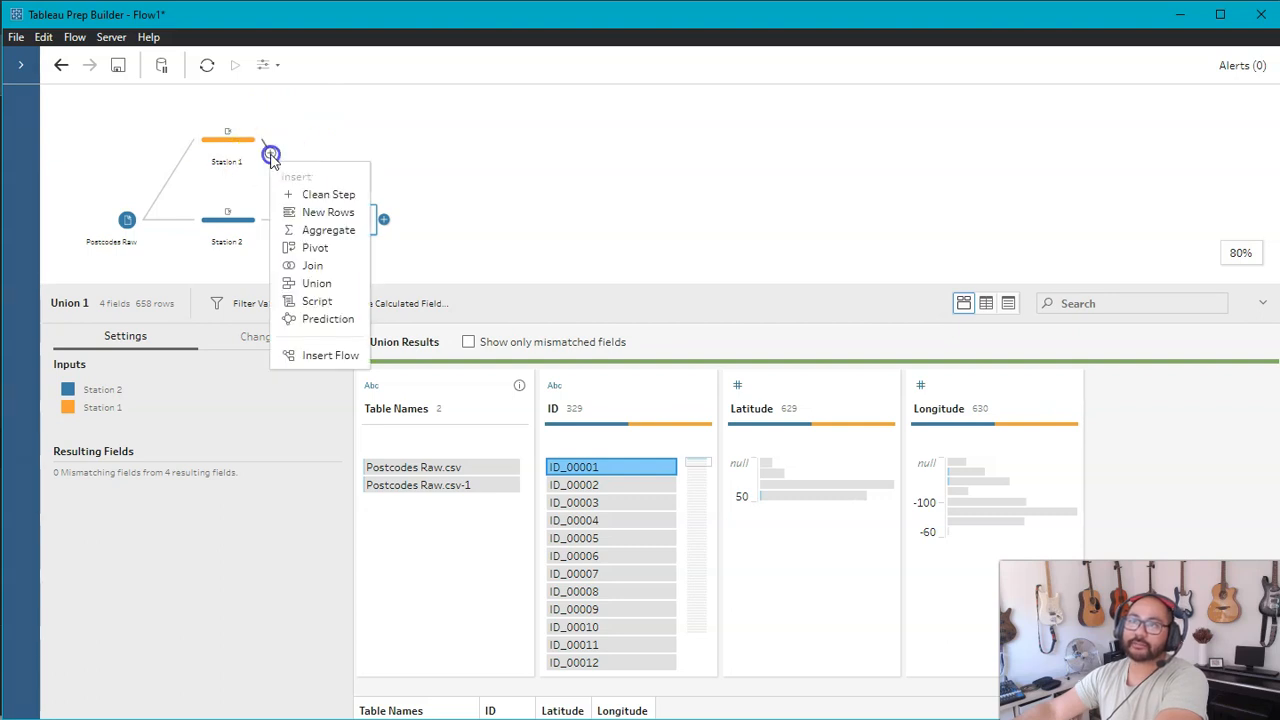
left_click(318, 196)
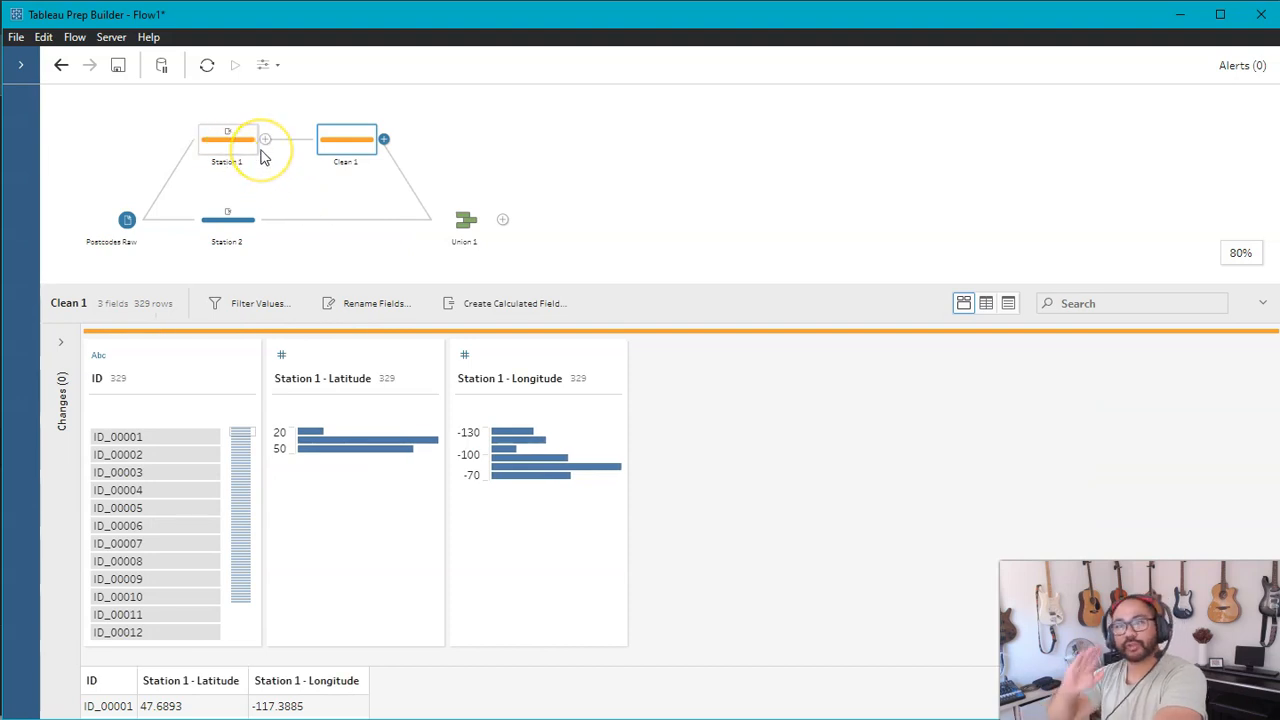
key("ctrl+z")
Step: Try adding a clean step as a separate branch from Station 1, and undo it
left_click(265, 139)
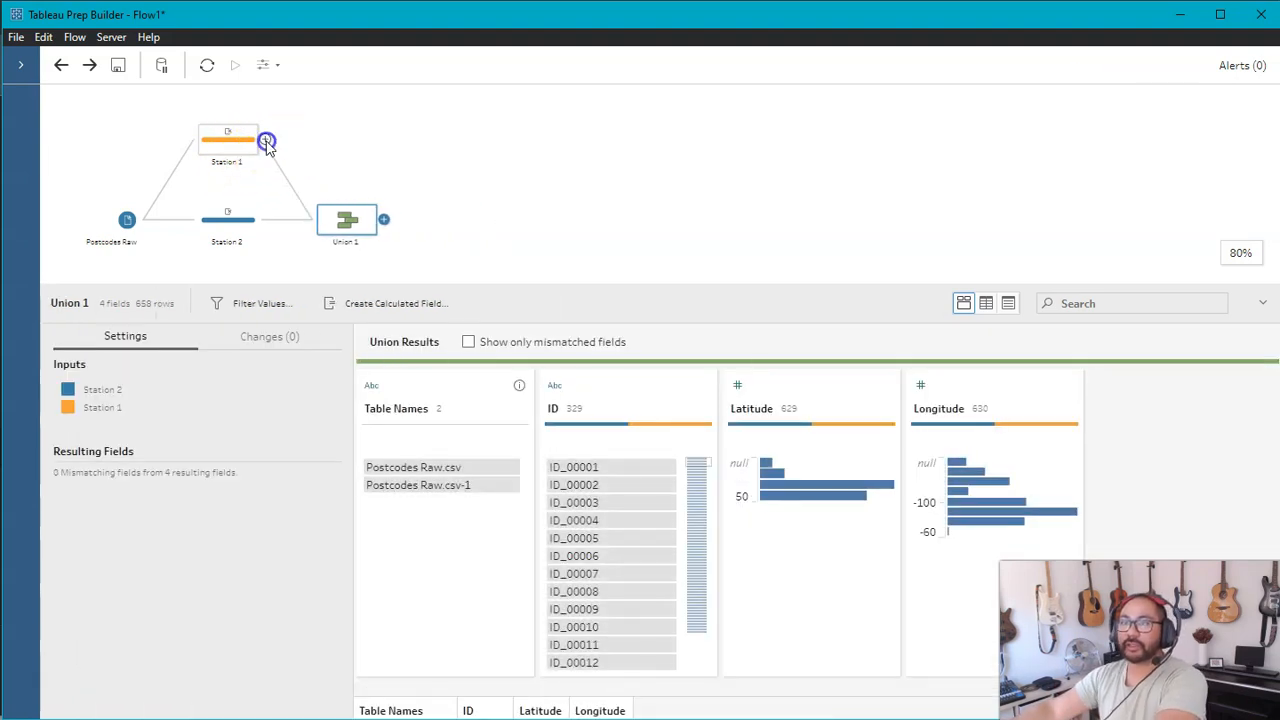
left_click(305, 180)
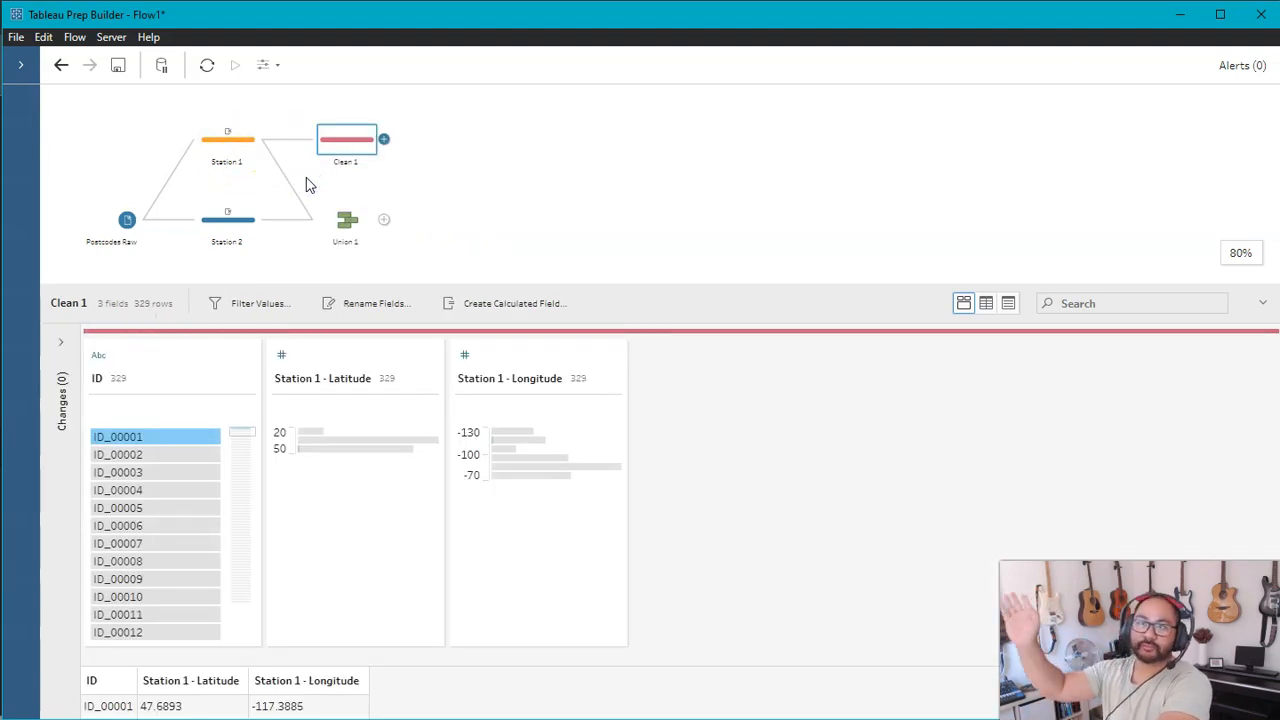
key("ctrl+z")
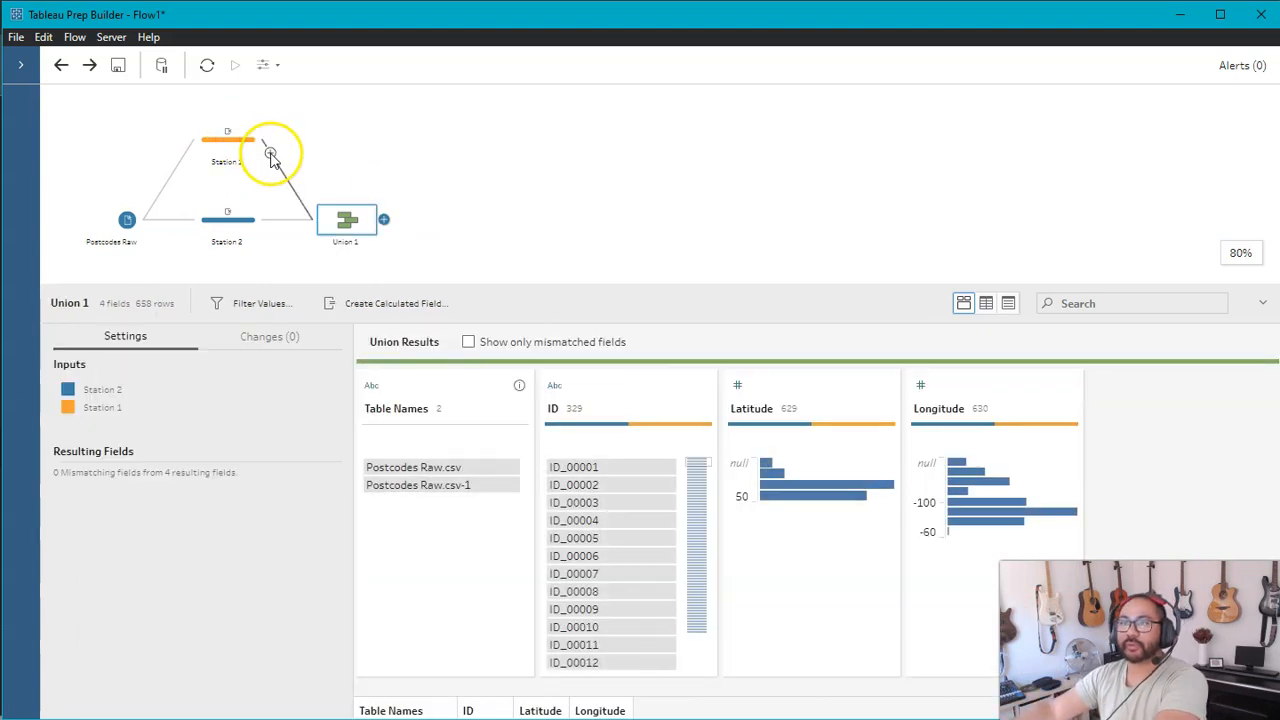
Step: Insert a clean step between Station 1 and Union 1, and another between Station 2 and Union 1
left_click(270, 153)
left_click(310, 194)
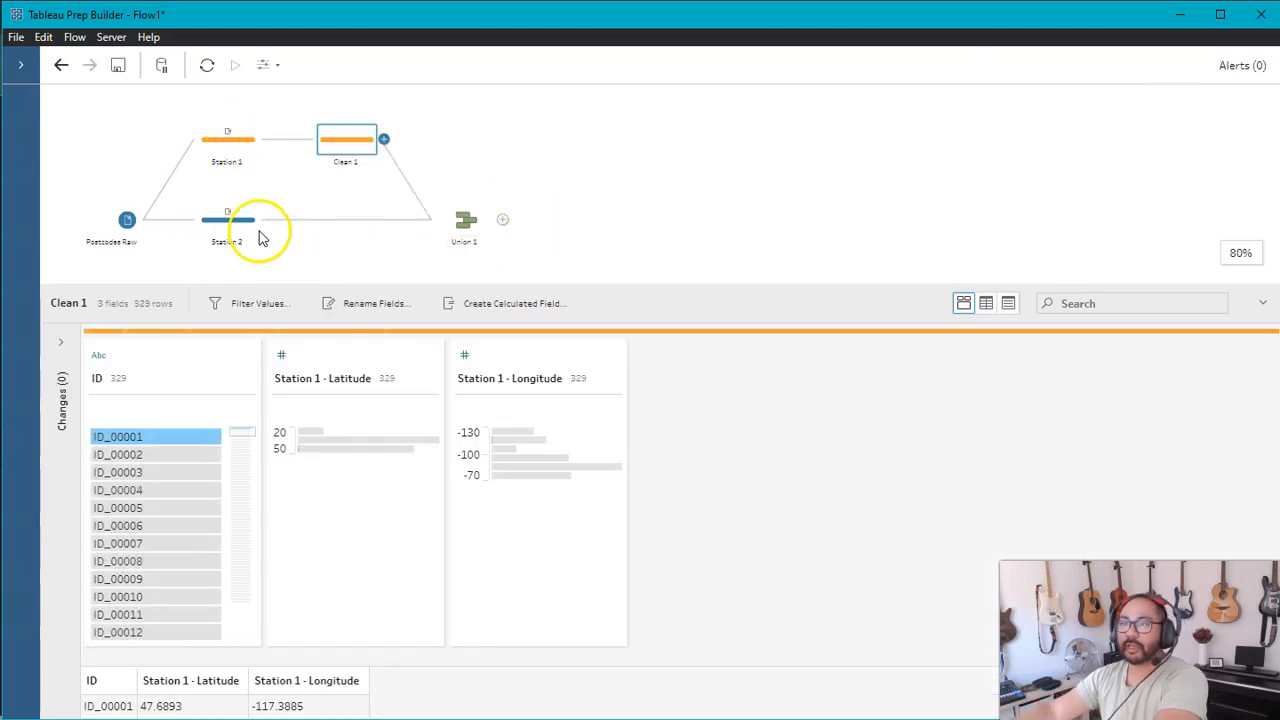
left_click(277, 218)
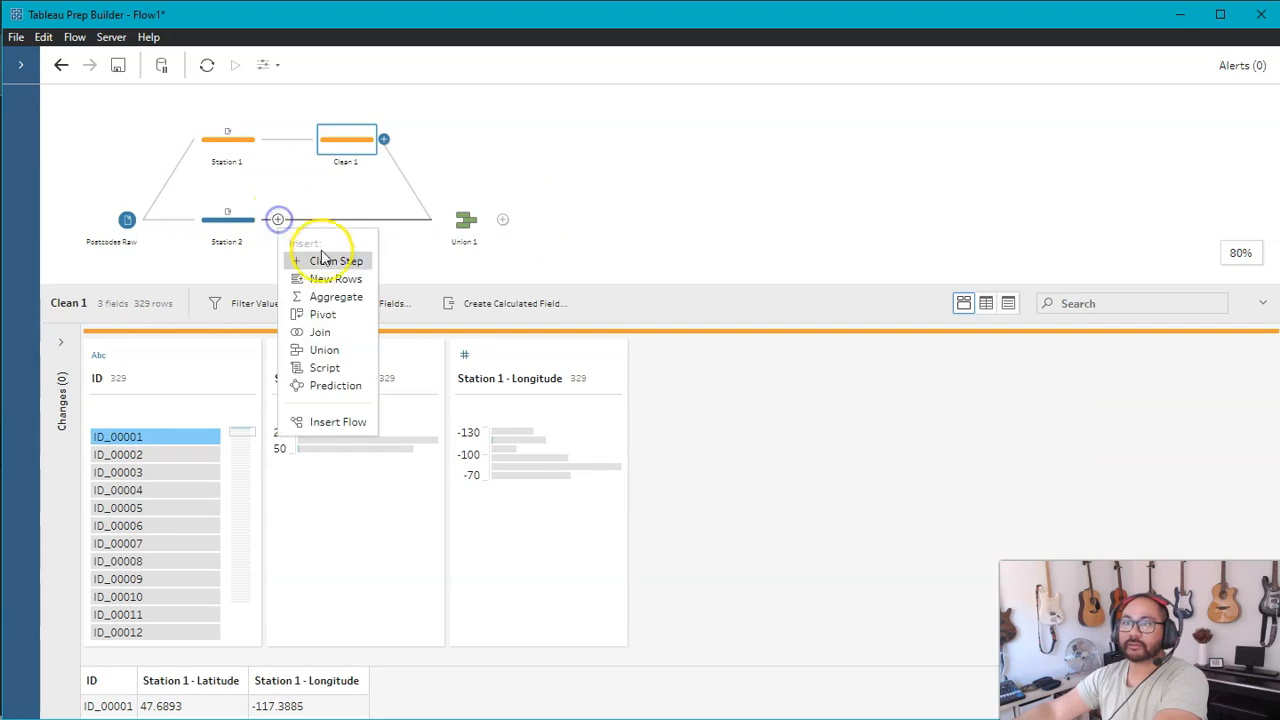
left_click(320, 258)
Step: Add a calculated field named Station Name with the value 1 to Clean 1 and check its rows
left_click(340, 135)
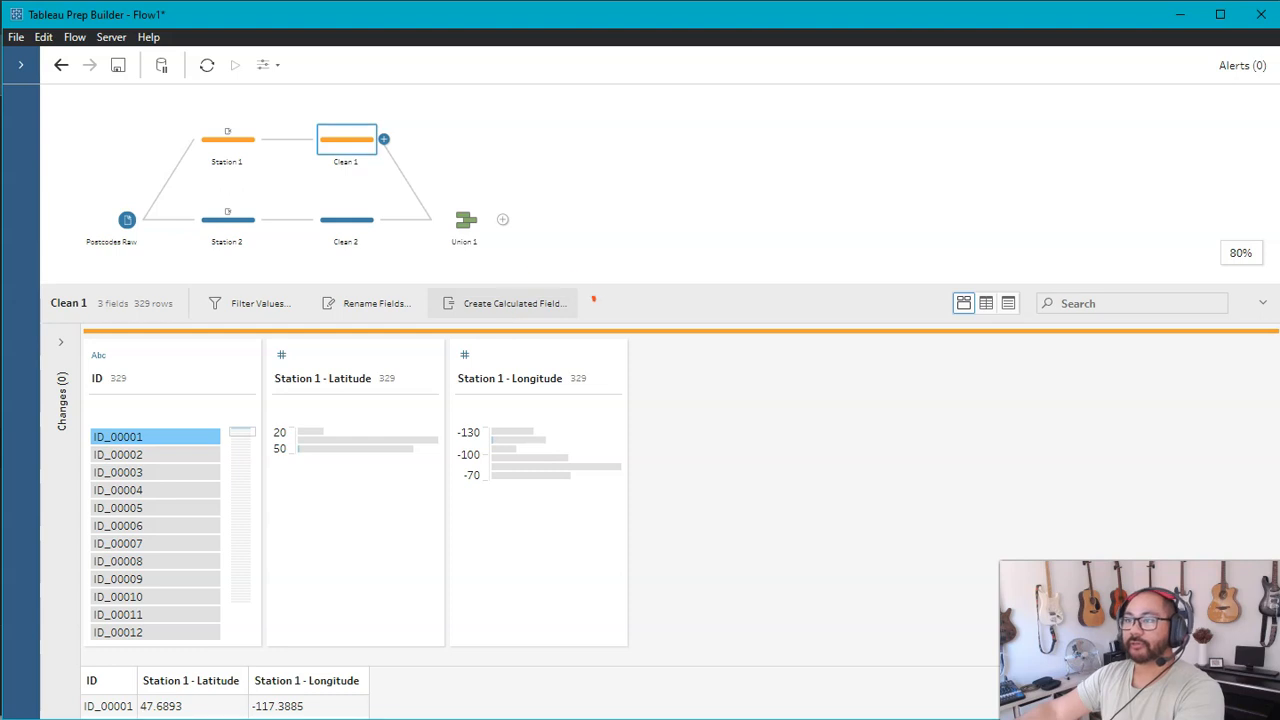
left_click(508, 301)
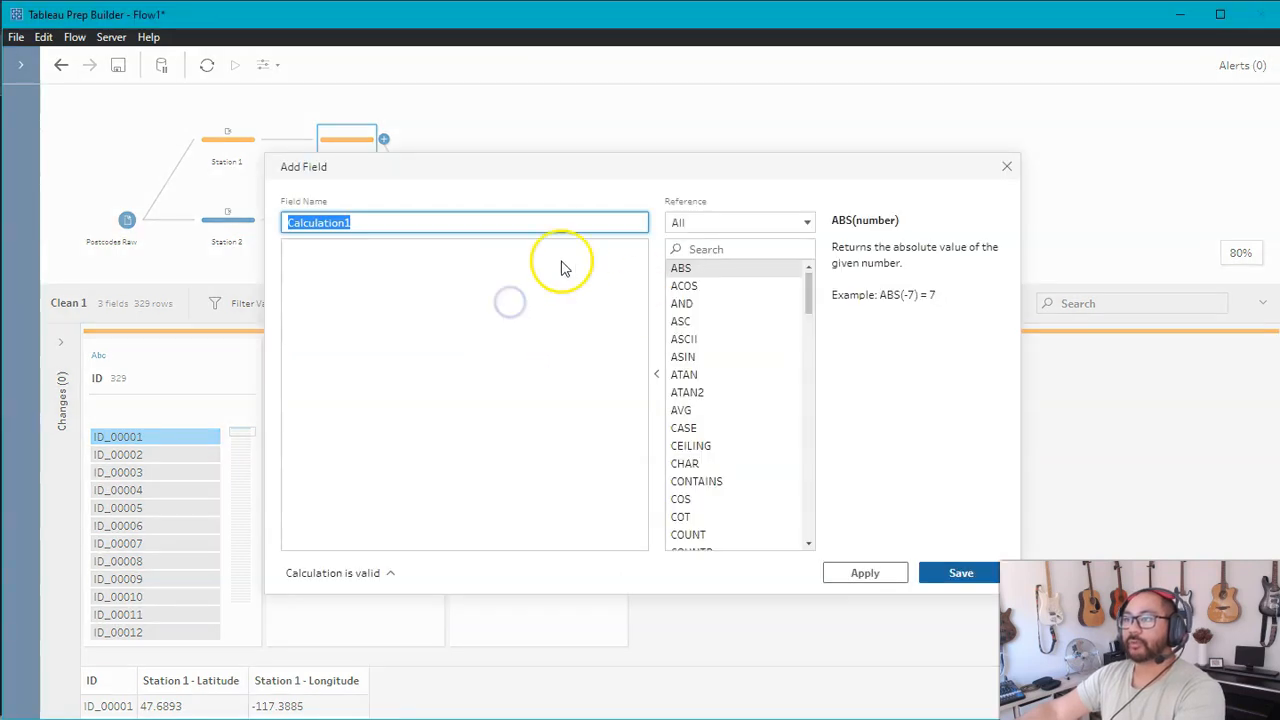
type("Station Name")
left_click(380, 315)
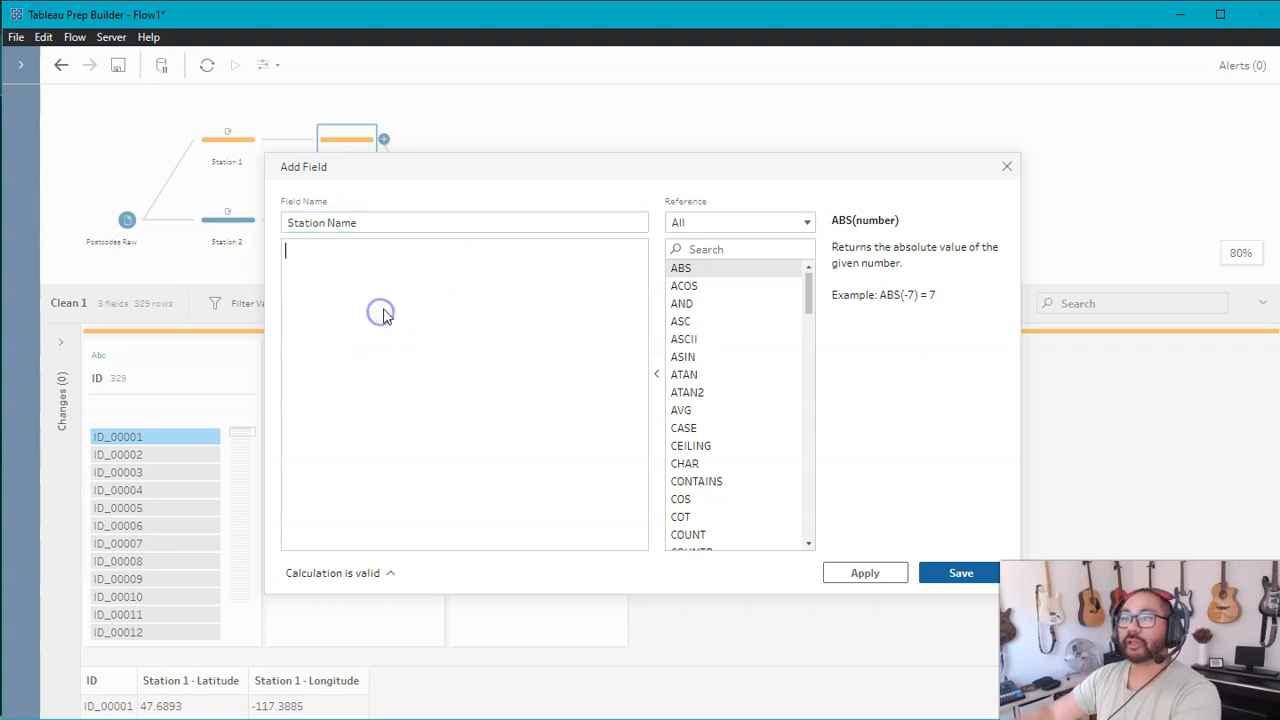
left_click(955, 576)
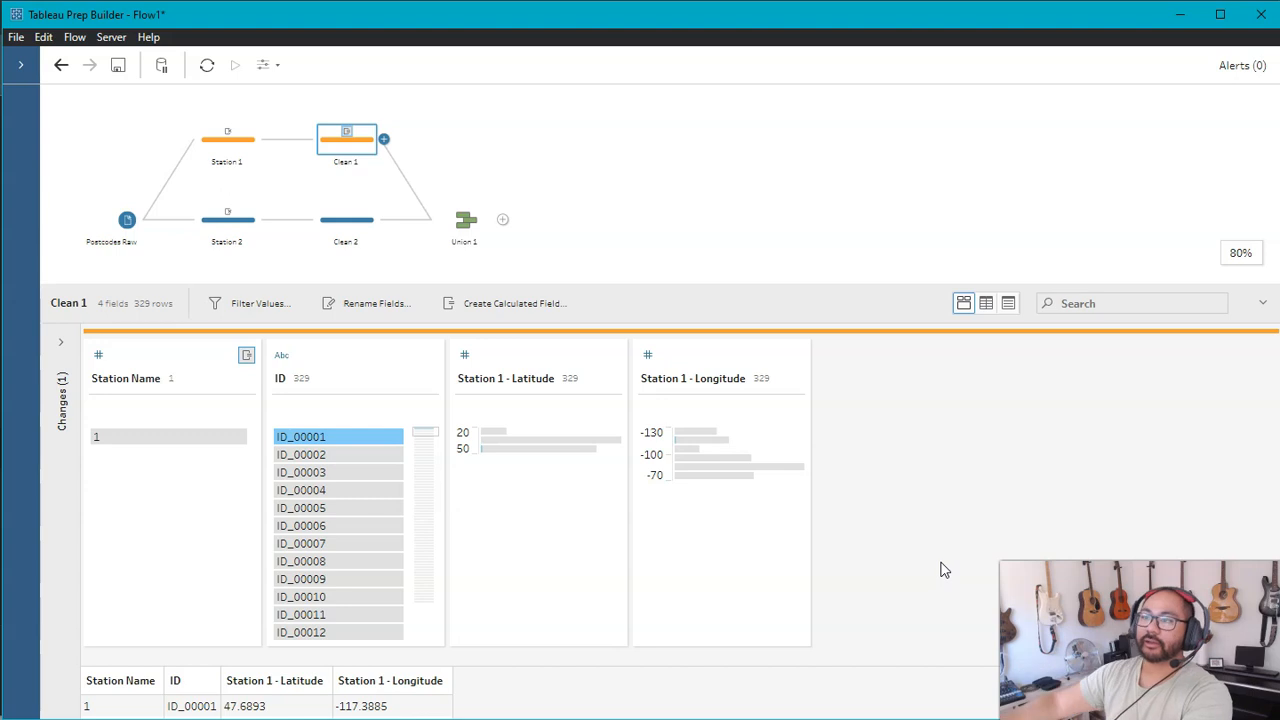
left_click_drag(566, 285, 569, 140)
scroll(134, 589, "down", 5)
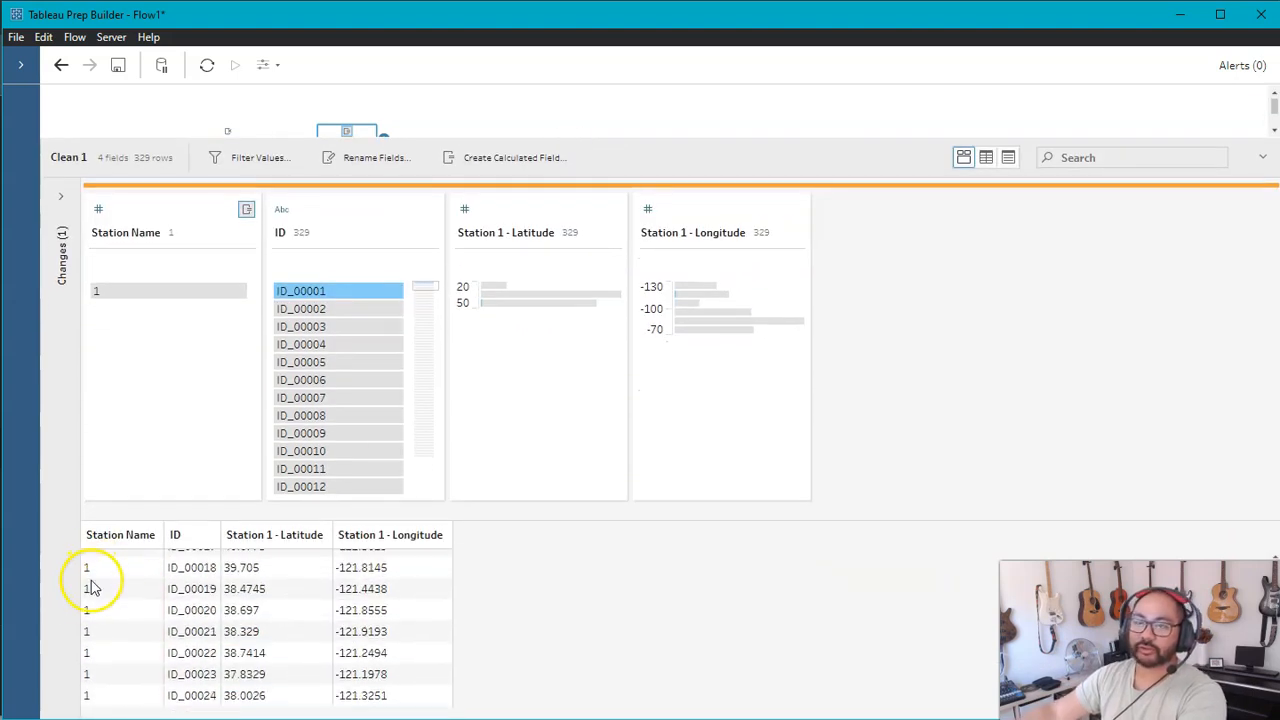
left_click_drag(708, 140, 700, 303)
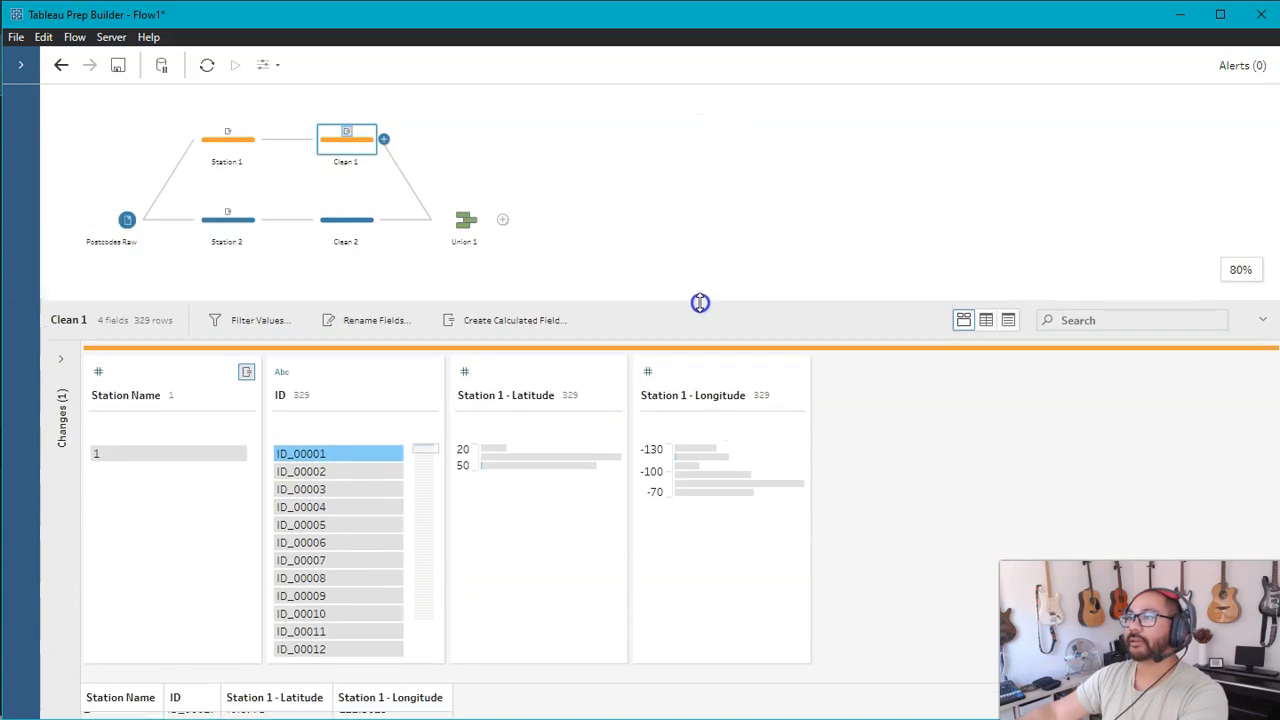
Step: Add a calculated field named Station Name with the value 2 to Clean 2
left_click(345, 216)
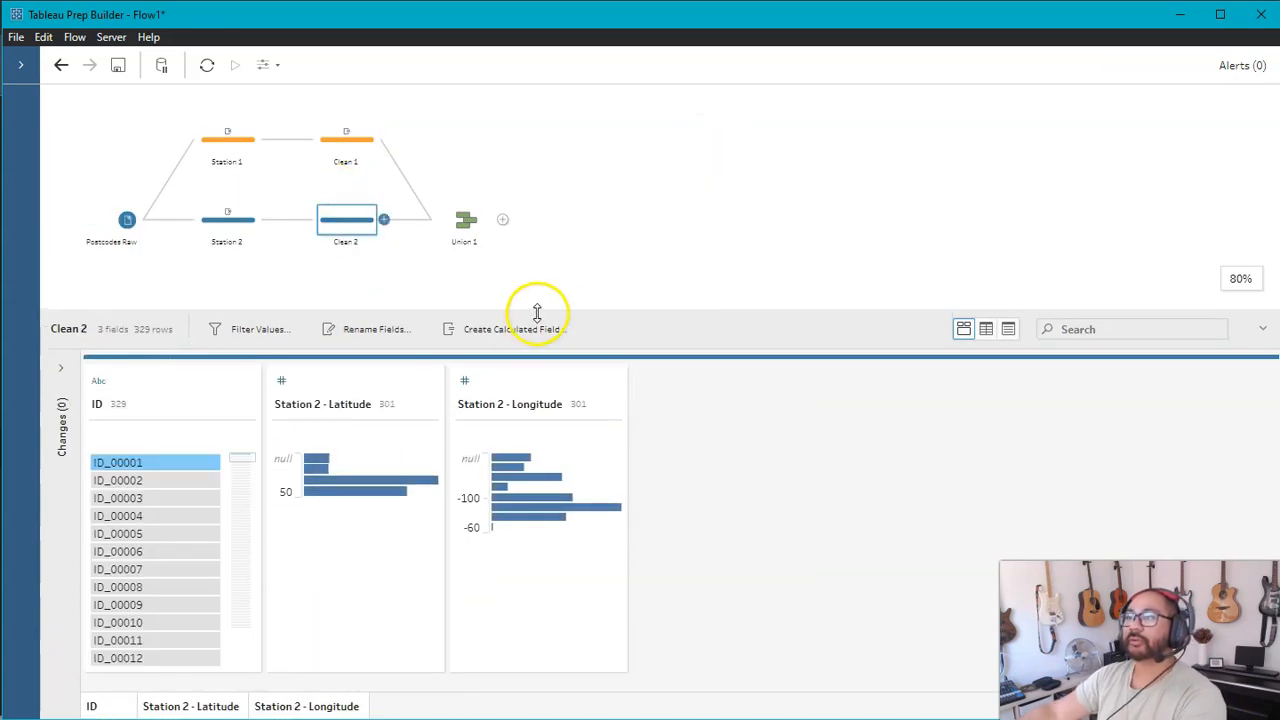
left_click_drag(556, 310, 555, 165)
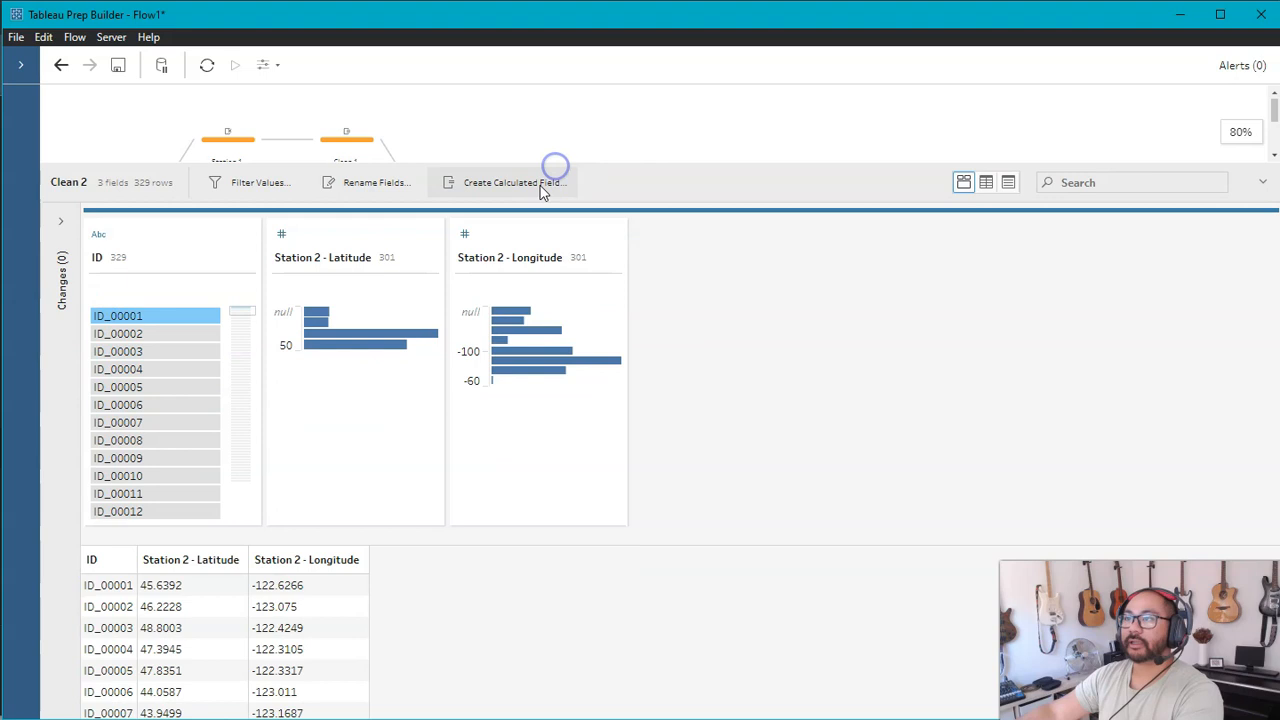
left_click(543, 182)
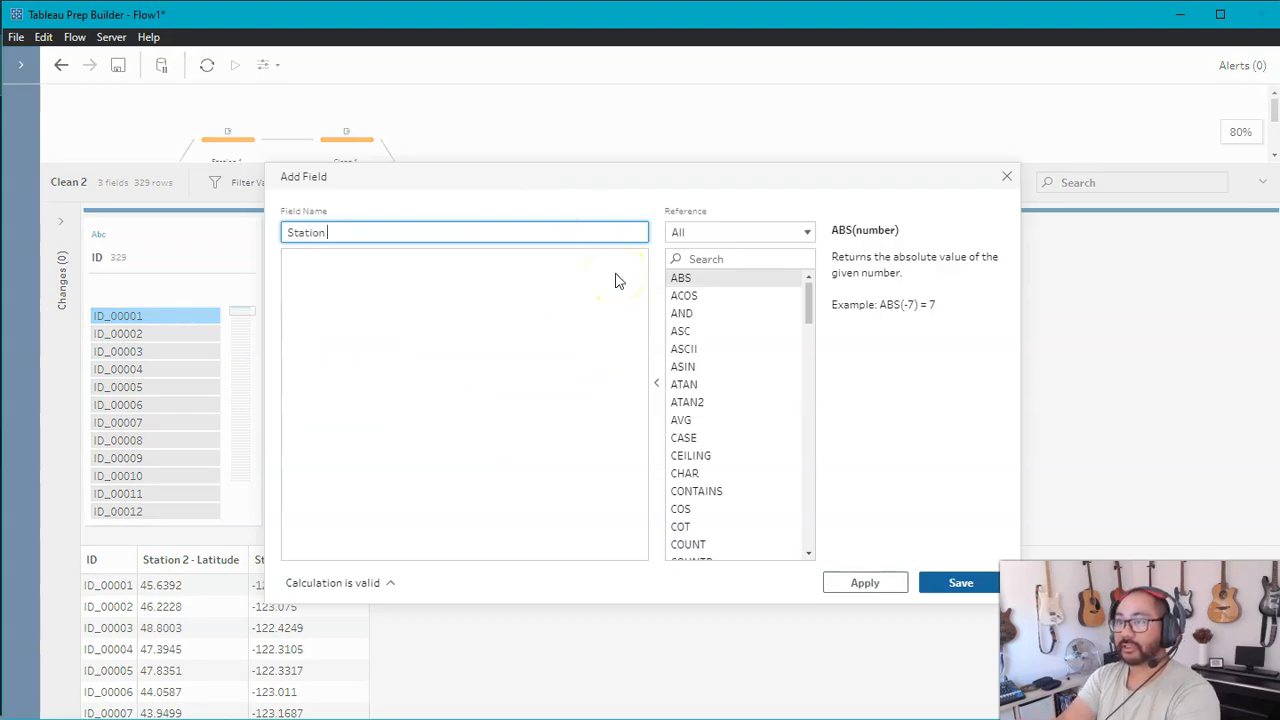
left_click(362, 300)
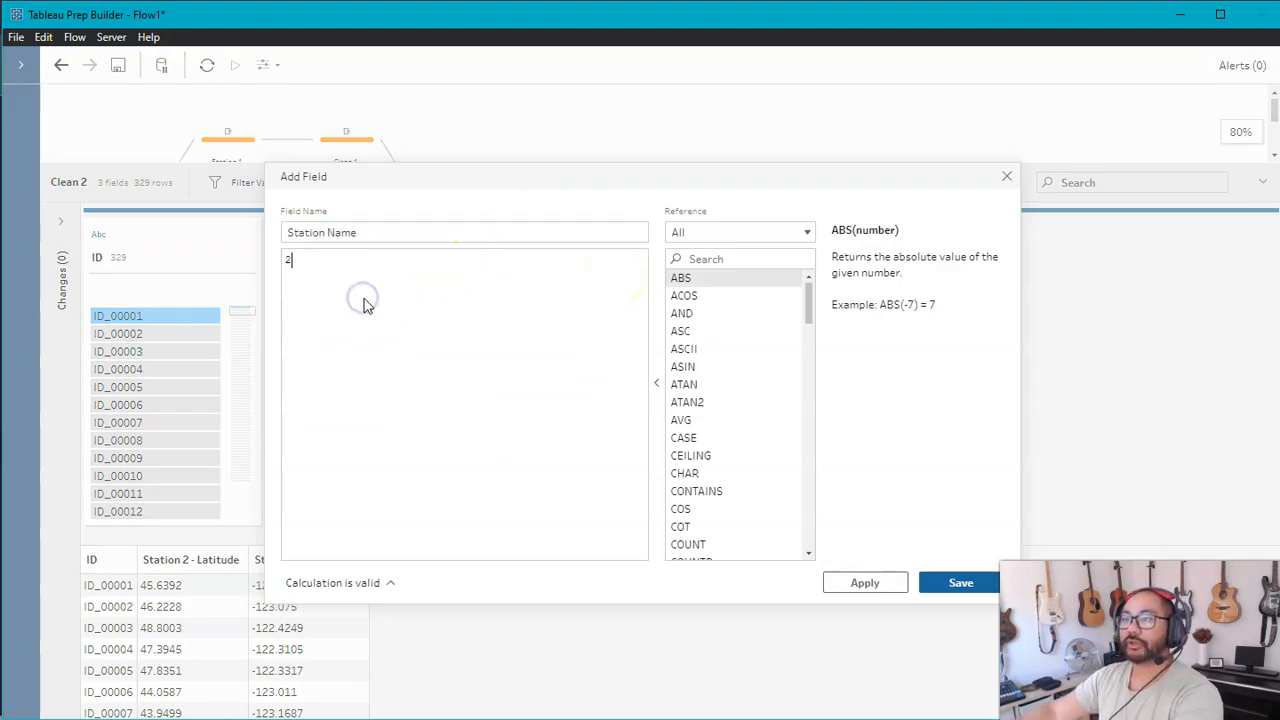
left_click(957, 582)
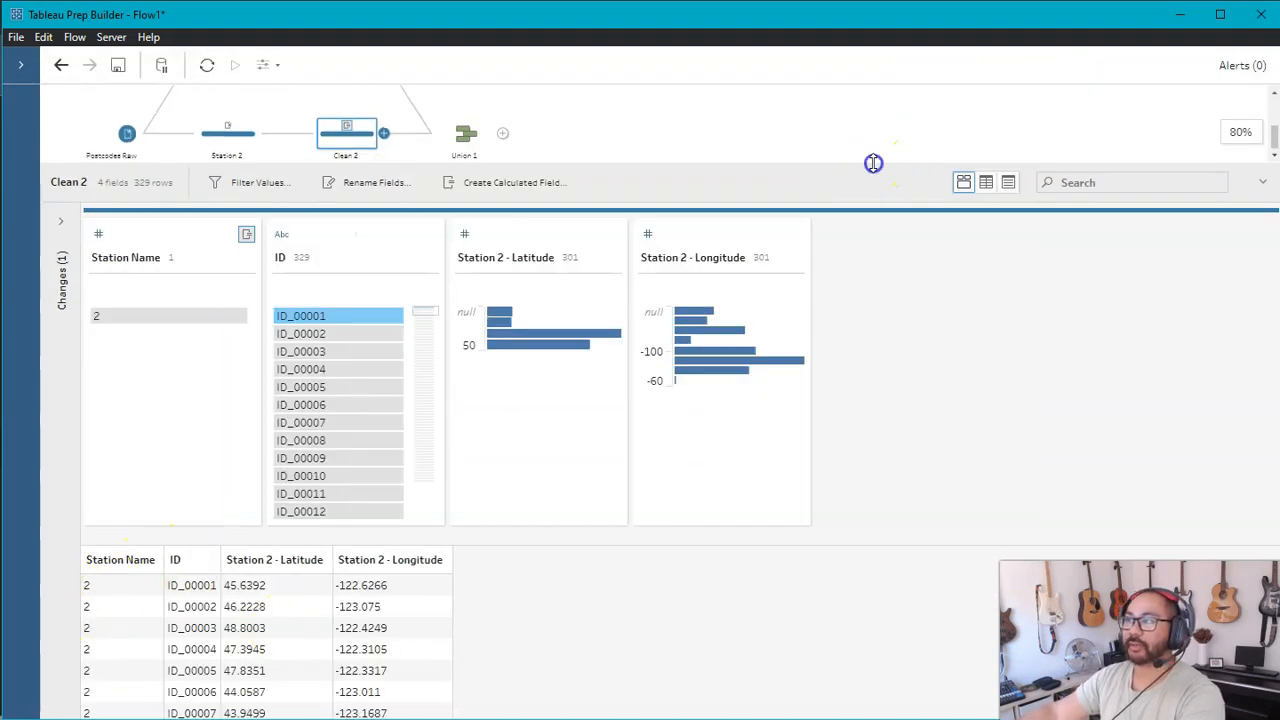
left_click_drag(871, 164, 843, 380)
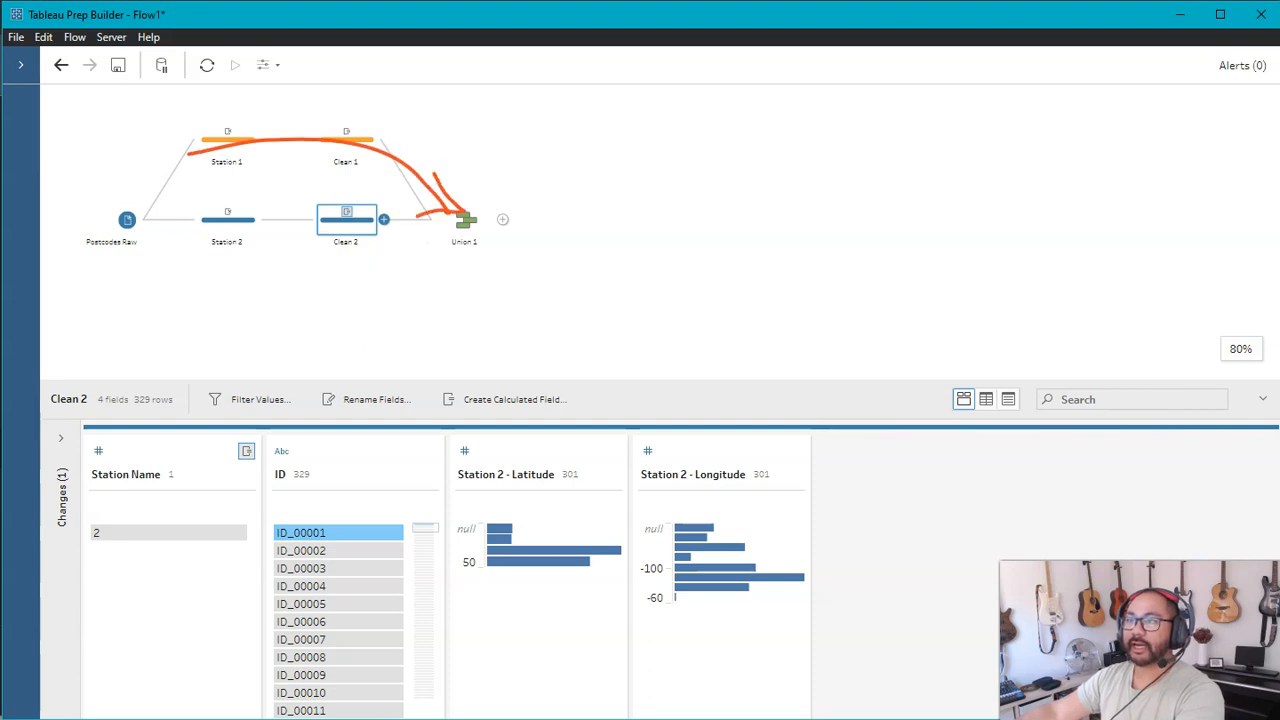
Step: In Union 1, merge Station 2 - Latitude into Station 1 - Latitude and Station 2 - Longitude into Station 1 - Longitude
left_click(465, 220)
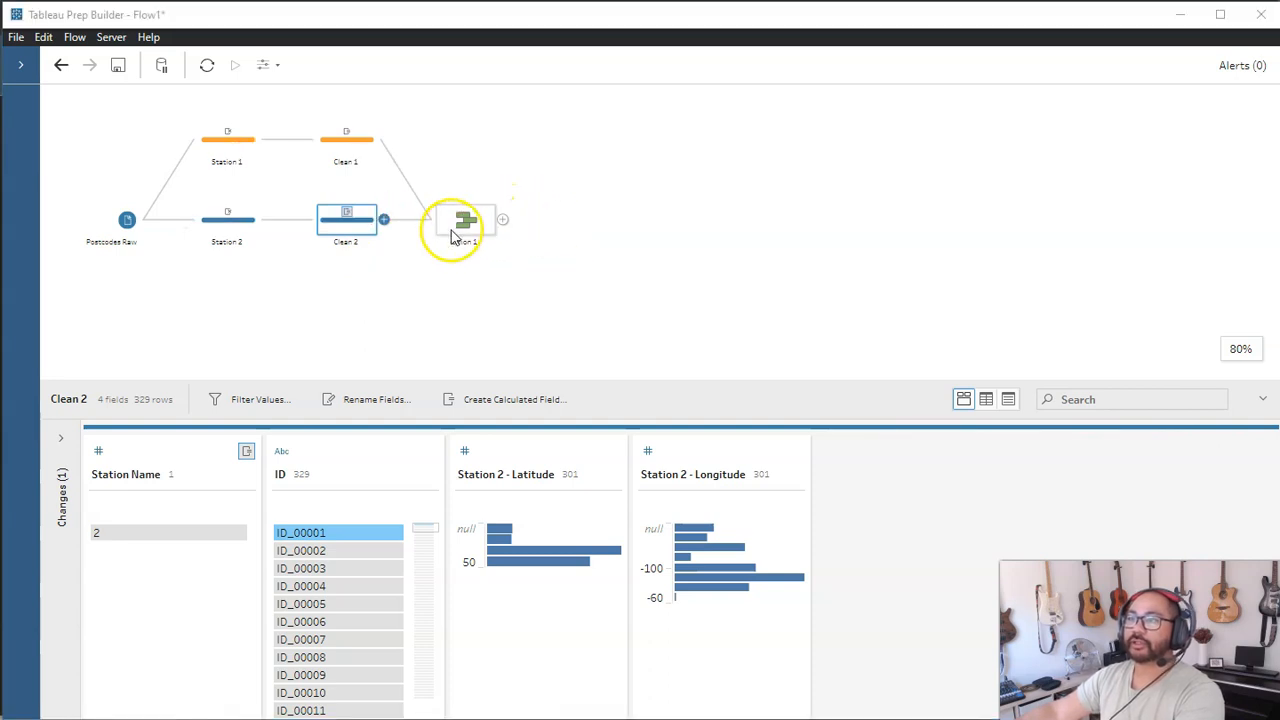
left_click_drag(729, 391, 730, 202)
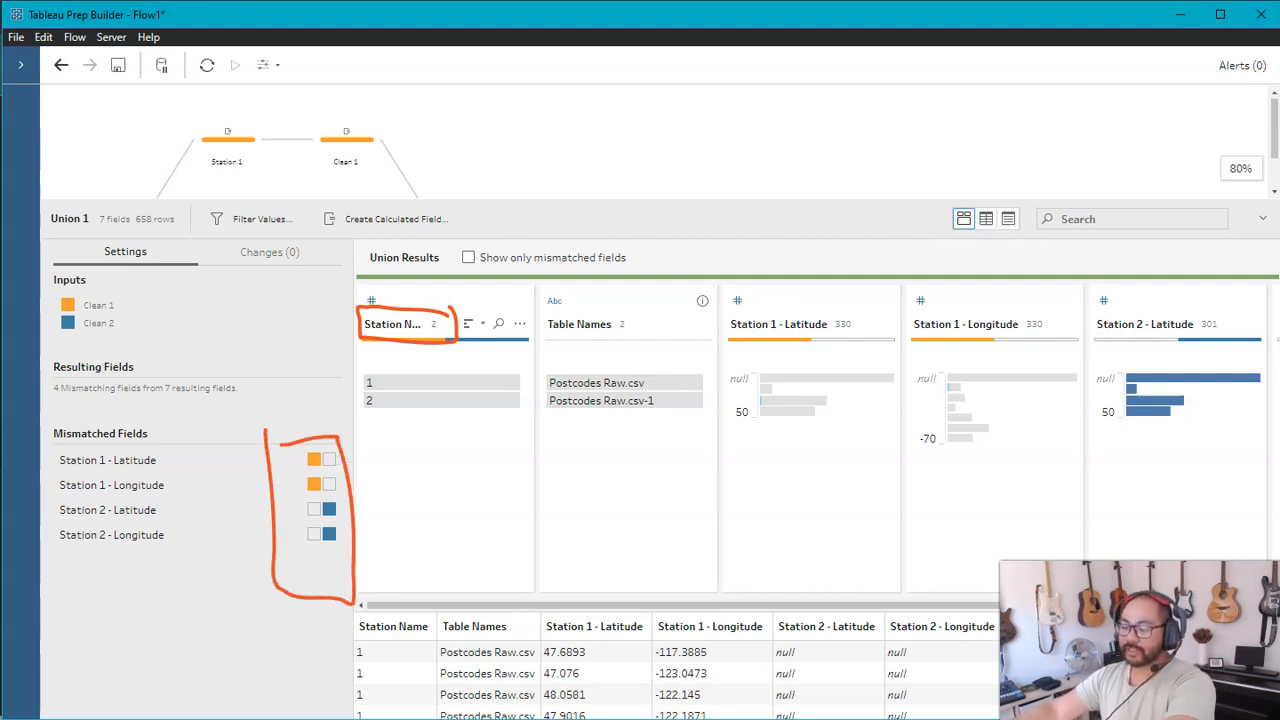
key("Escape")
left_click_drag(670, 610, 880, 603)
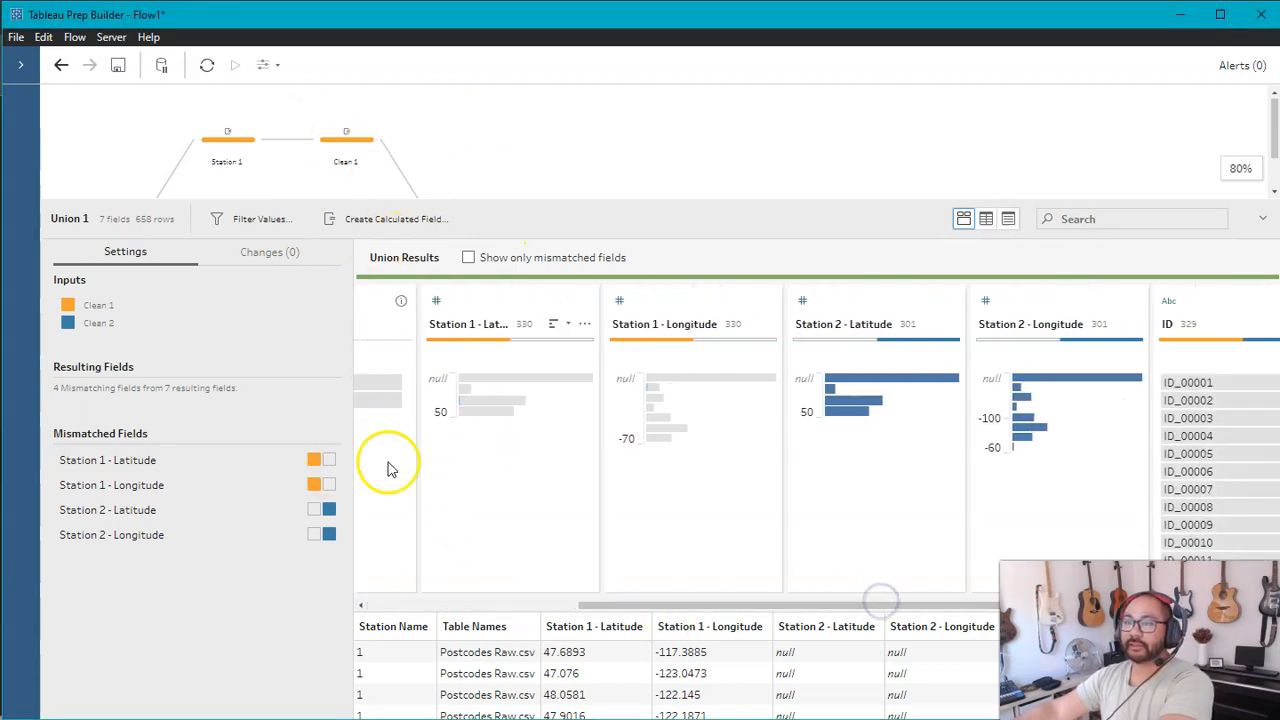
left_click_drag(884, 318, 791, 316)
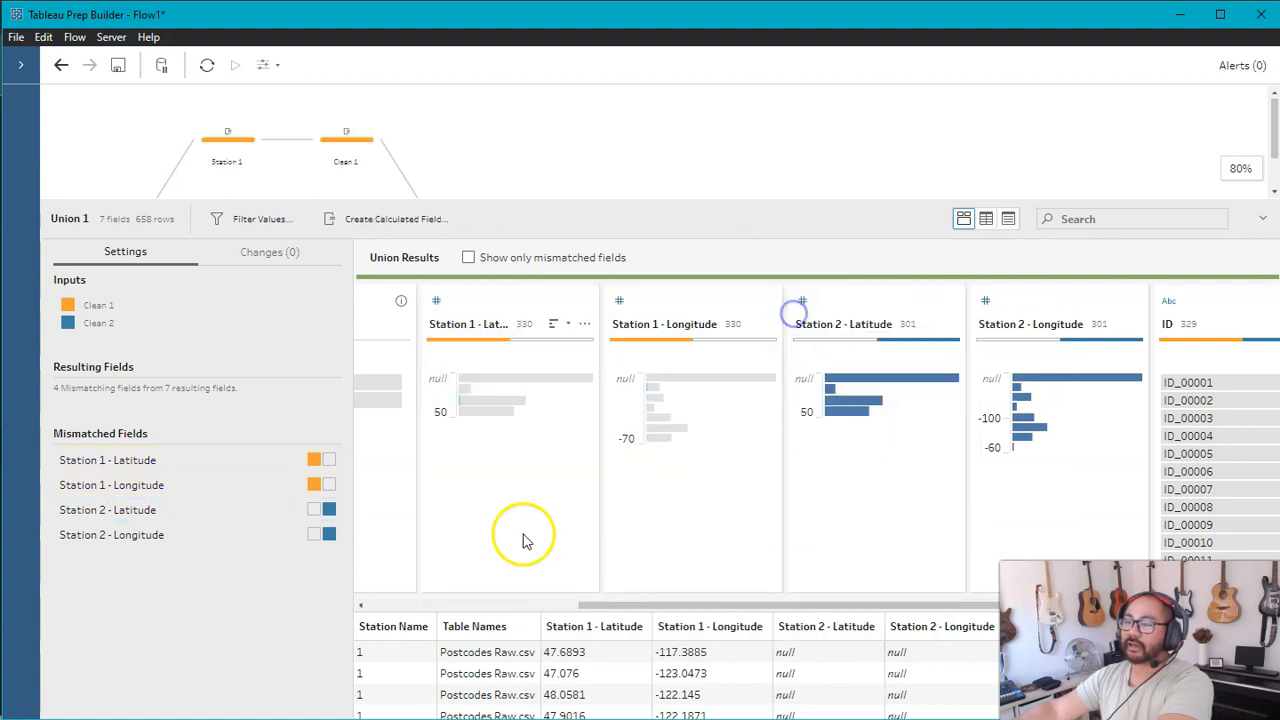
left_click(133, 461)
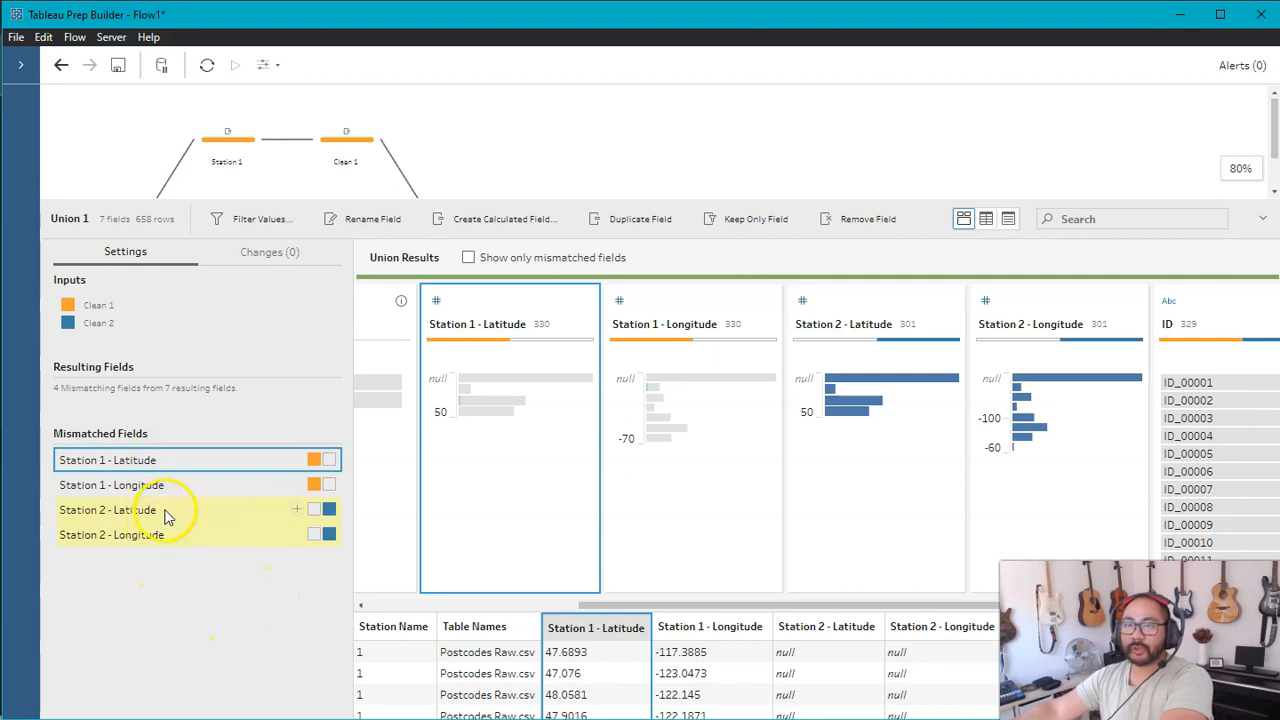
left_click(297, 512)
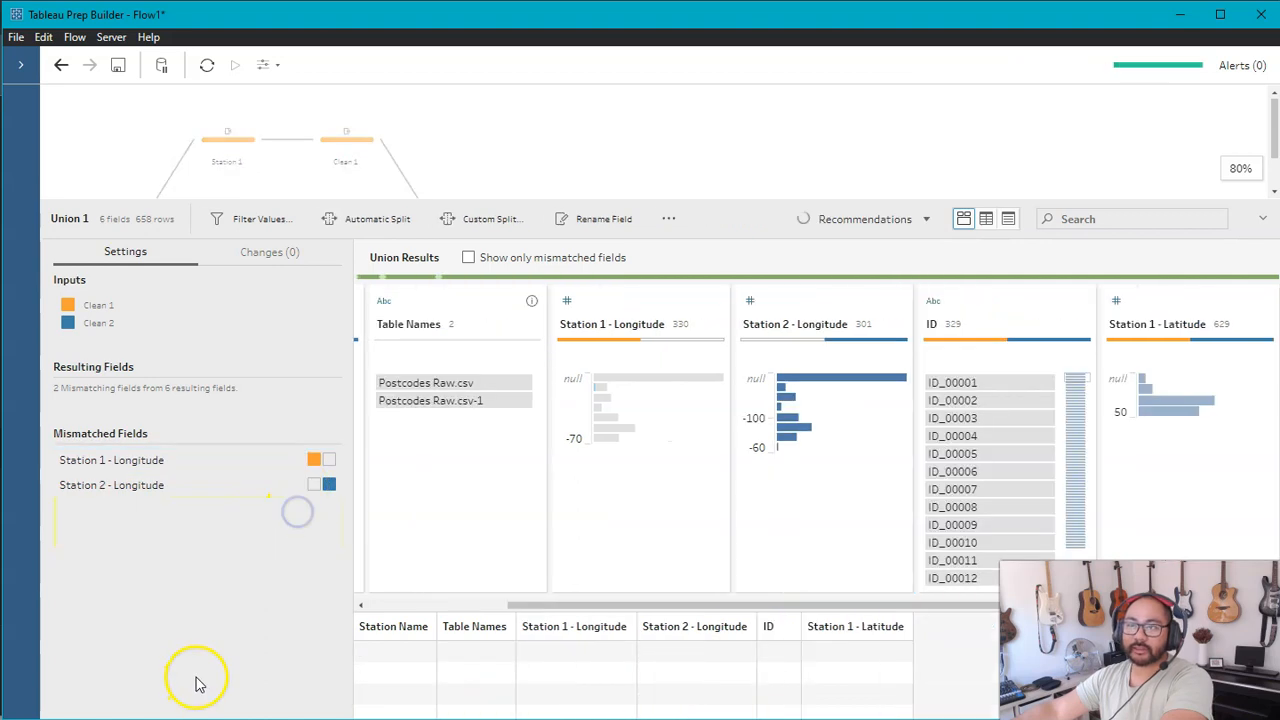
left_click(281, 466)
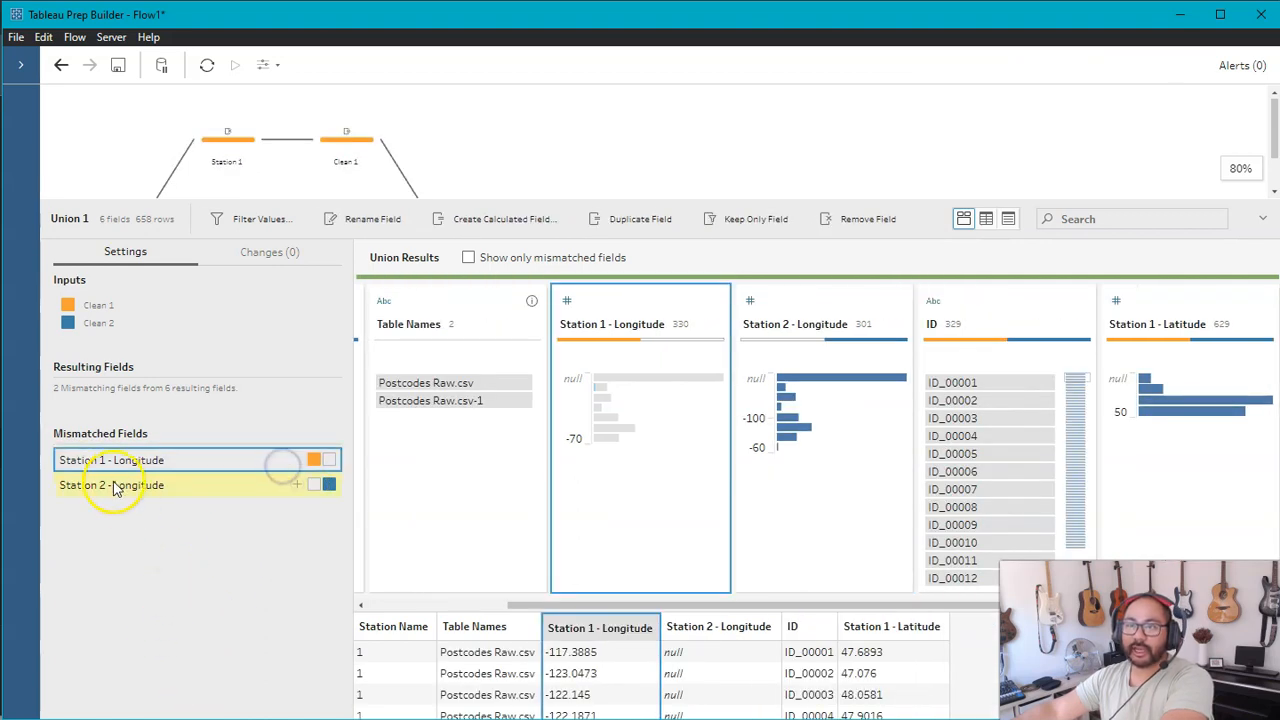
left_click(297, 485)
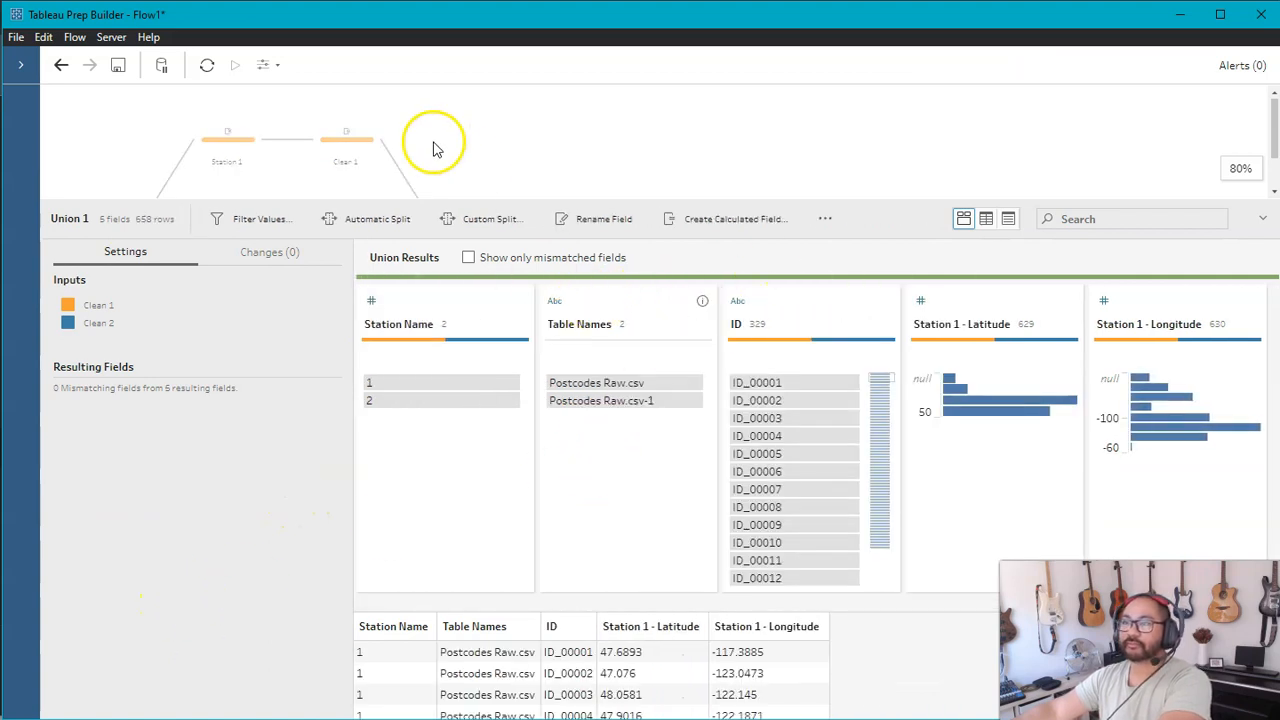
Step: Add a clean step after Union 1 and remove the Table Names field in it
left_click_drag(580, 200, 580, 296)
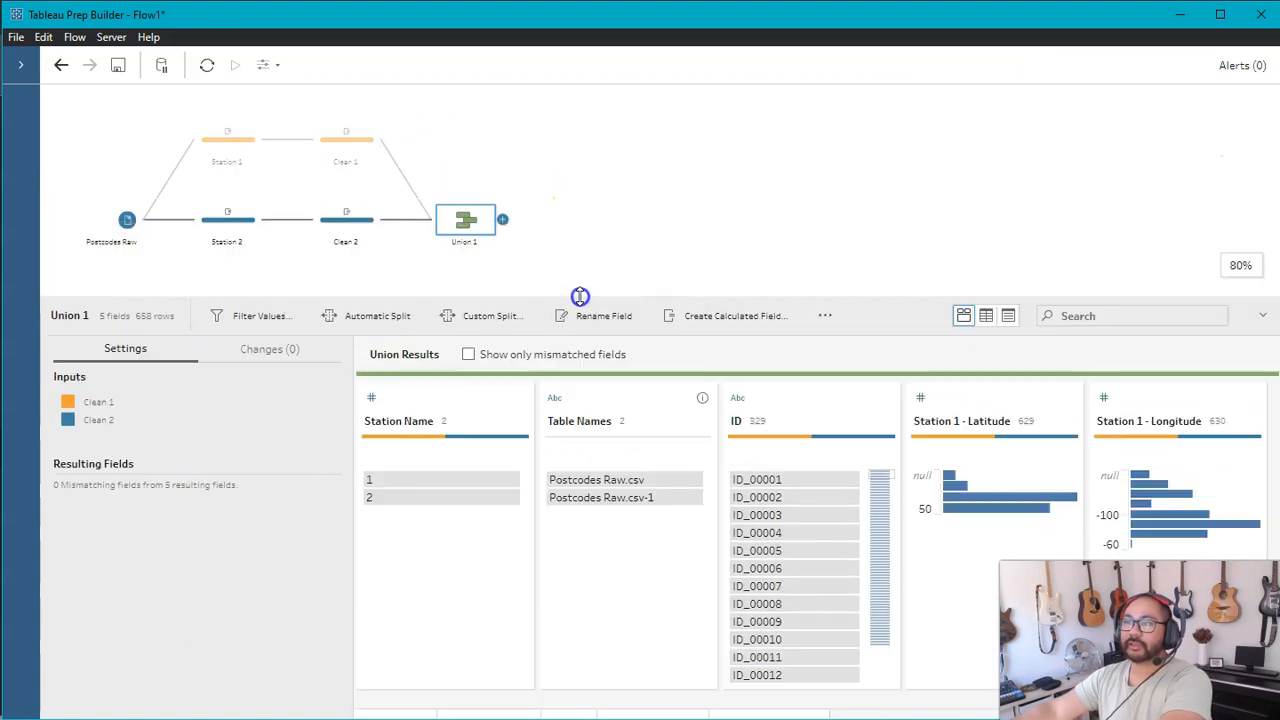
left_click(502, 220)
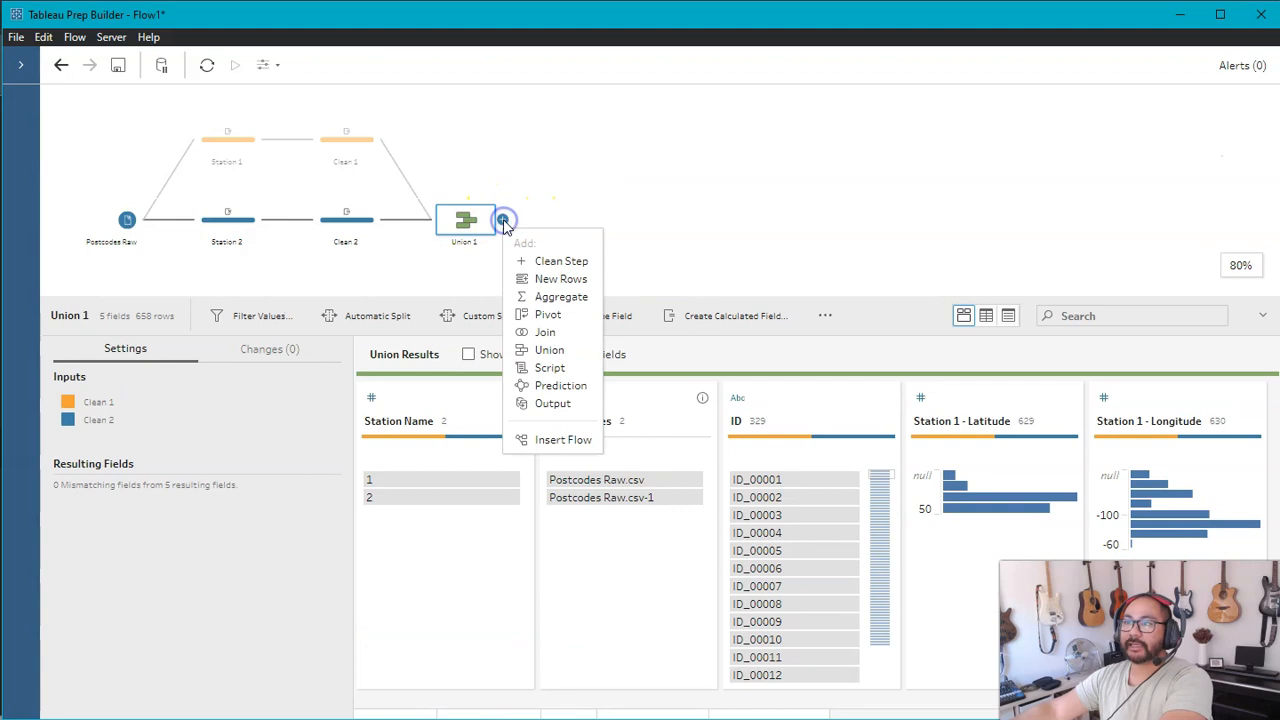
left_click(572, 264)
left_click_drag(785, 298, 794, 195)
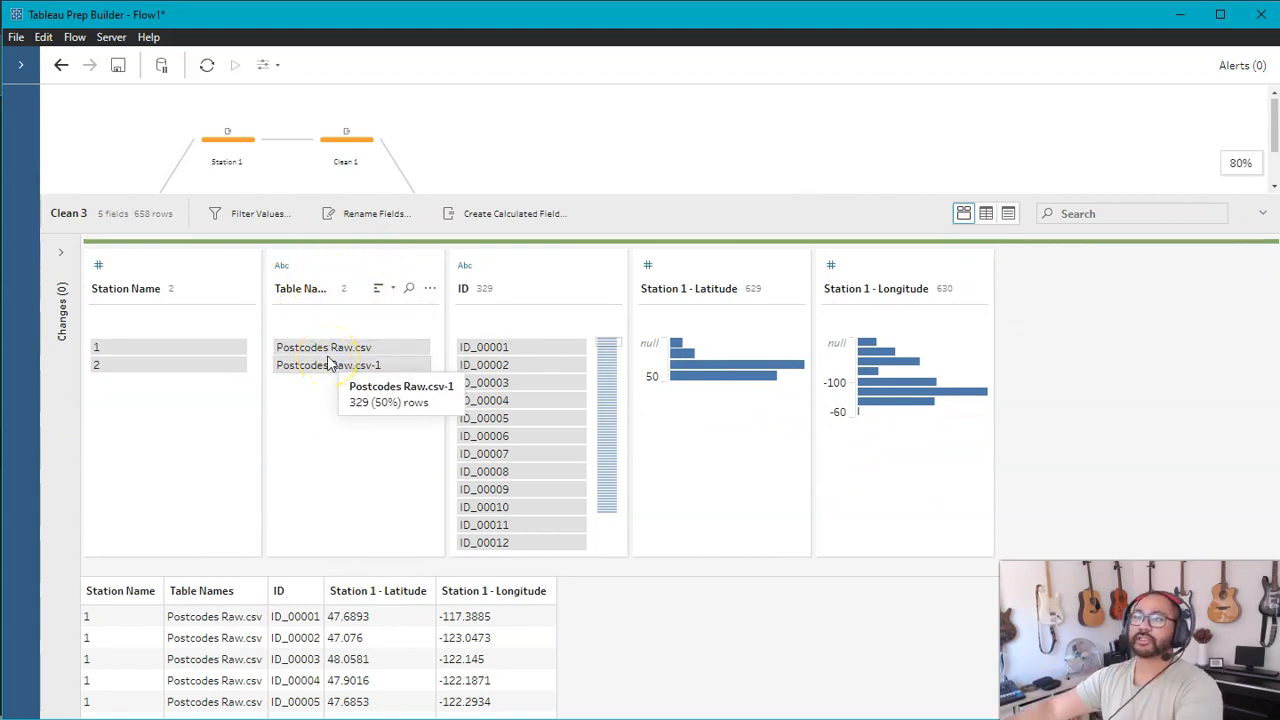
right_click(352, 281)
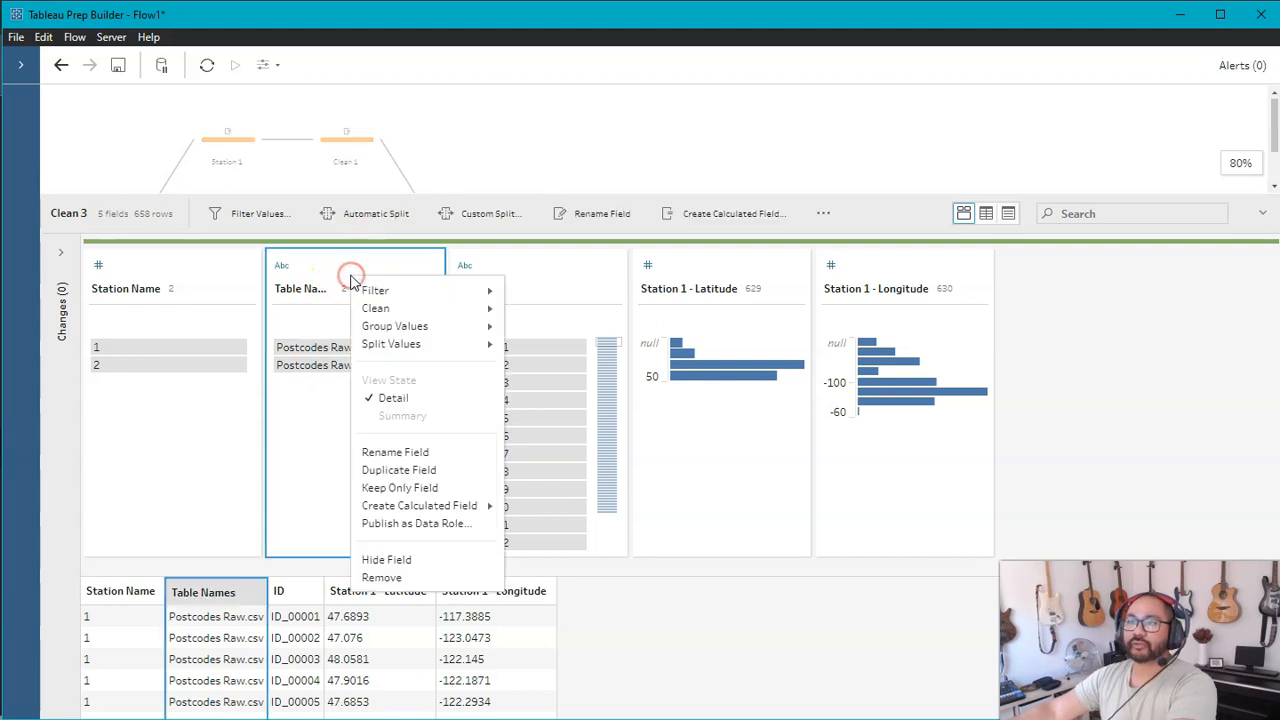
left_click(416, 578)
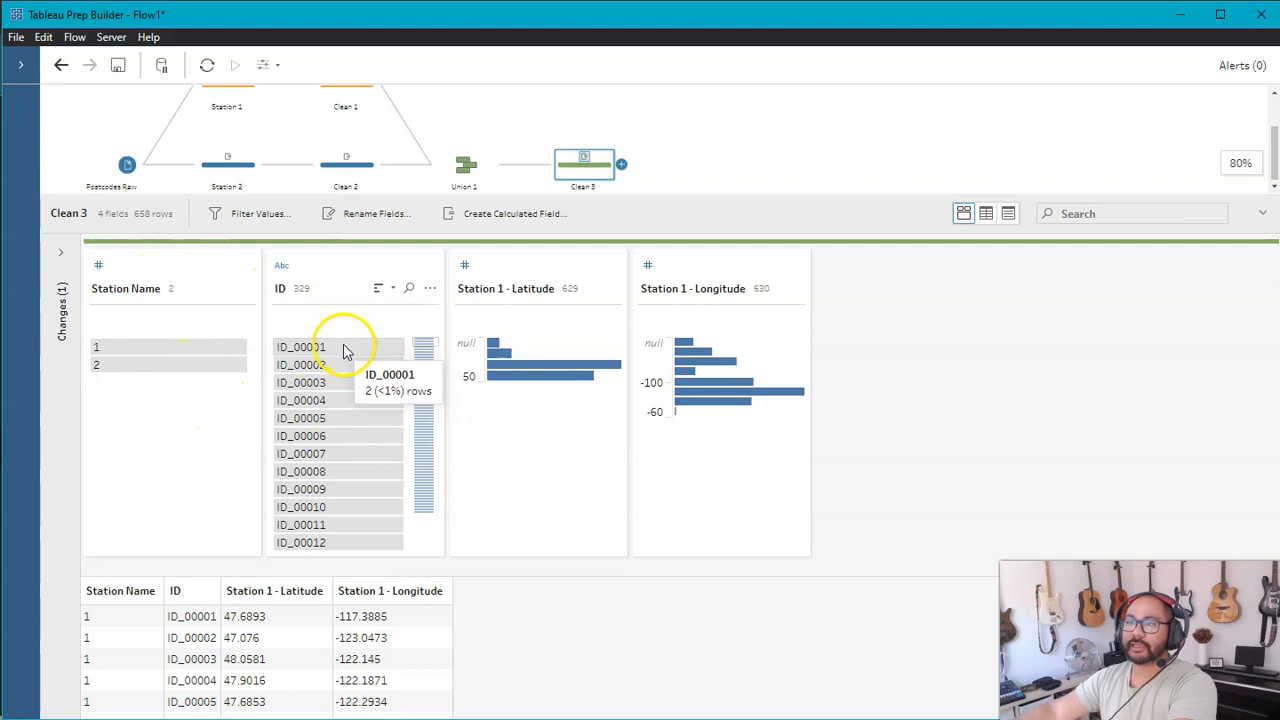
Step: Check the rows of ID_00001, and rename Station 1 - Latitude as Latitude and Station 1 - Longitude as Longitude
left_click(343, 350)
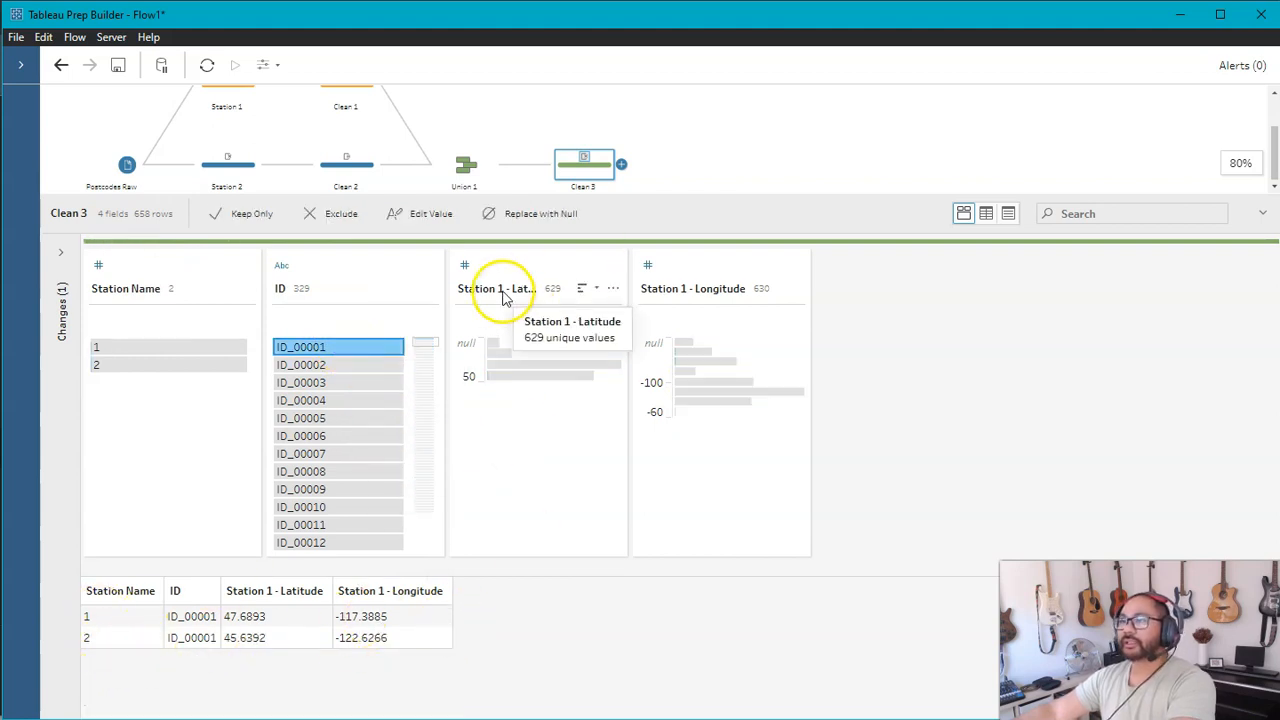
double_click(504, 290)
type("Lati")
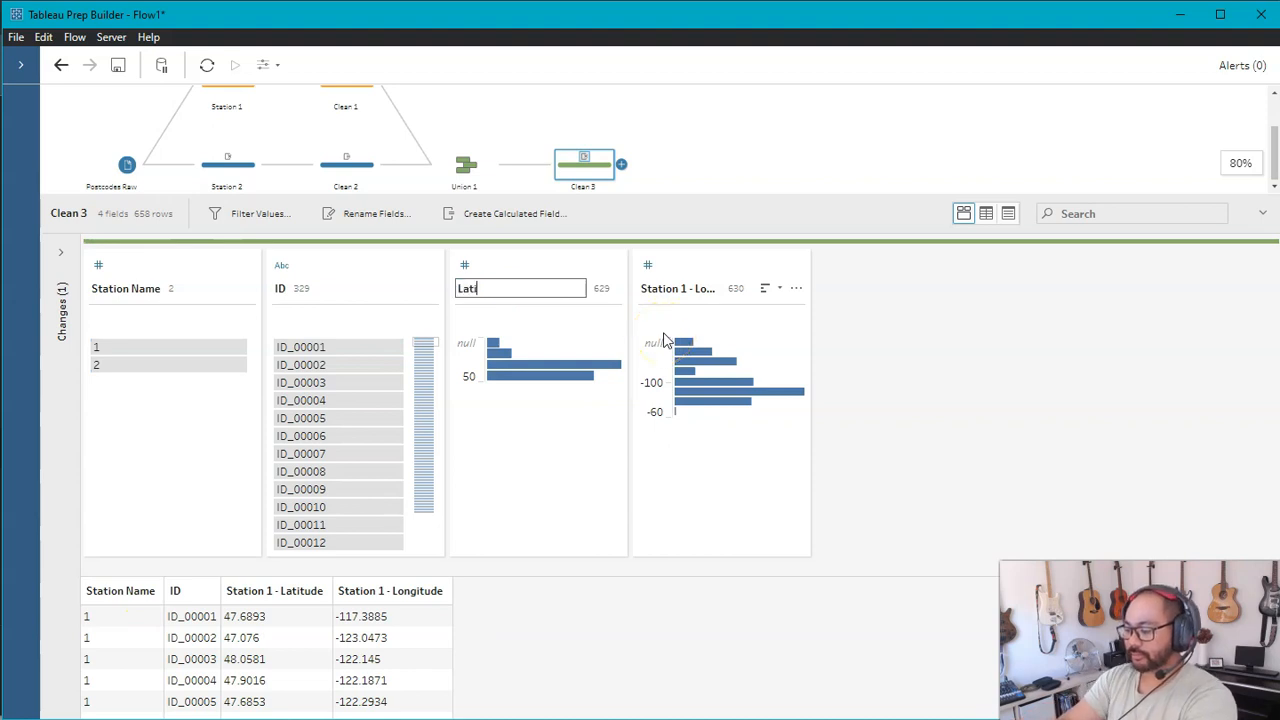
left_click(677, 296)
double_click(678, 288)
type("Longitude")
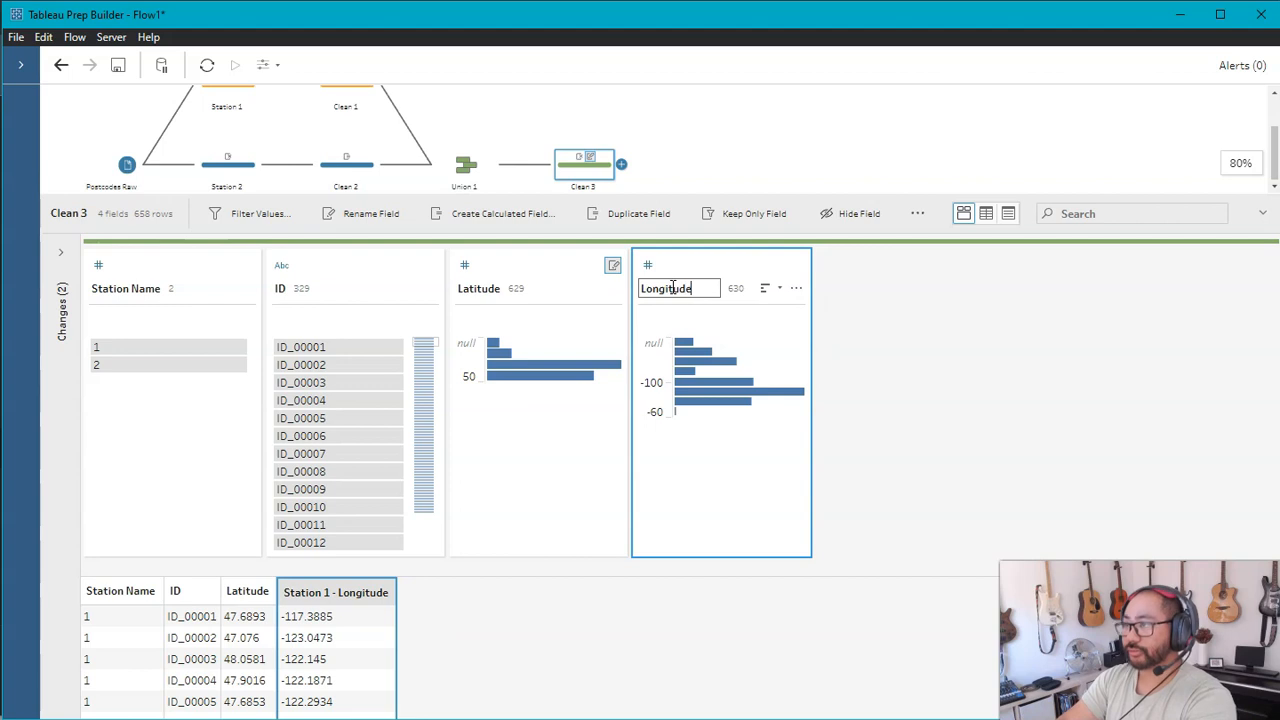
key("Return")
left_click(779, 190)
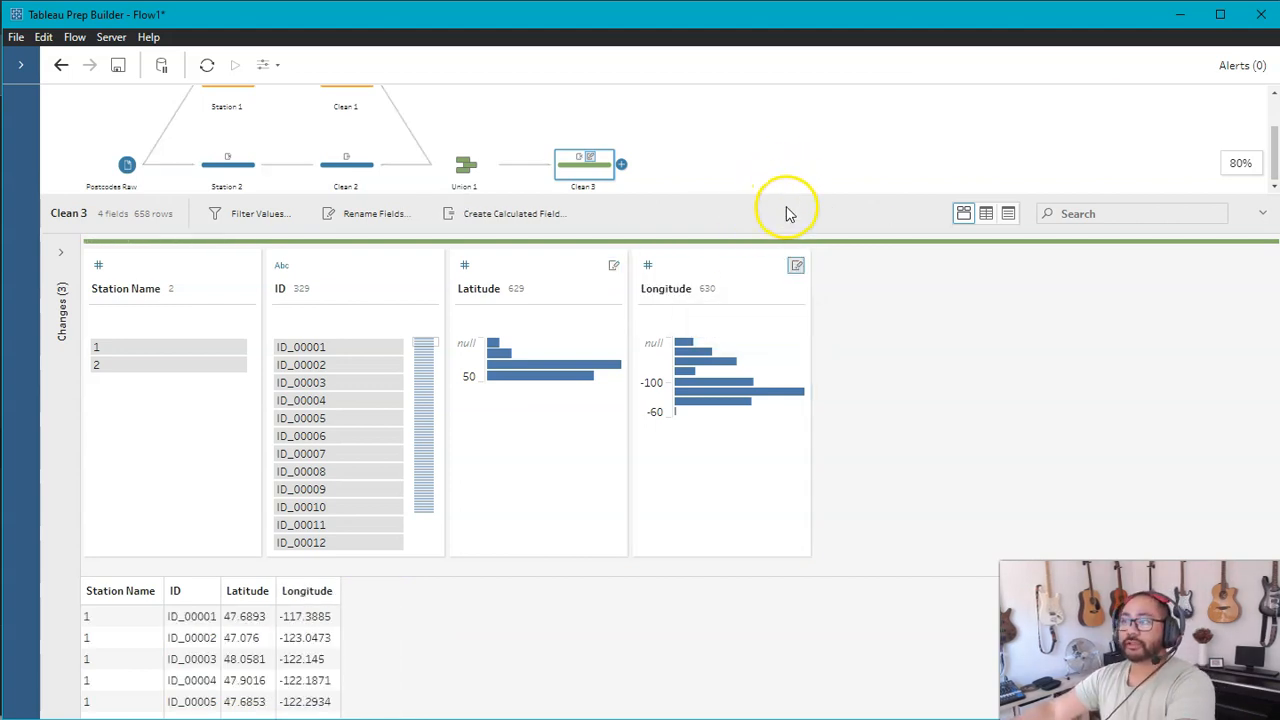
Step: Add an output step after Clean 3 and view its available output types, keeping Tableau Data Extract (.hyper)
left_click_drag(786, 193, 774, 275)
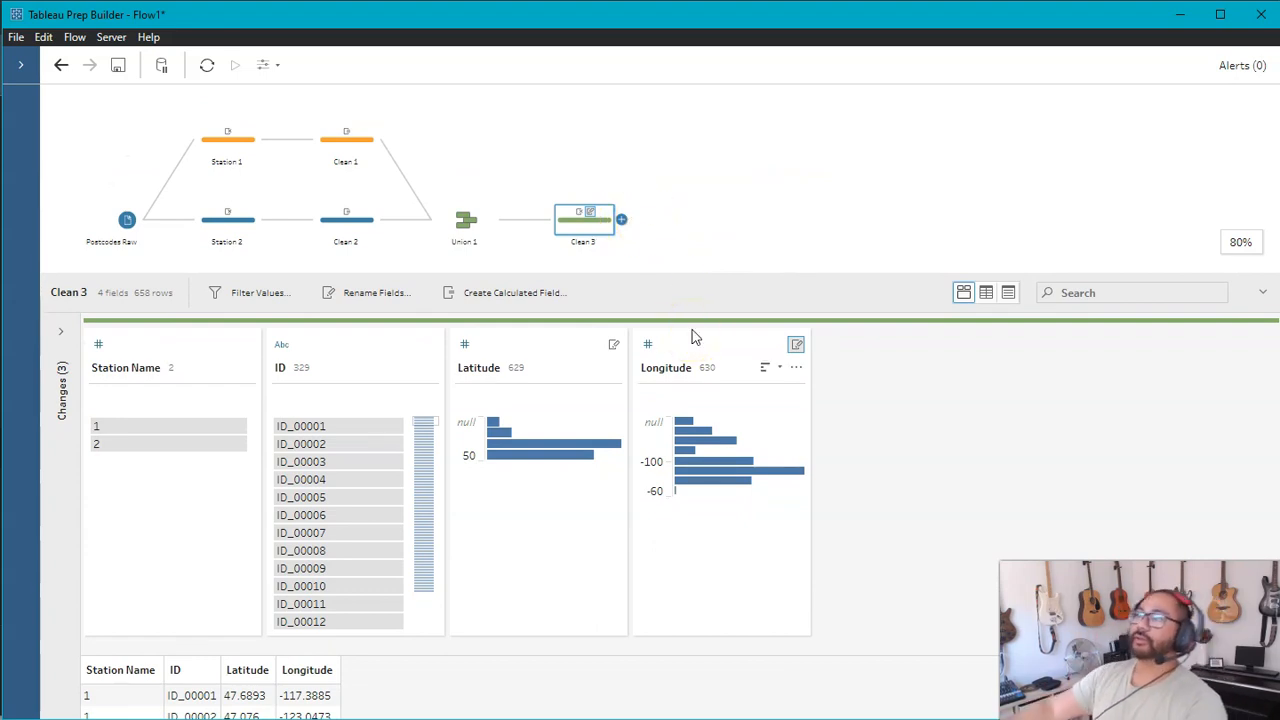
left_click(621, 219)
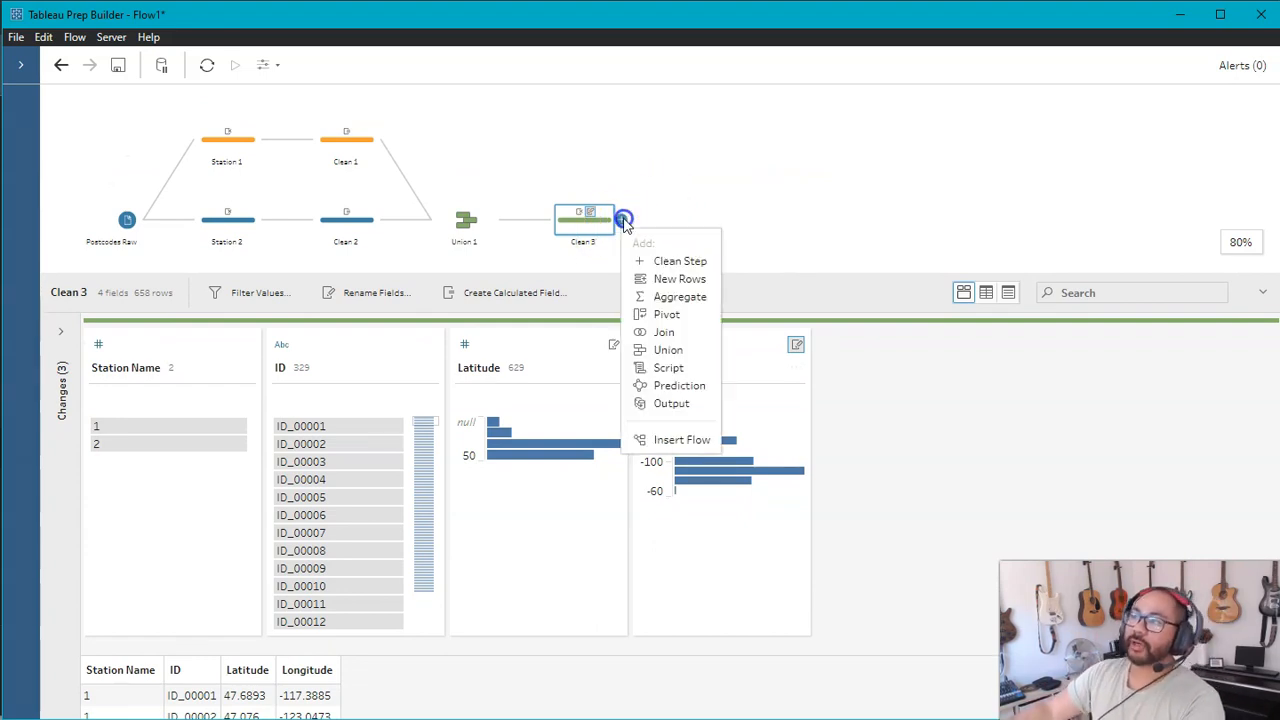
left_click(700, 410)
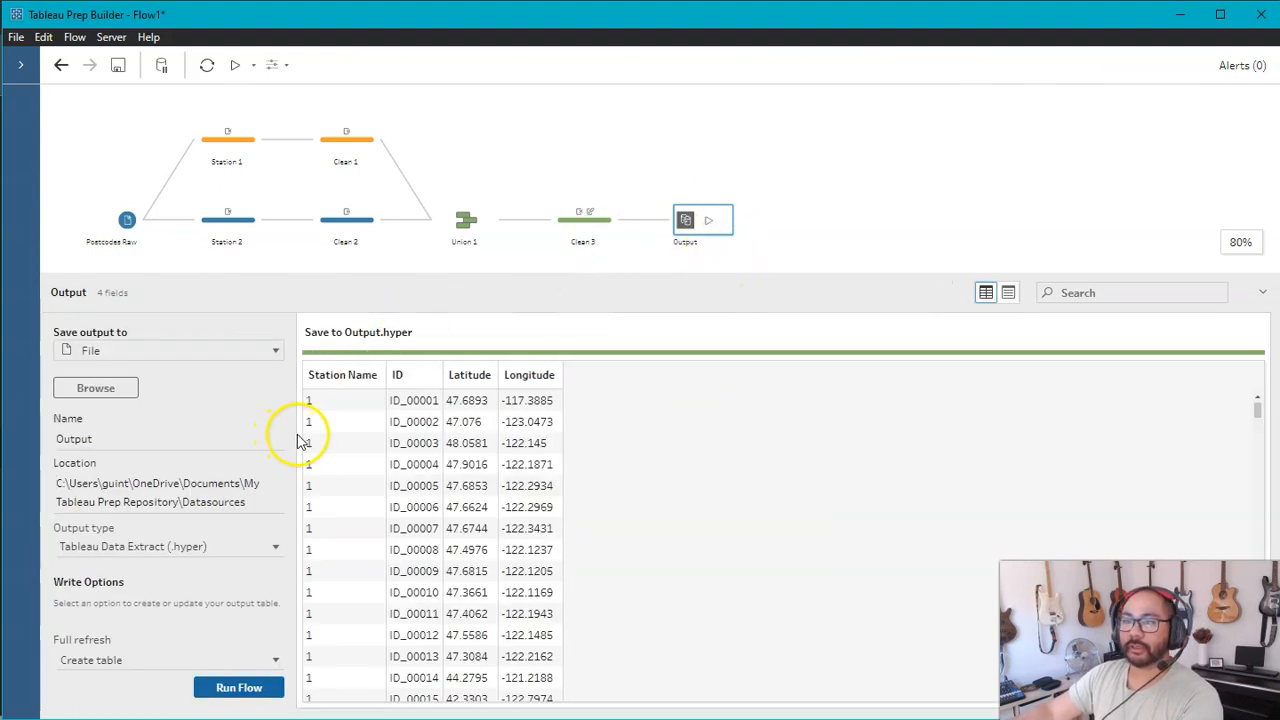
left_click_drag(294, 434, 338, 434)
left_click(317, 546)
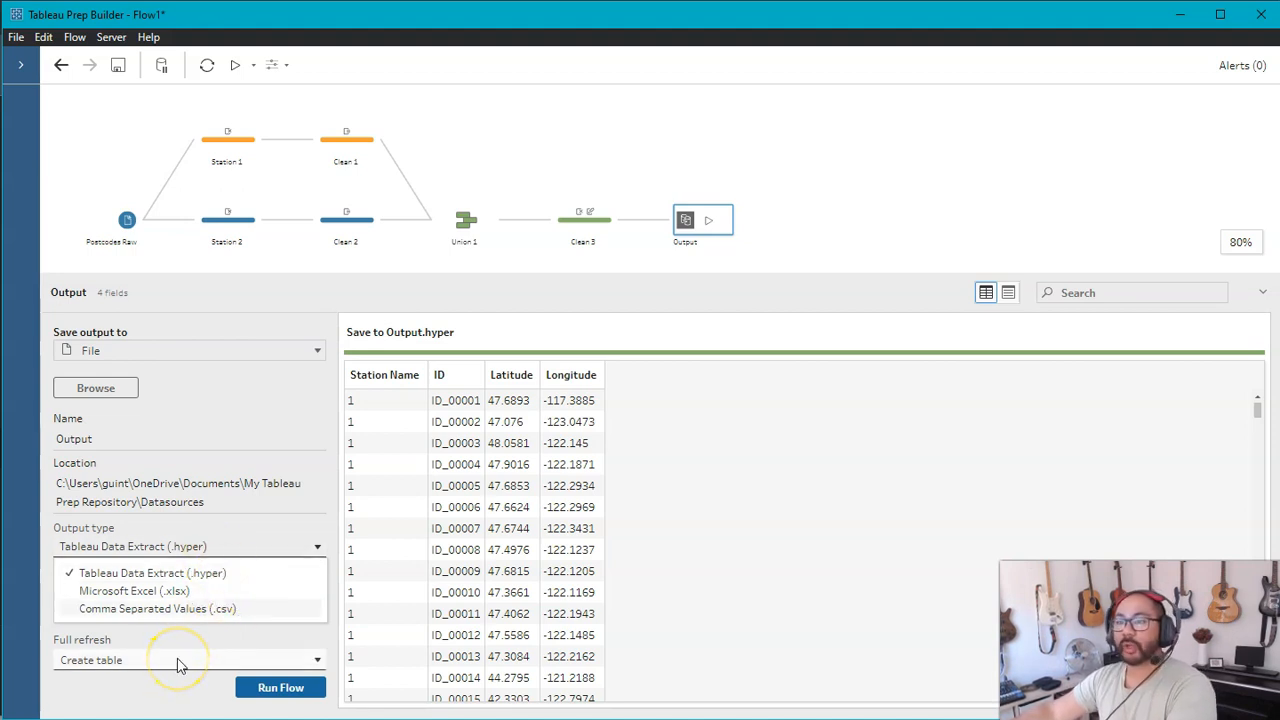
left_click(118, 440)
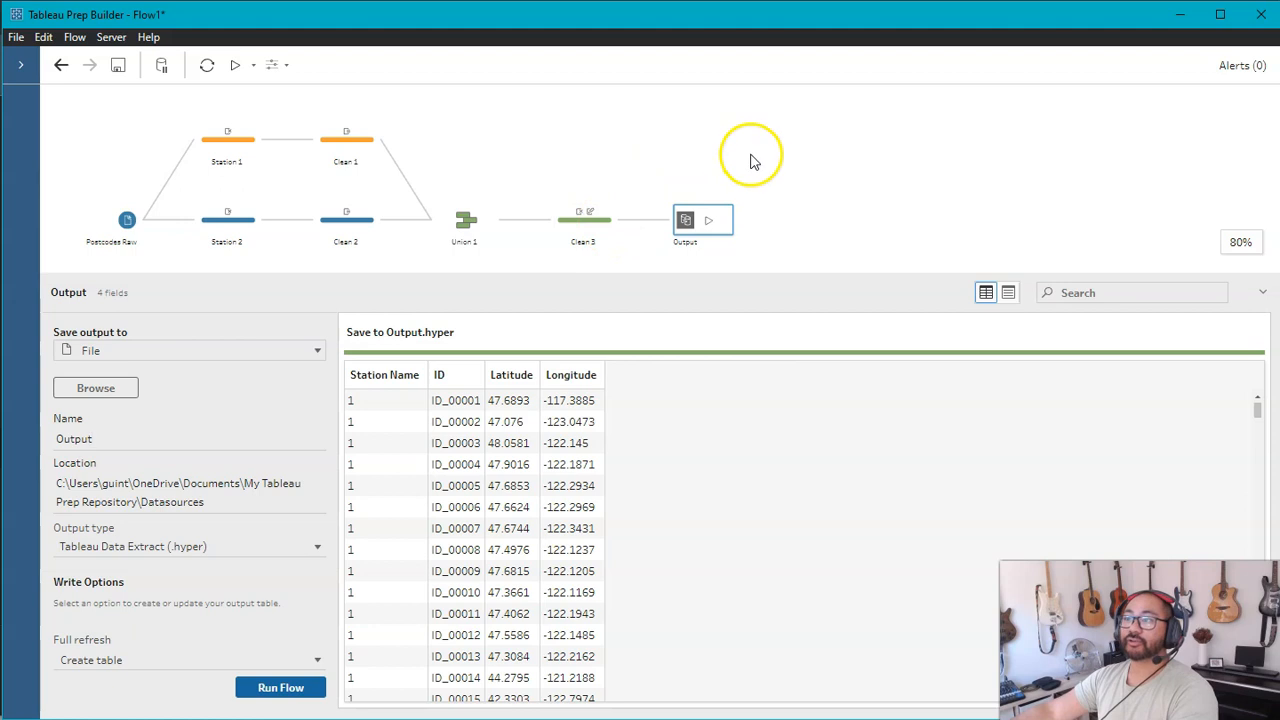
Step: Preview the output of the Clean 3 step in Tableau Desktop and switch to the new workbook
left_click(586, 229)
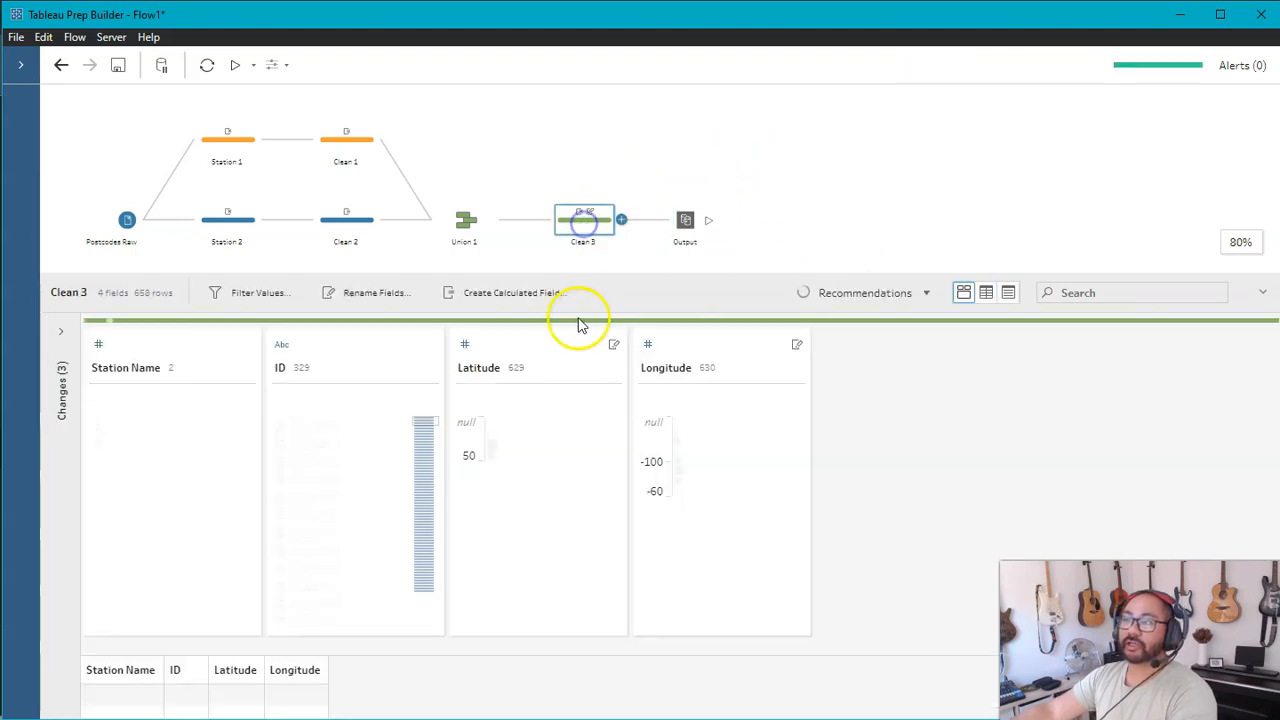
right_click(584, 228)
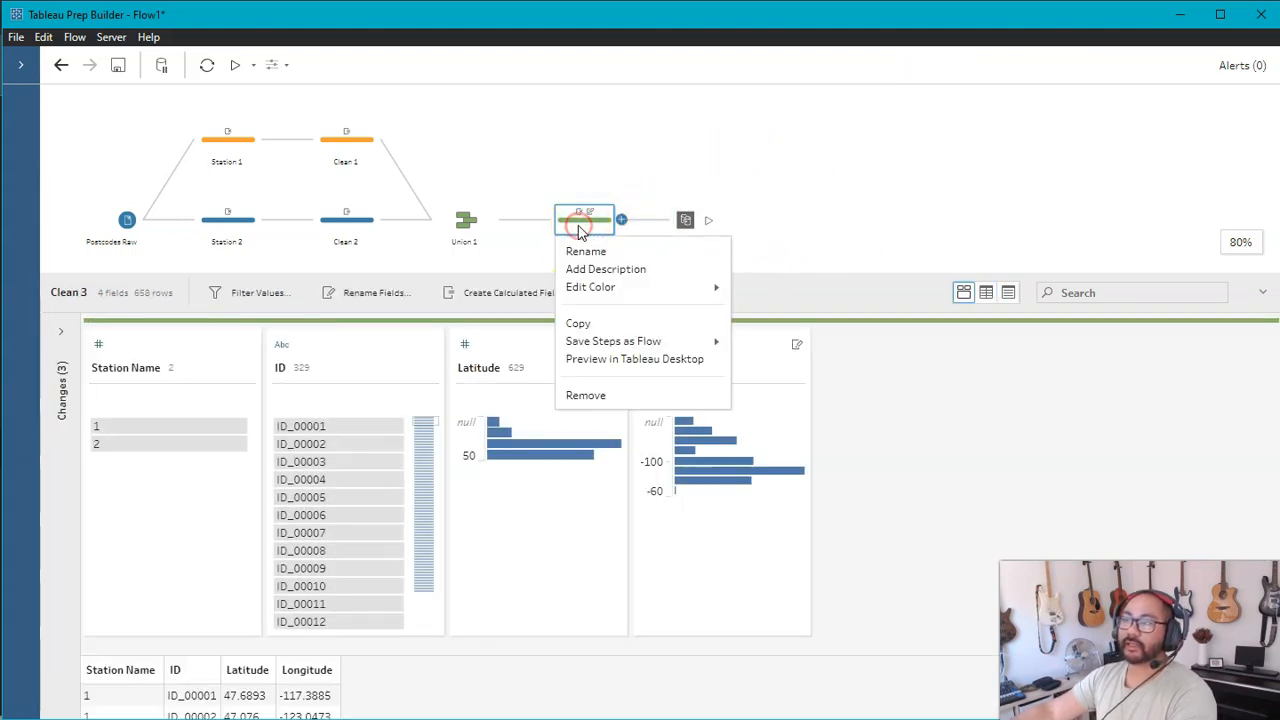
left_click(625, 360)
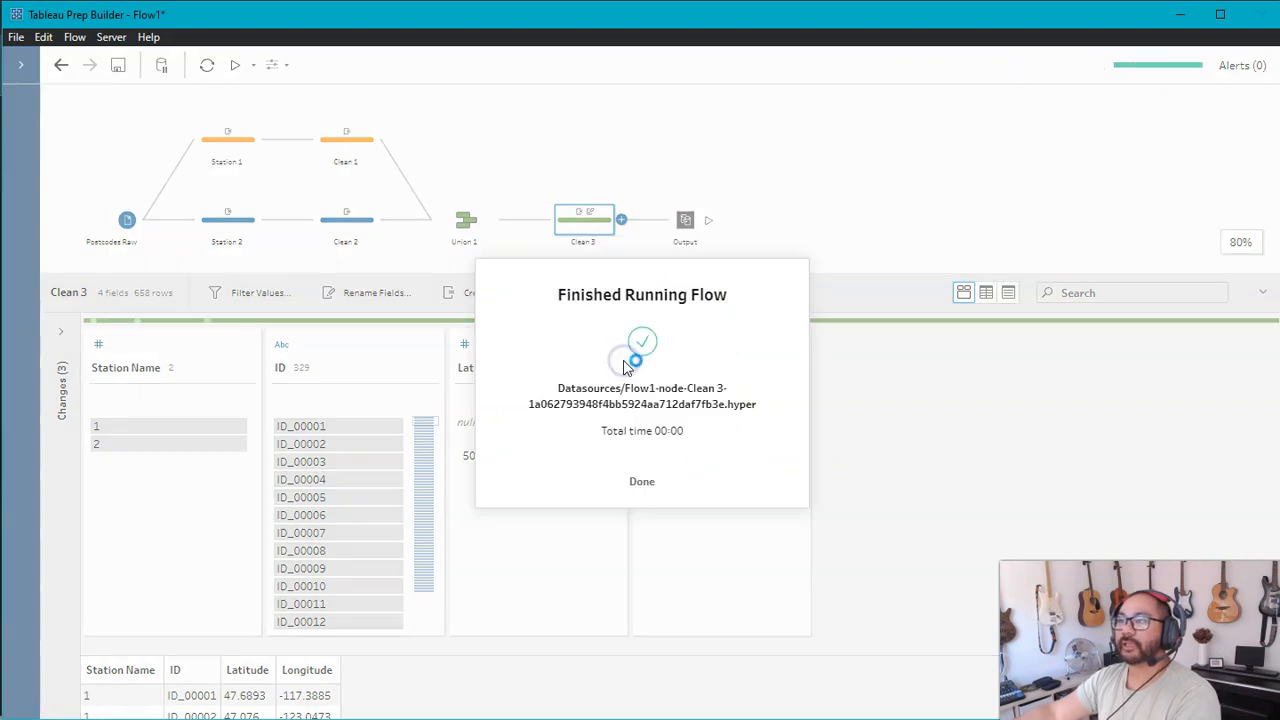
left_click(641, 481)
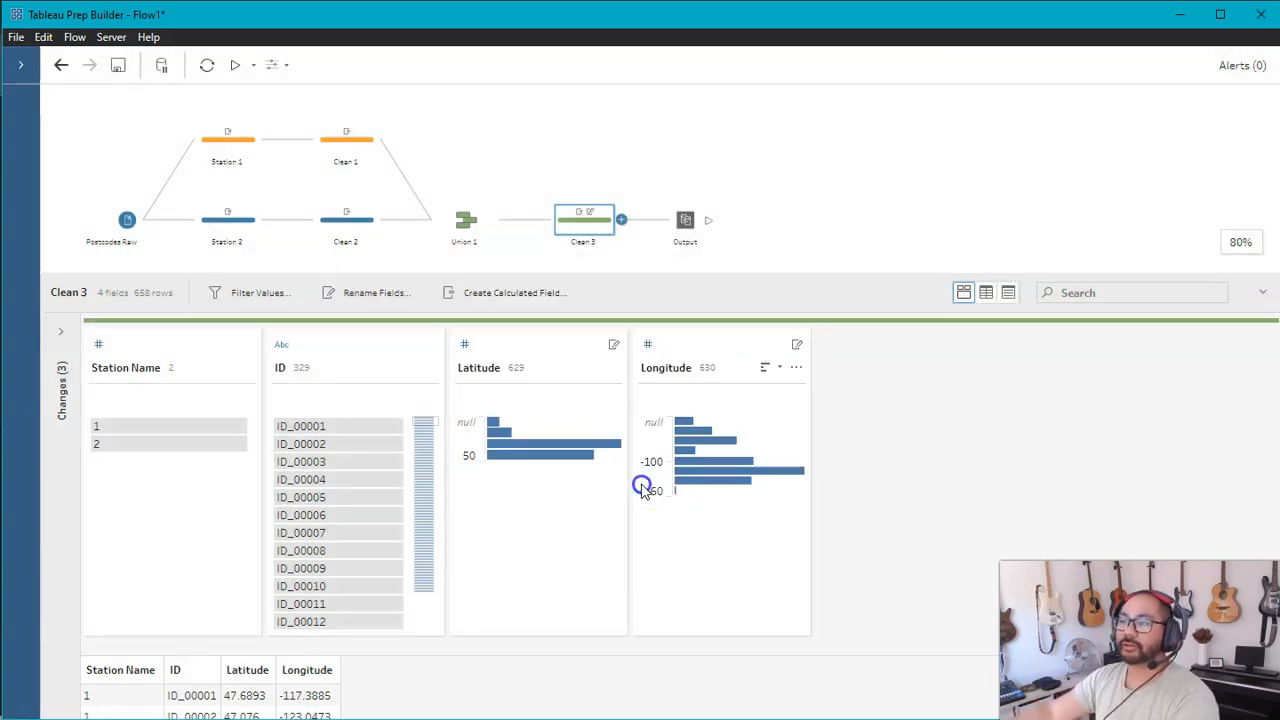
left_click(345, 718)
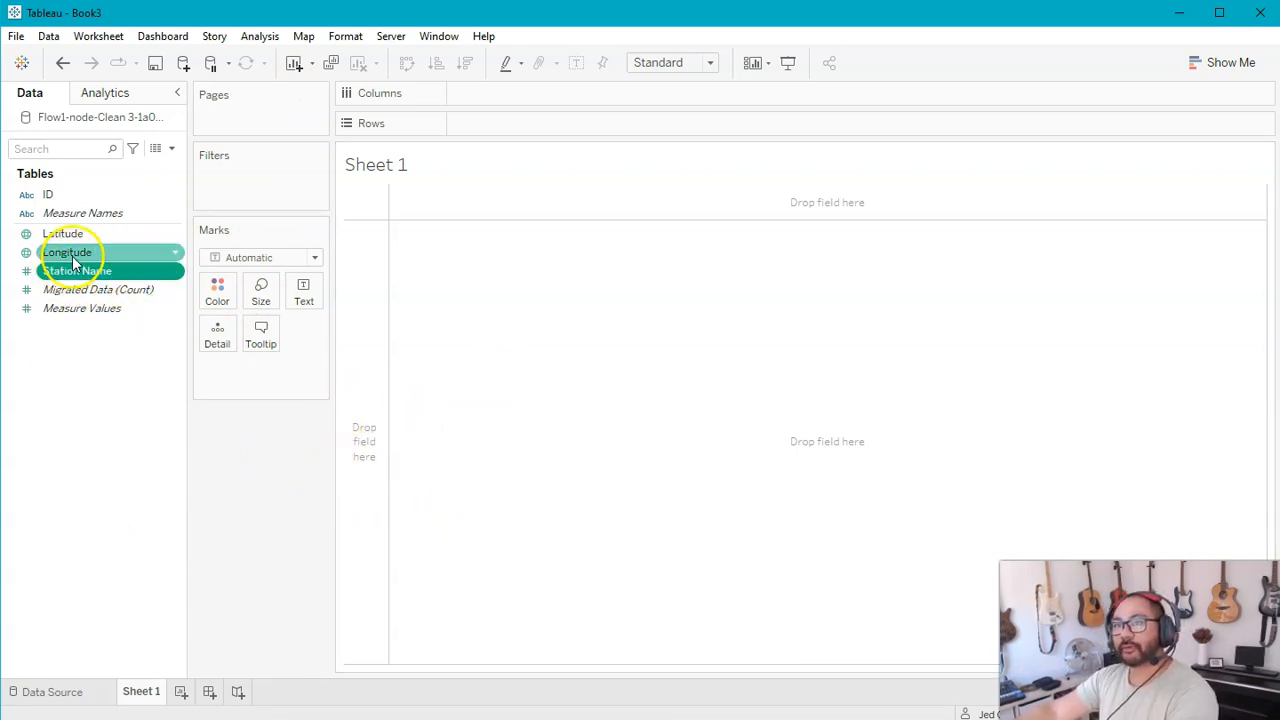
Step: Convert Station Name to a dimension, and place Latitude on rows and Longitude on columns
left_click_drag(59, 277, 71, 213)
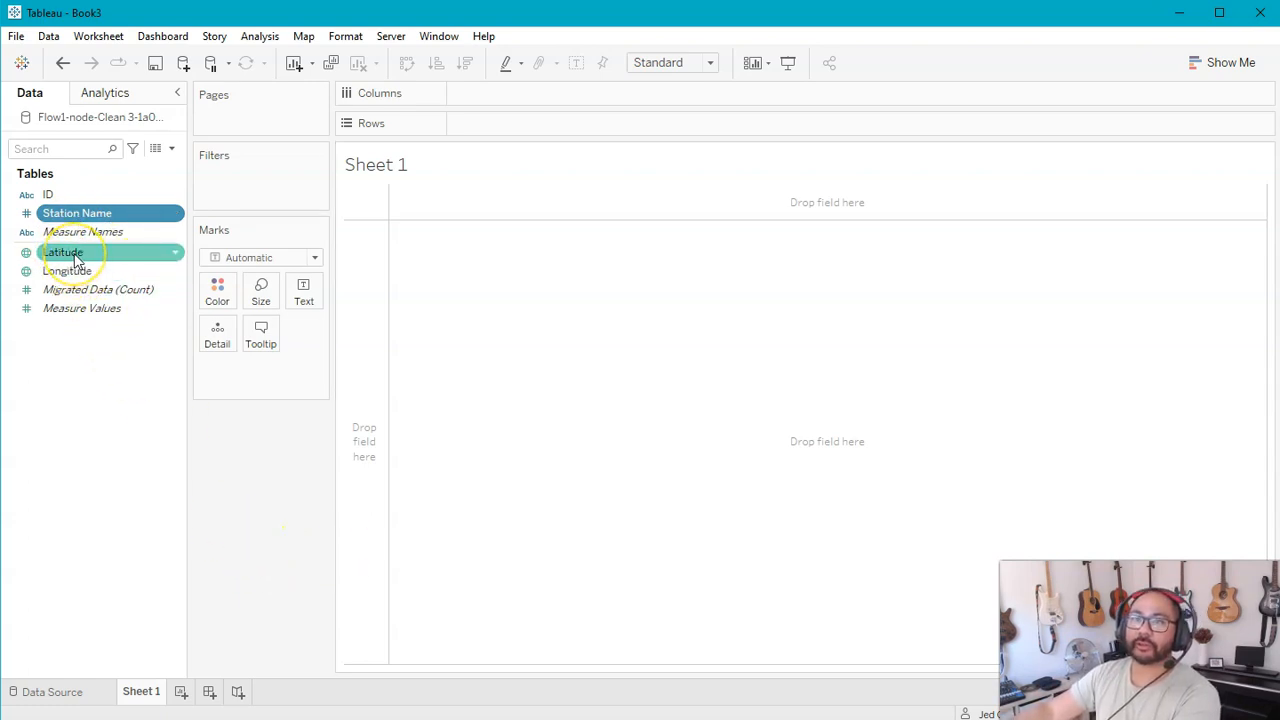
double_click(75, 258)
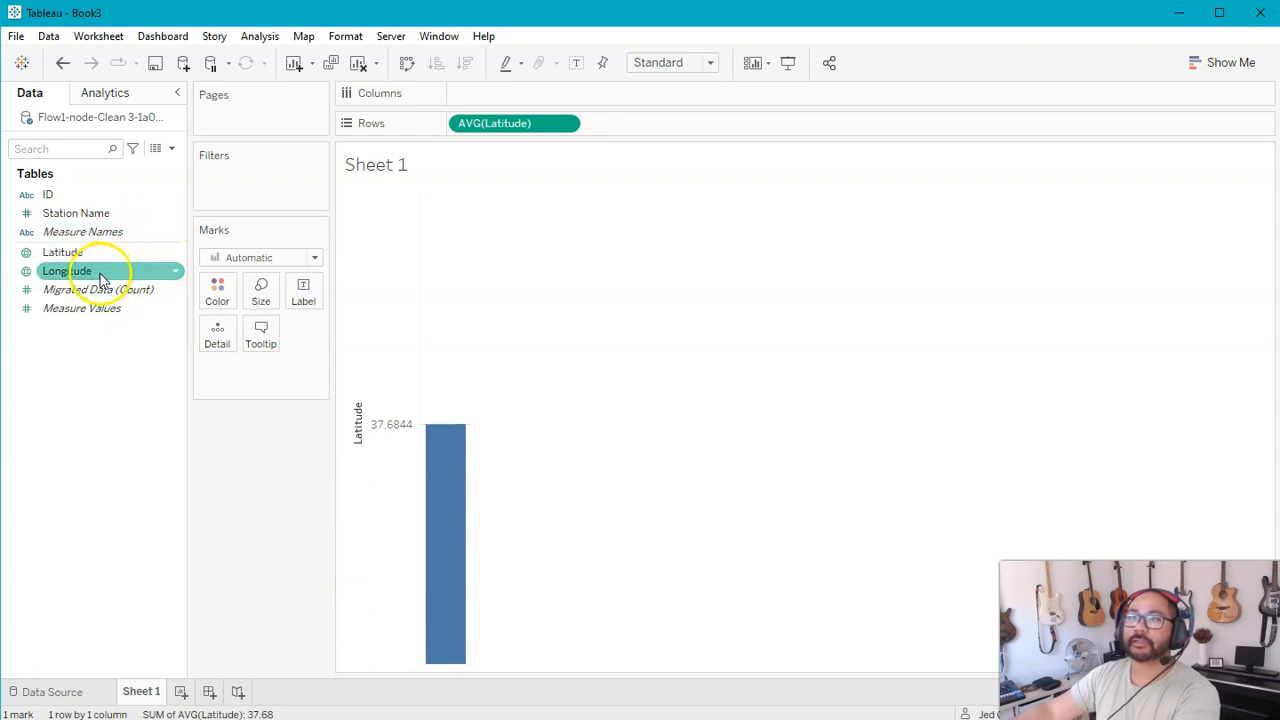
double_click(70, 271)
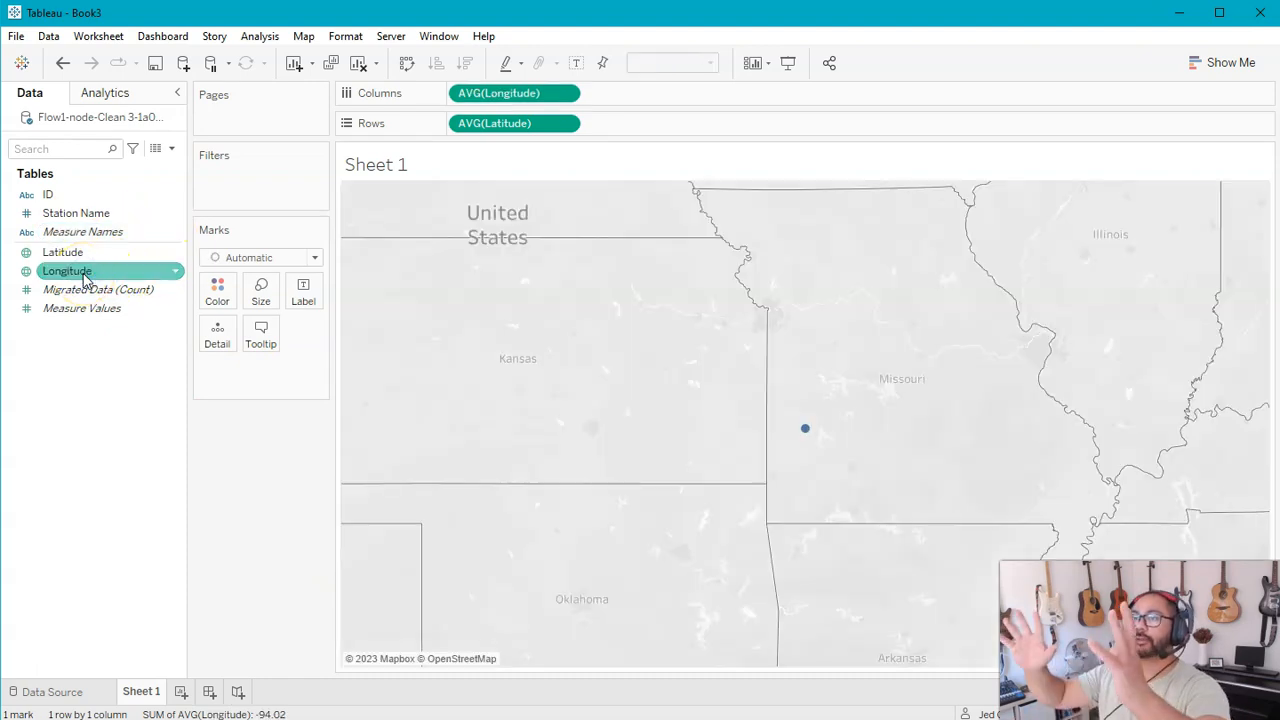
Step: Change Longitude and Latitude from averages to dimensions so every coordinate is plotted on the map
right_click(492, 93)
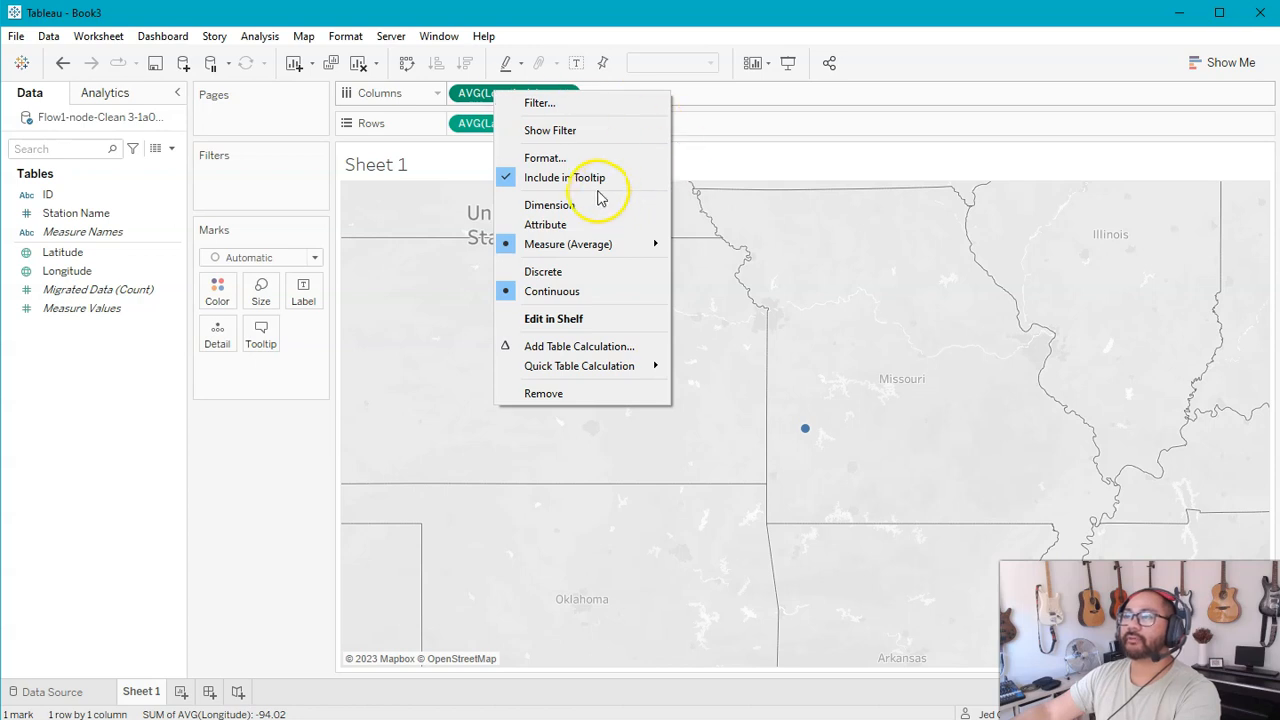
left_click(580, 210)
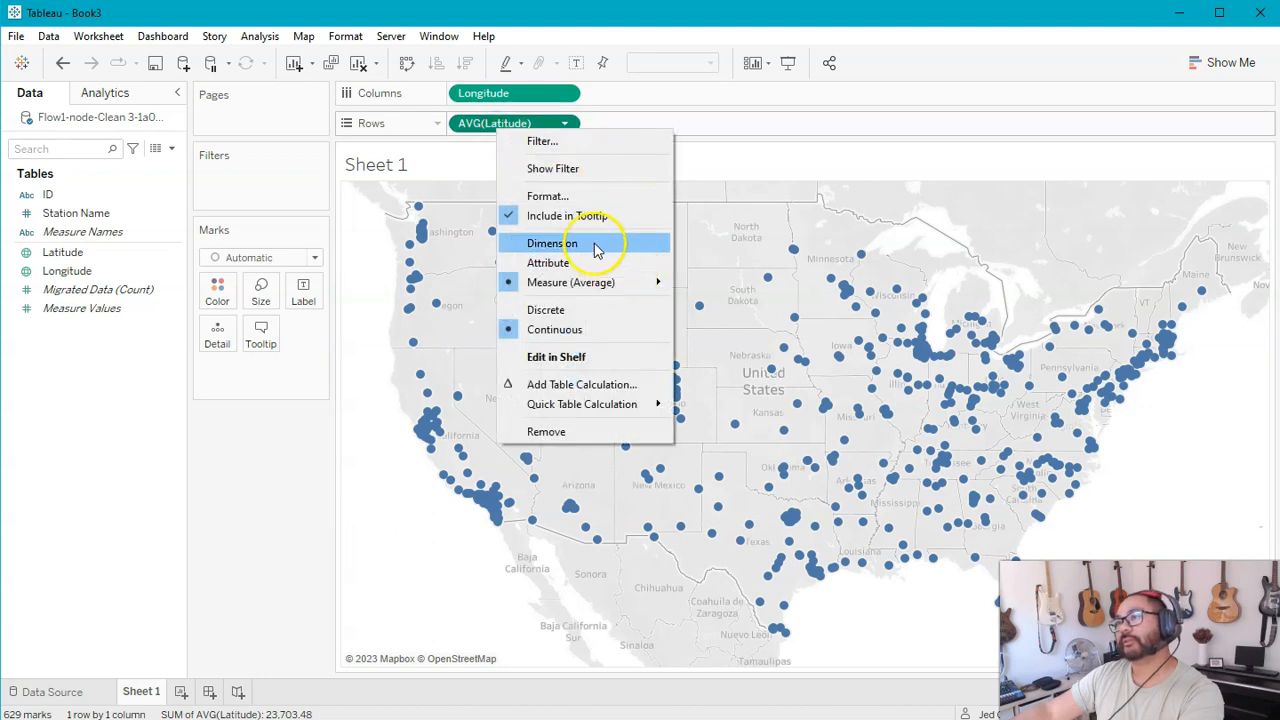
left_click(545, 243)
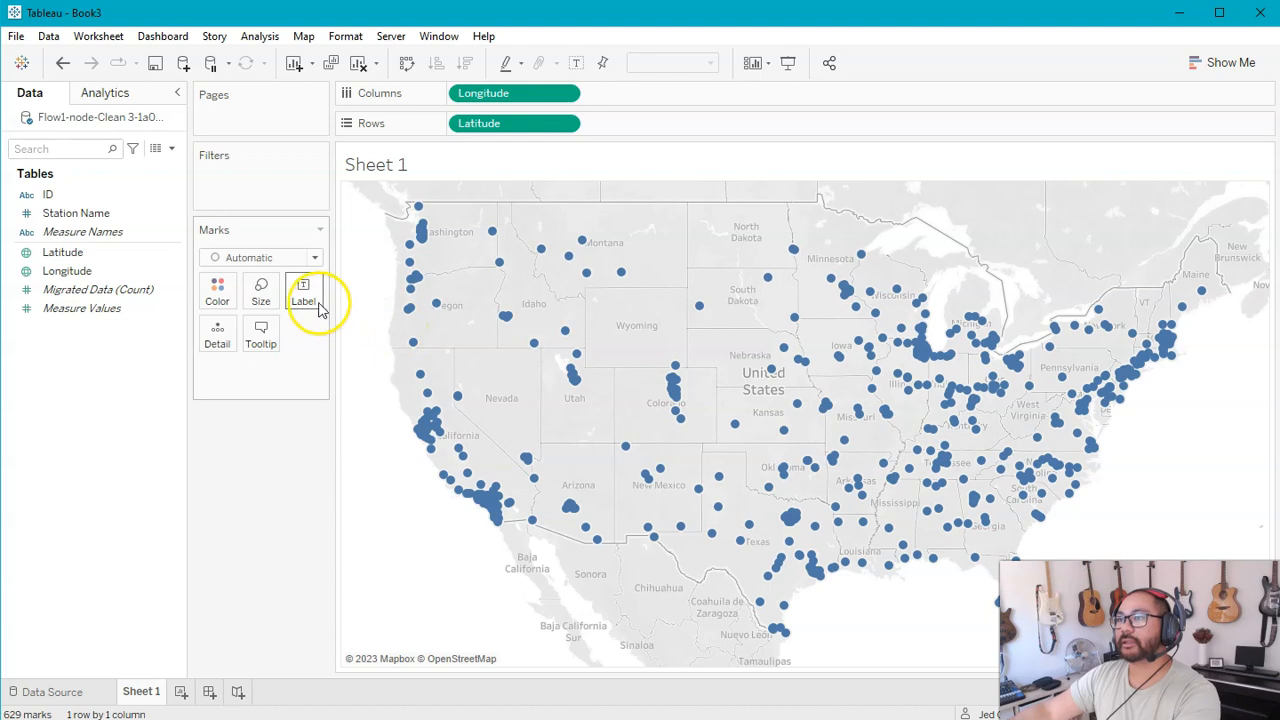
Step: Filter the map by ID to only ID_00001, ID_00004 and ID_00007
left_click_drag(42, 195, 250, 188)
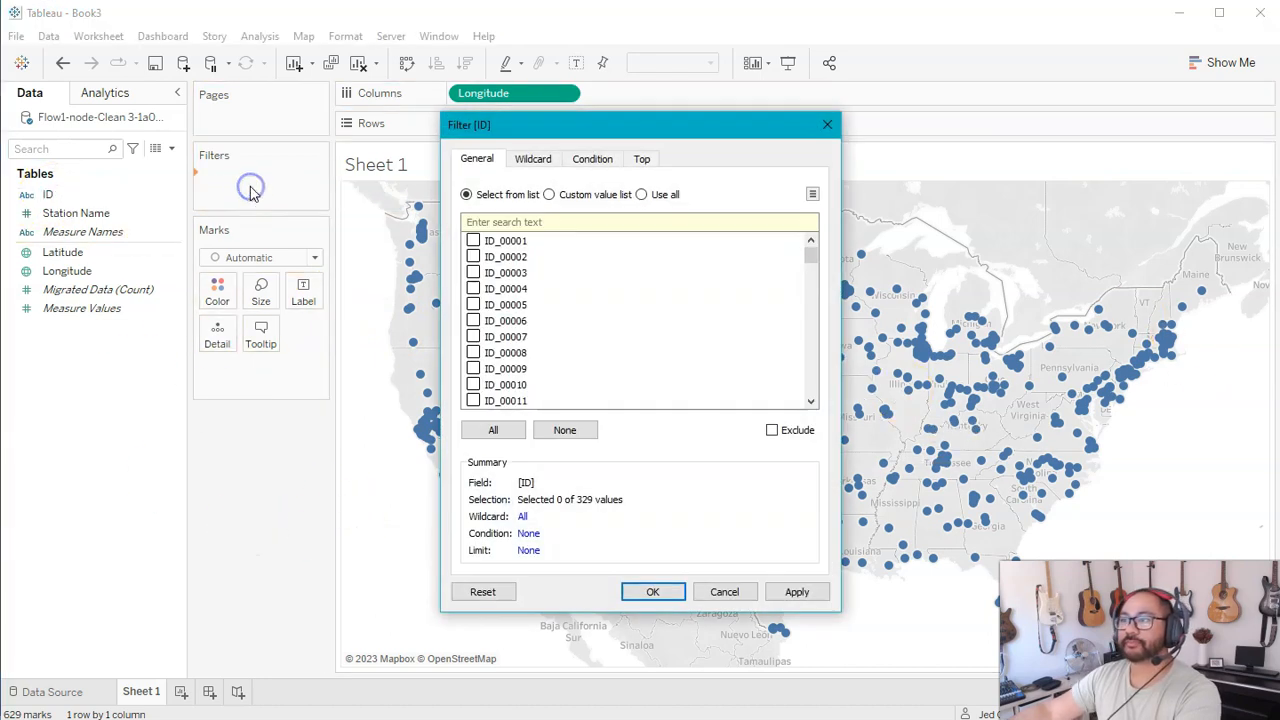
left_click(473, 240)
left_click(473, 288)
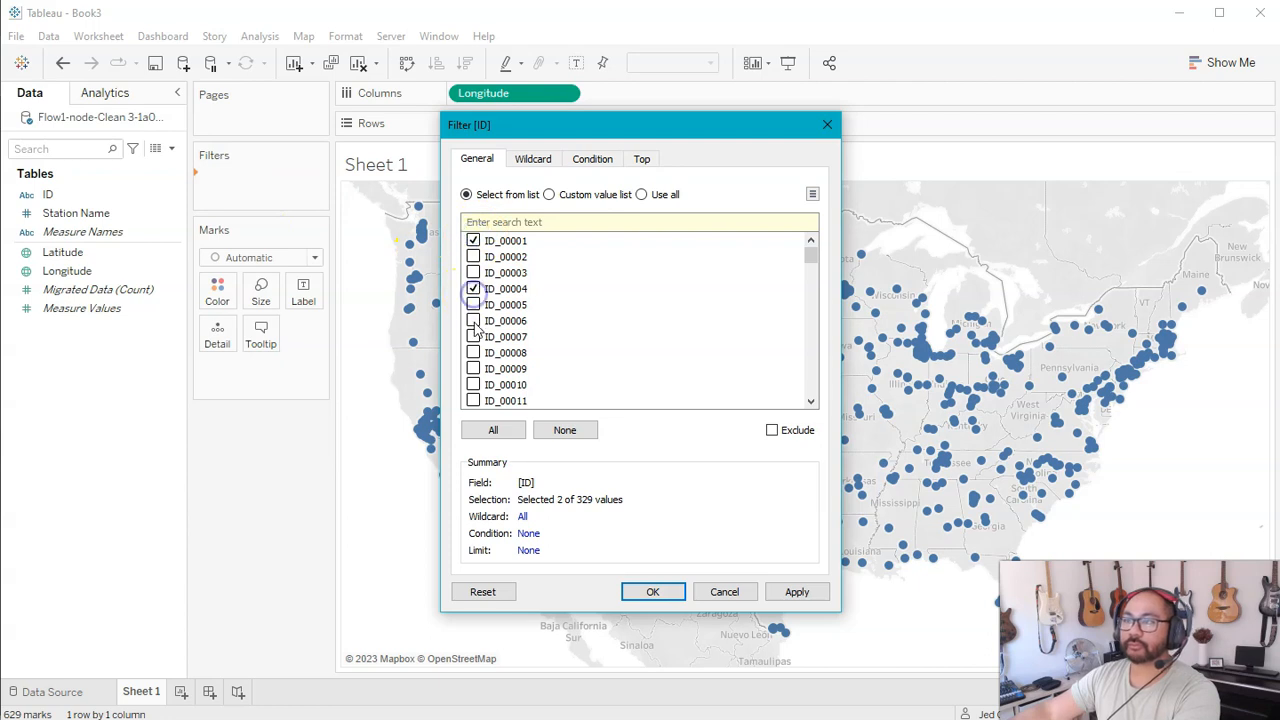
left_click(655, 592)
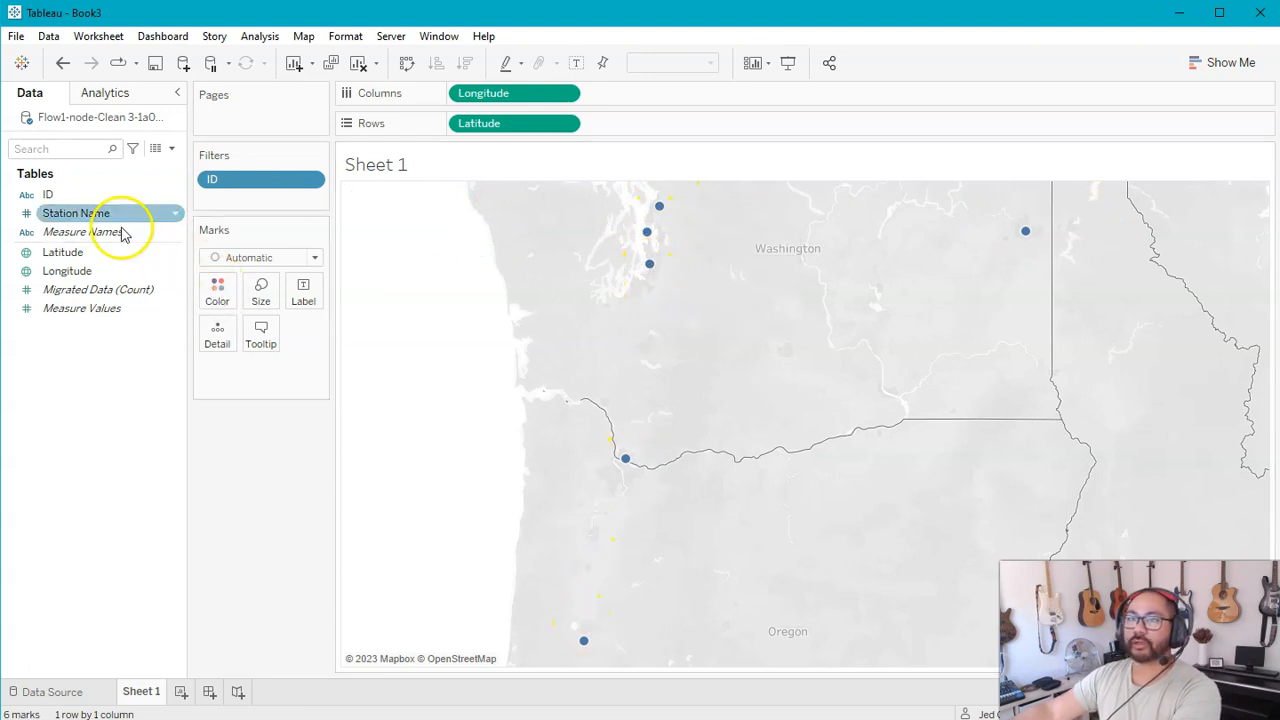
Step: Label the map points with their ID and compare the two ID_00001 points
left_click_drag(45, 194, 306, 292)
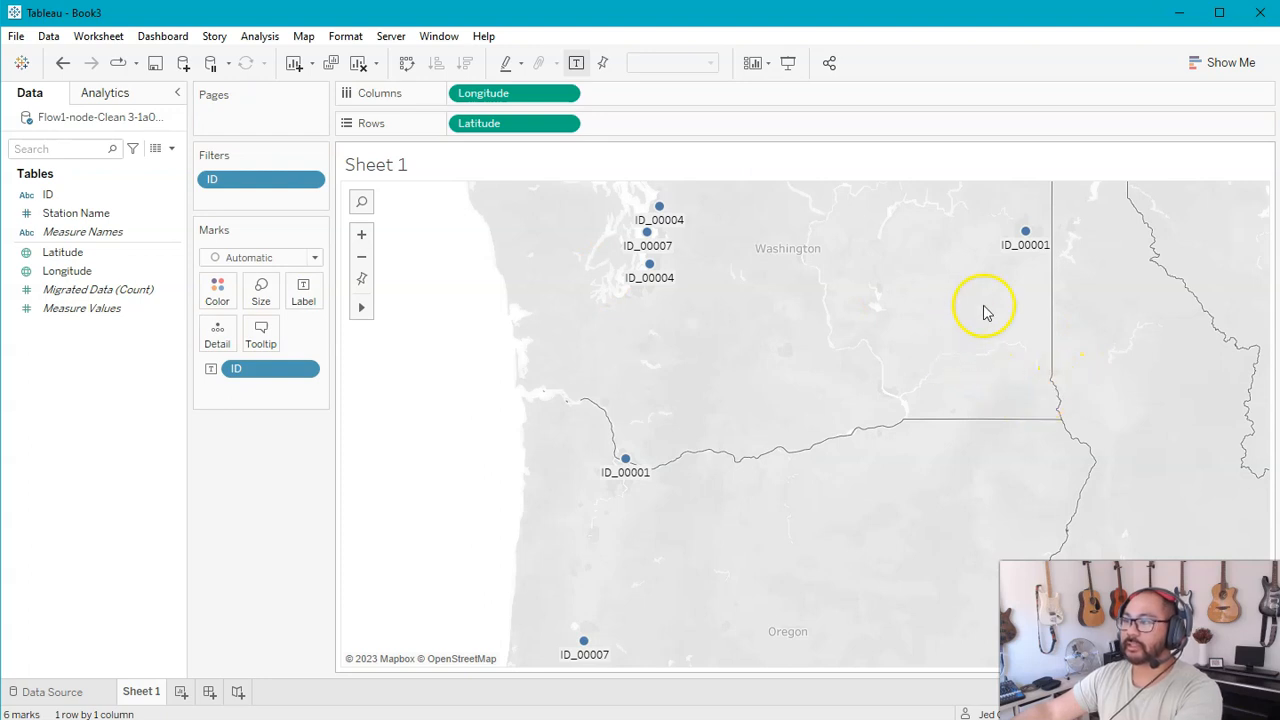
left_click(1024, 233)
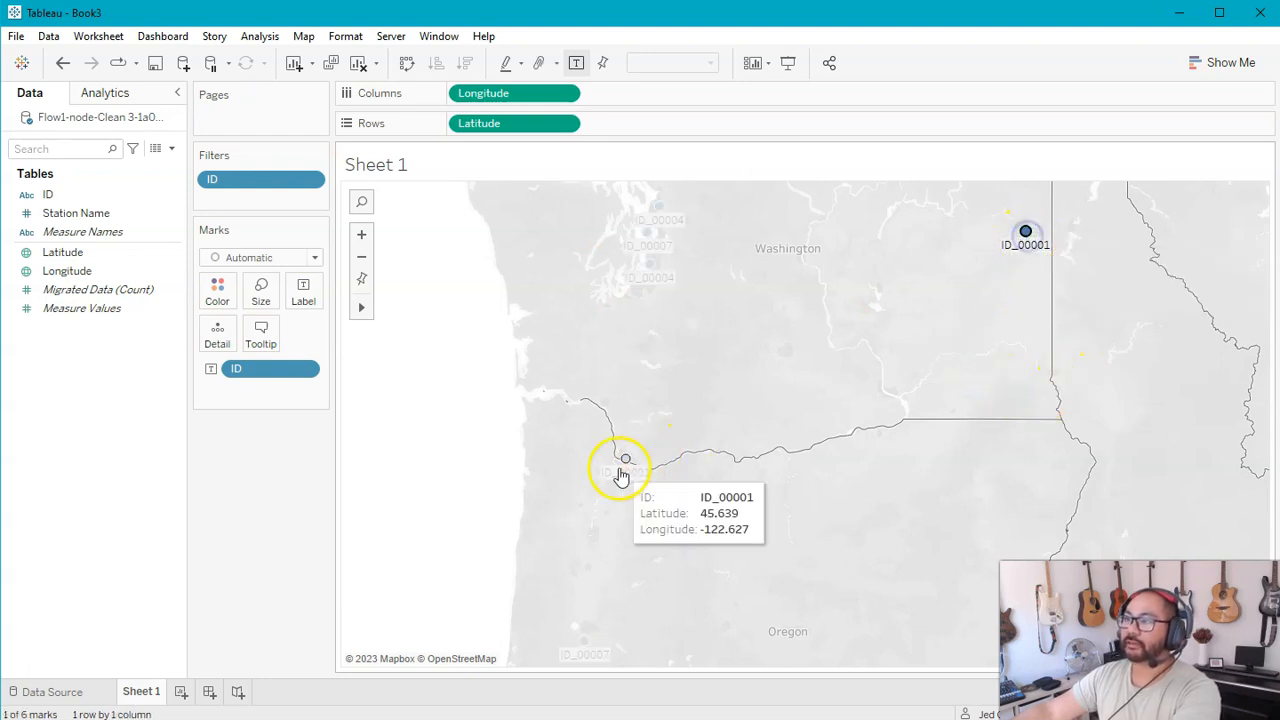
left_click(877, 355)
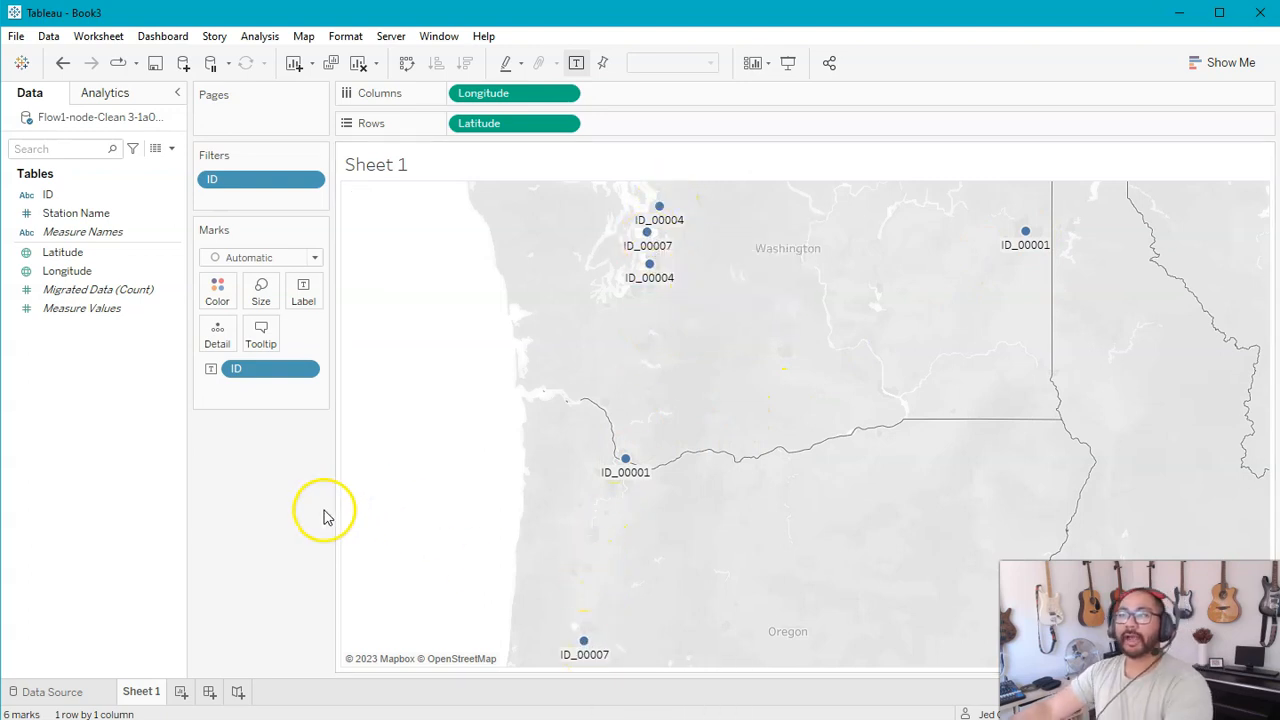
Step: Change the mark type to Line and inspect the endpoints of the ID_00001 and ID_00007 lines
left_click(251, 262)
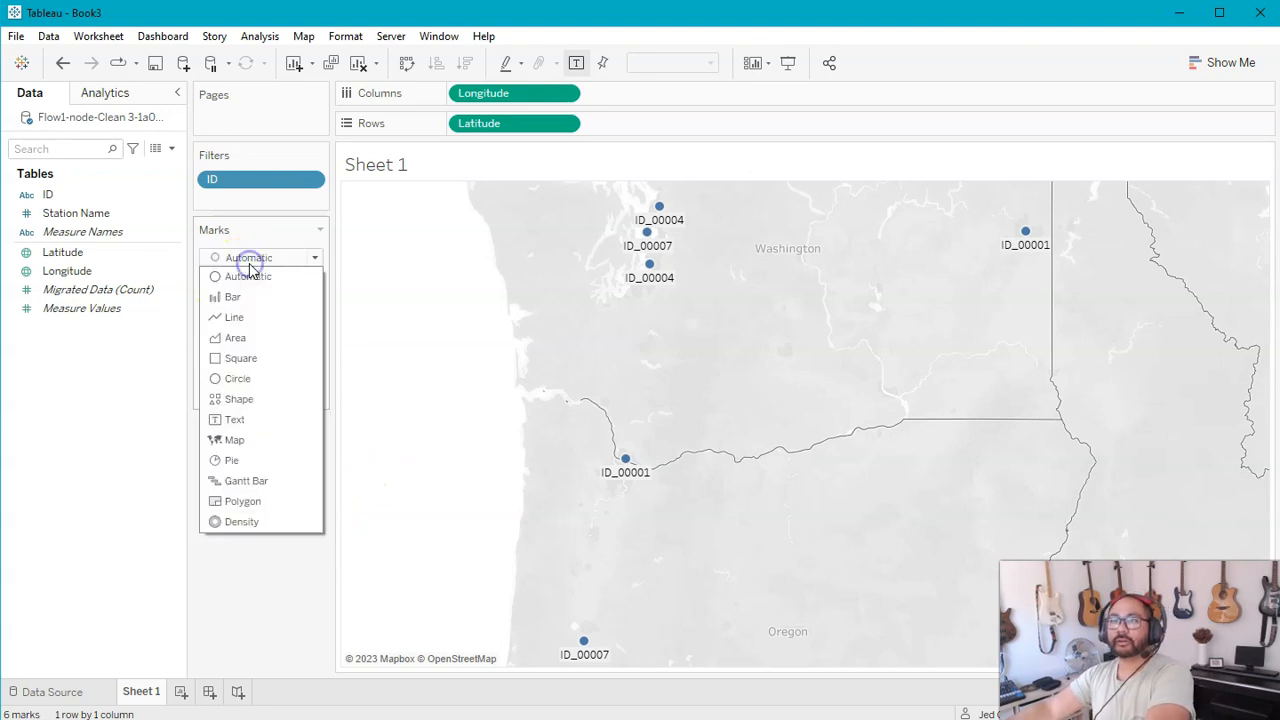
left_click(224, 318)
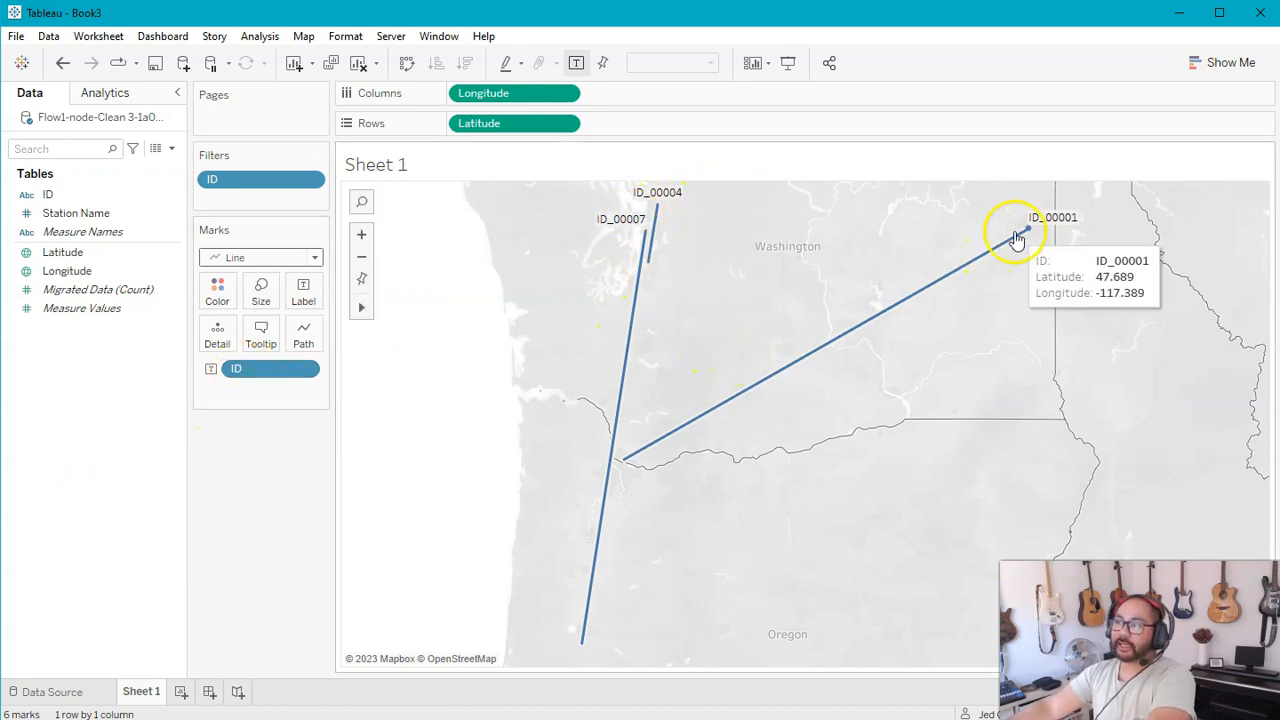
mouse_move(637, 233)
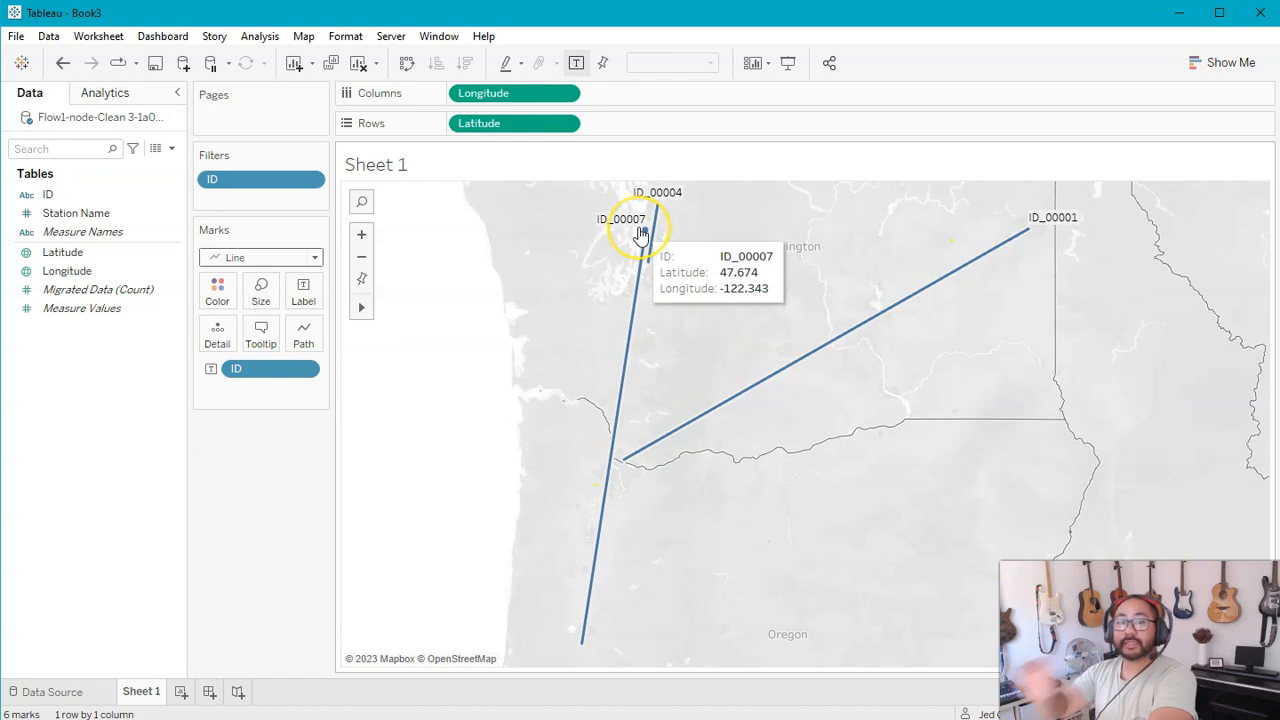
Step: Remove the ID labels, and try colouring the lines by ID before taking the colour off again
left_click_drag(271, 368, 256, 452)
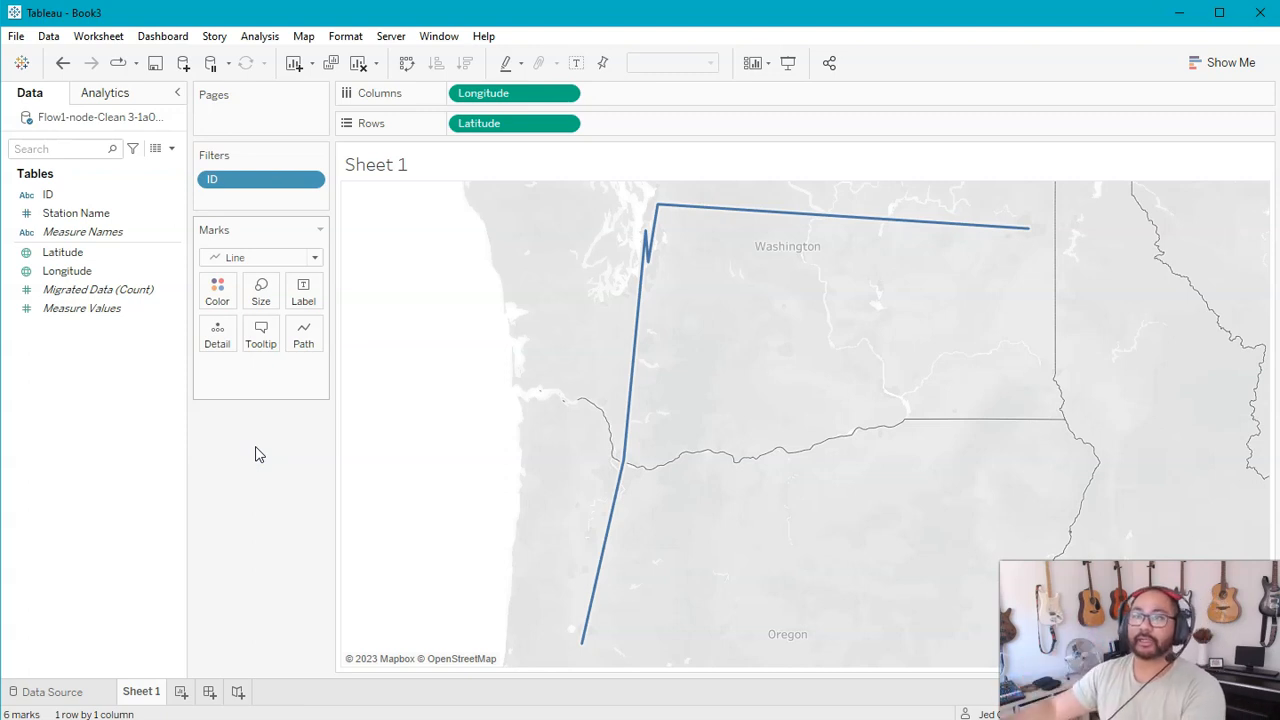
left_click_drag(52, 194, 215, 293)
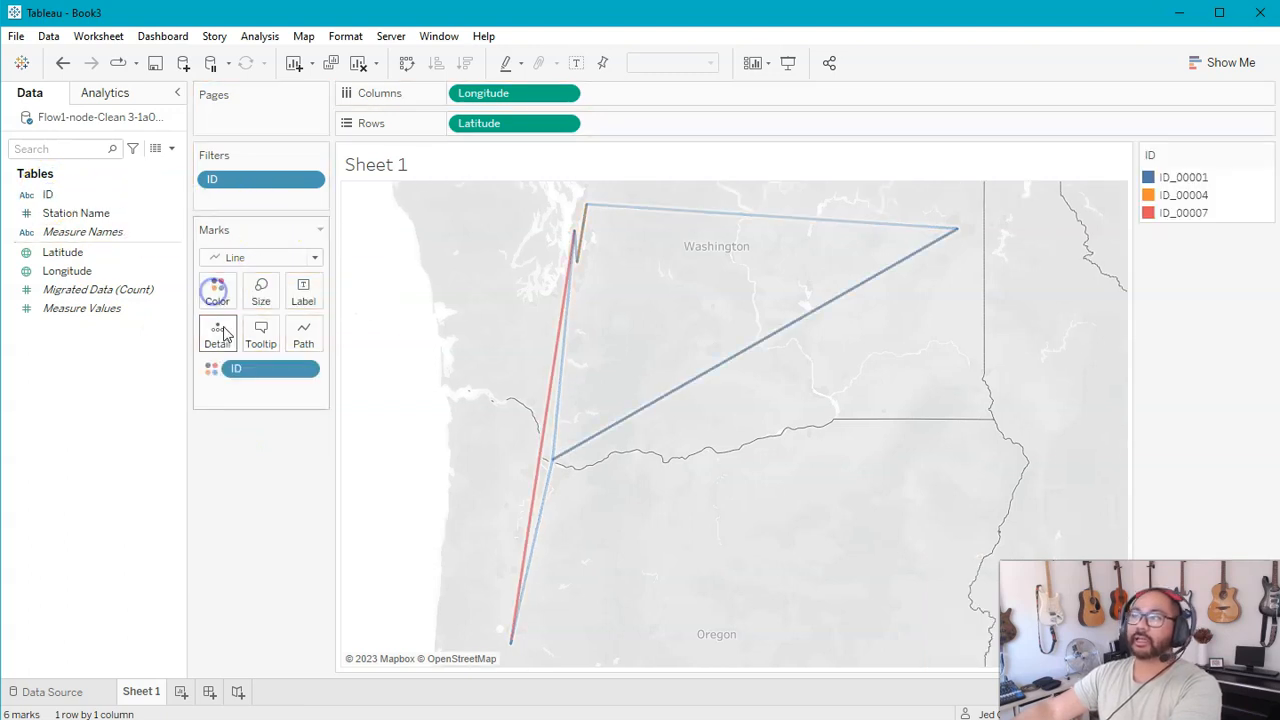
left_click_drag(251, 377, 243, 488)
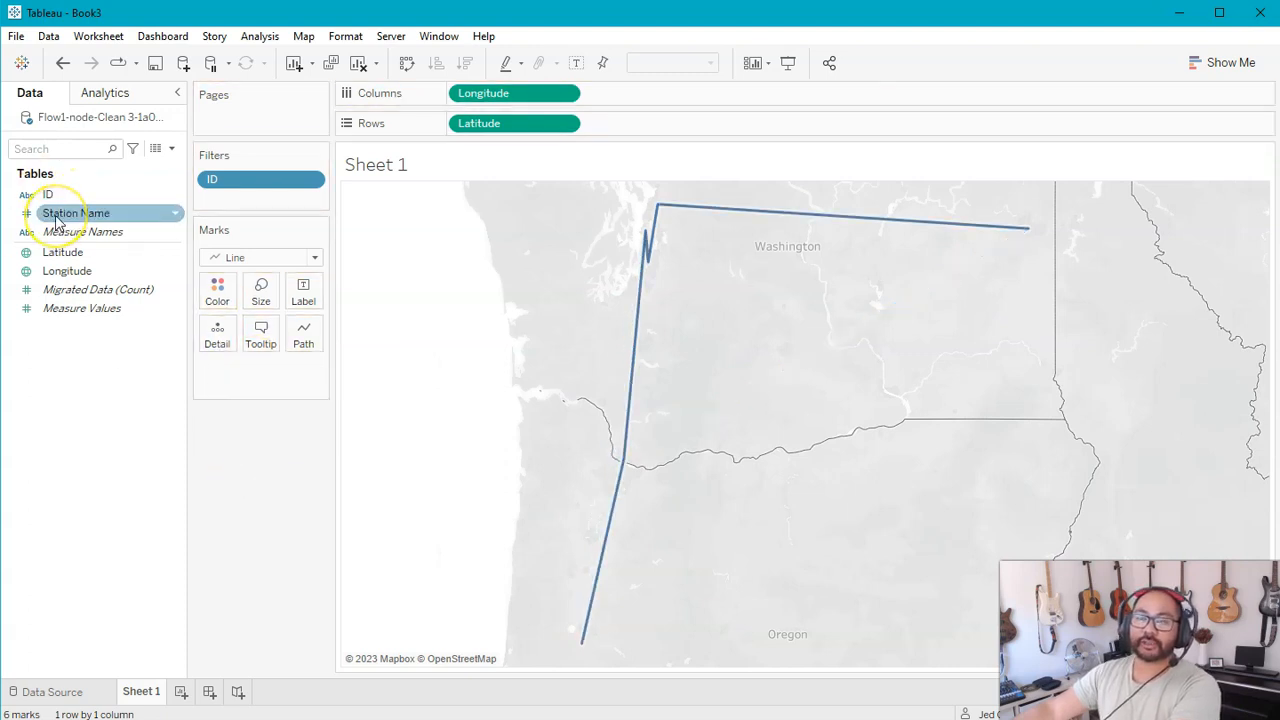
Step: Try Station Name as the line detail, undo it, and use ID as the detail instead to check the separate lines
left_click_drag(58, 222, 217, 340)
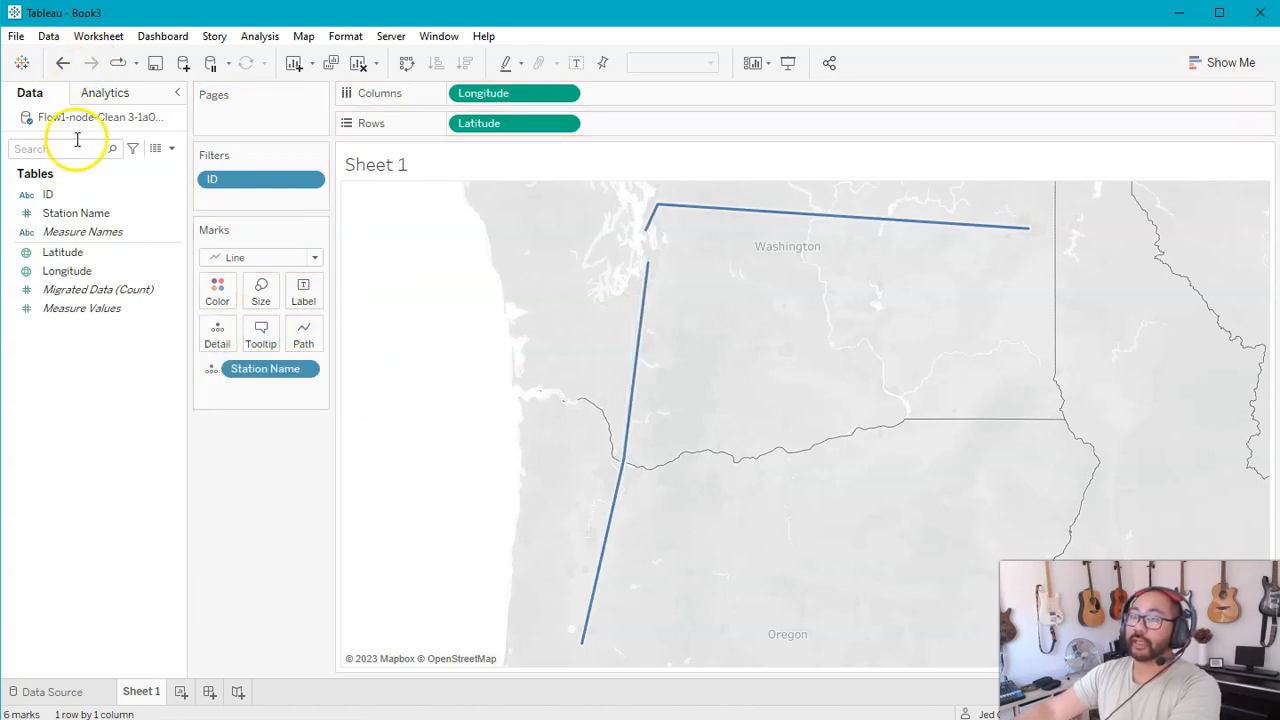
left_click(62, 62)
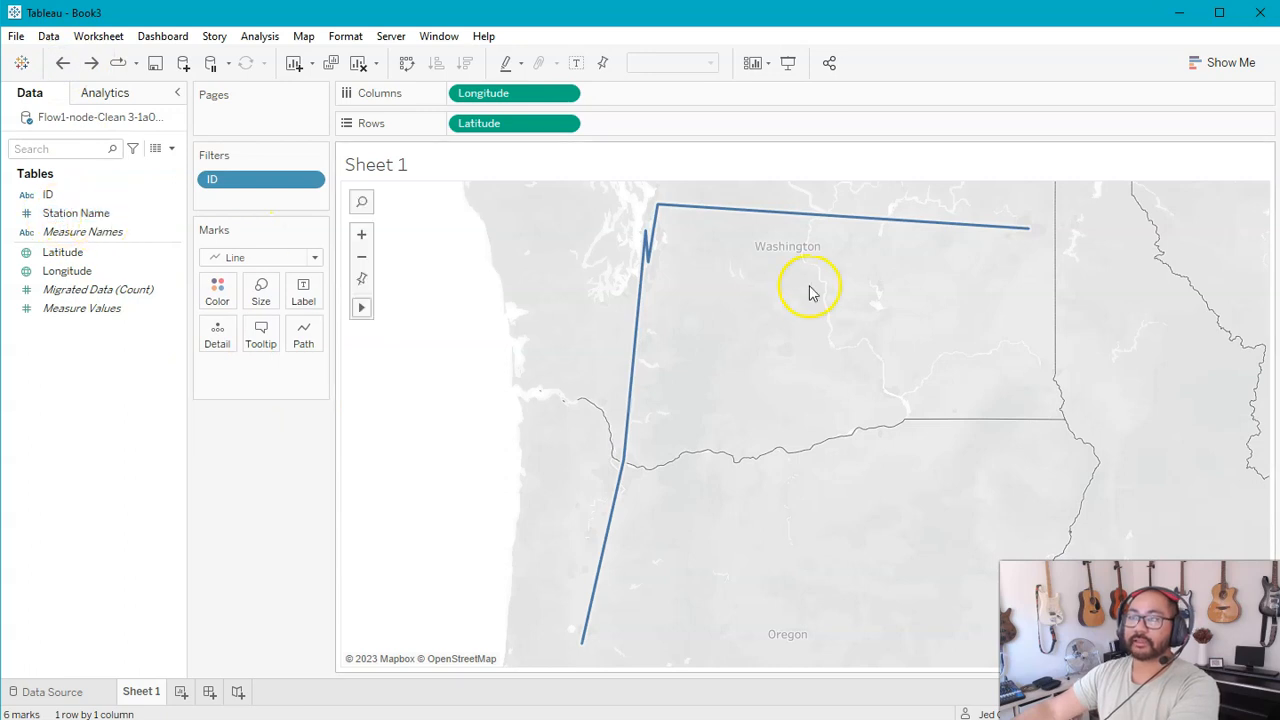
left_click_drag(47, 194, 214, 338)
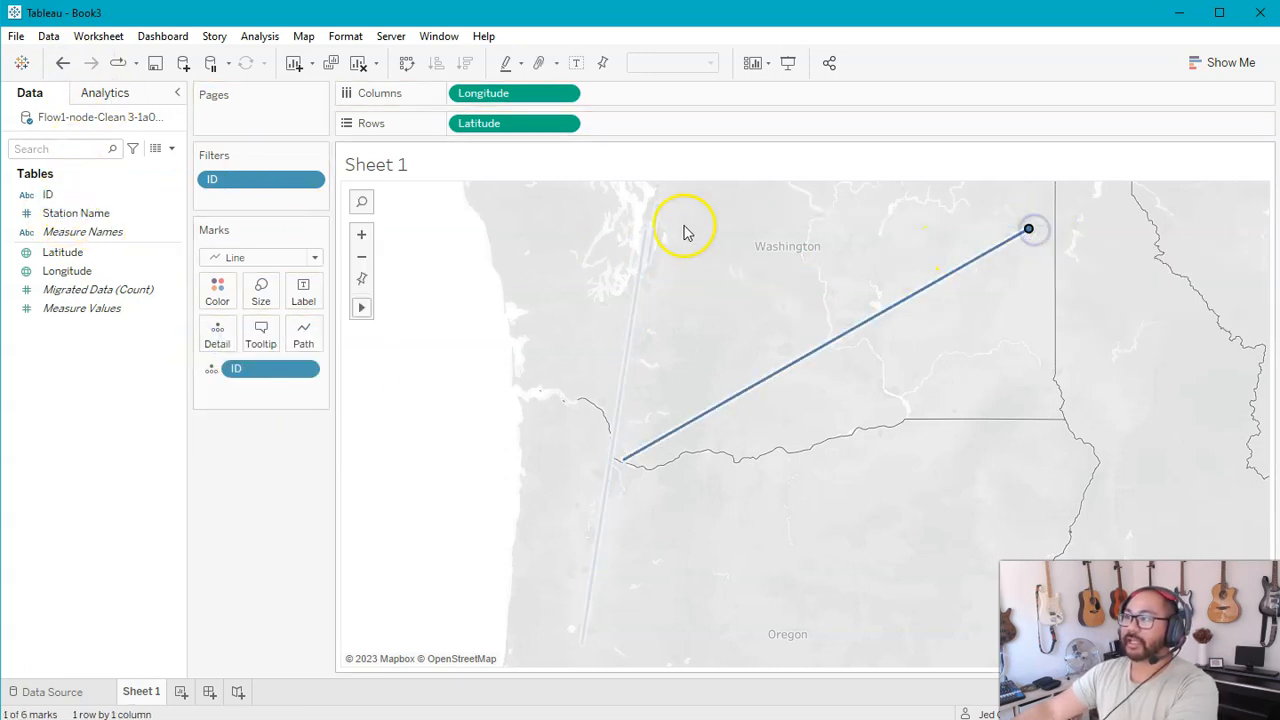
left_click(657, 210)
left_click(674, 317)
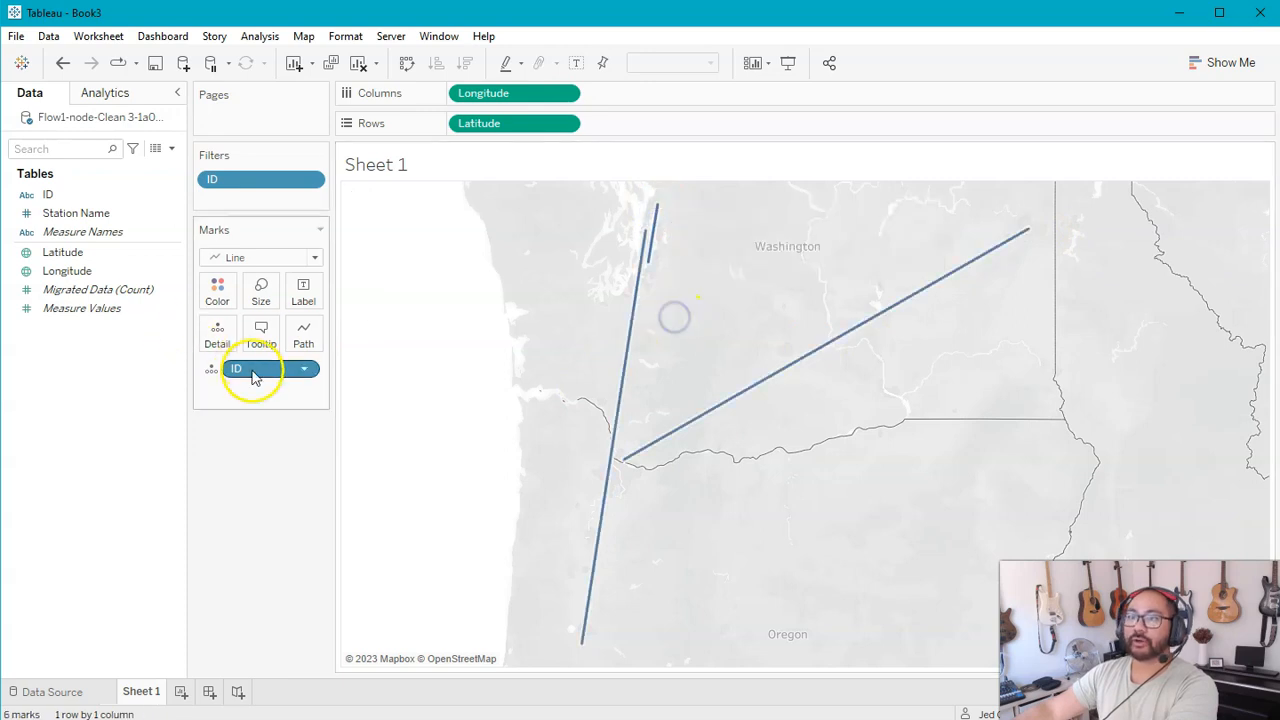
Step: Try Station Name in place of ID as the line detail for comparison, and remove it again
left_click_drag(251, 371, 237, 477)
left_click(76, 213)
left_click_drag(76, 213, 217, 340)
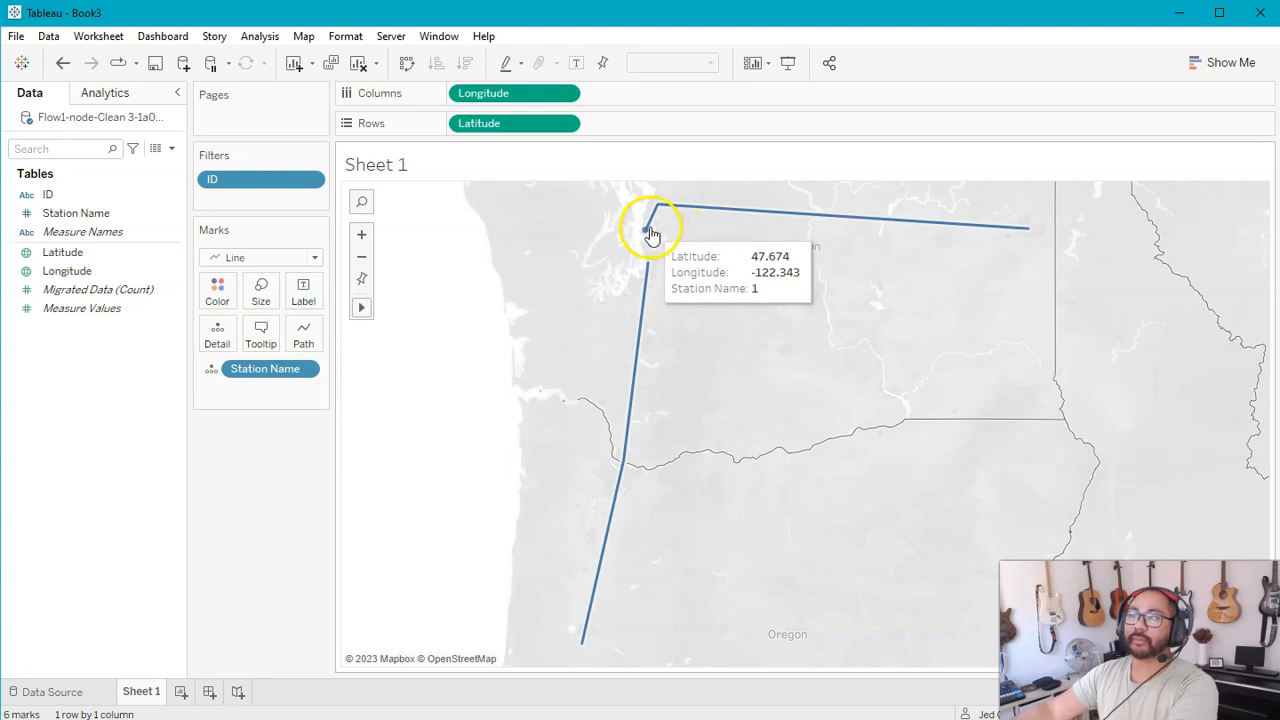
left_click_drag(249, 371, 252, 466)
Step: Set ID as the line detail and Station Name as the line path, and check the southwestern ID_00001 endpoint
left_click_drag(47, 194, 217, 331)
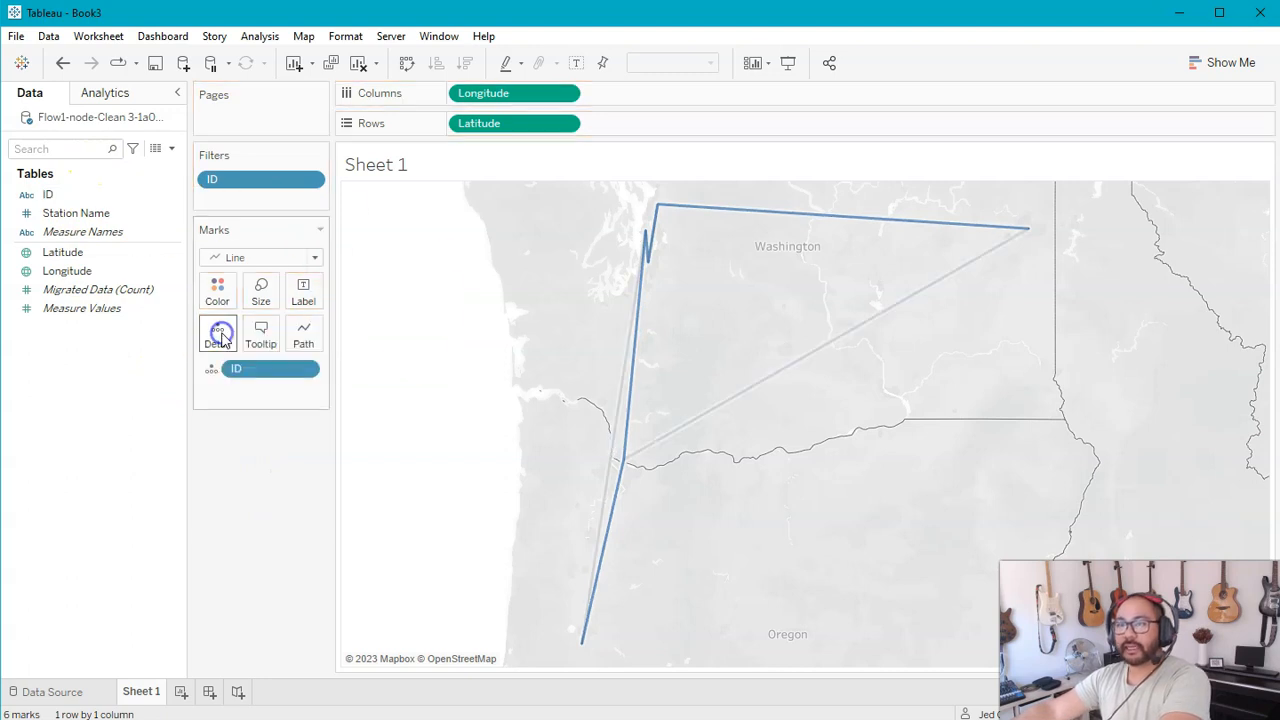
left_click(70, 216)
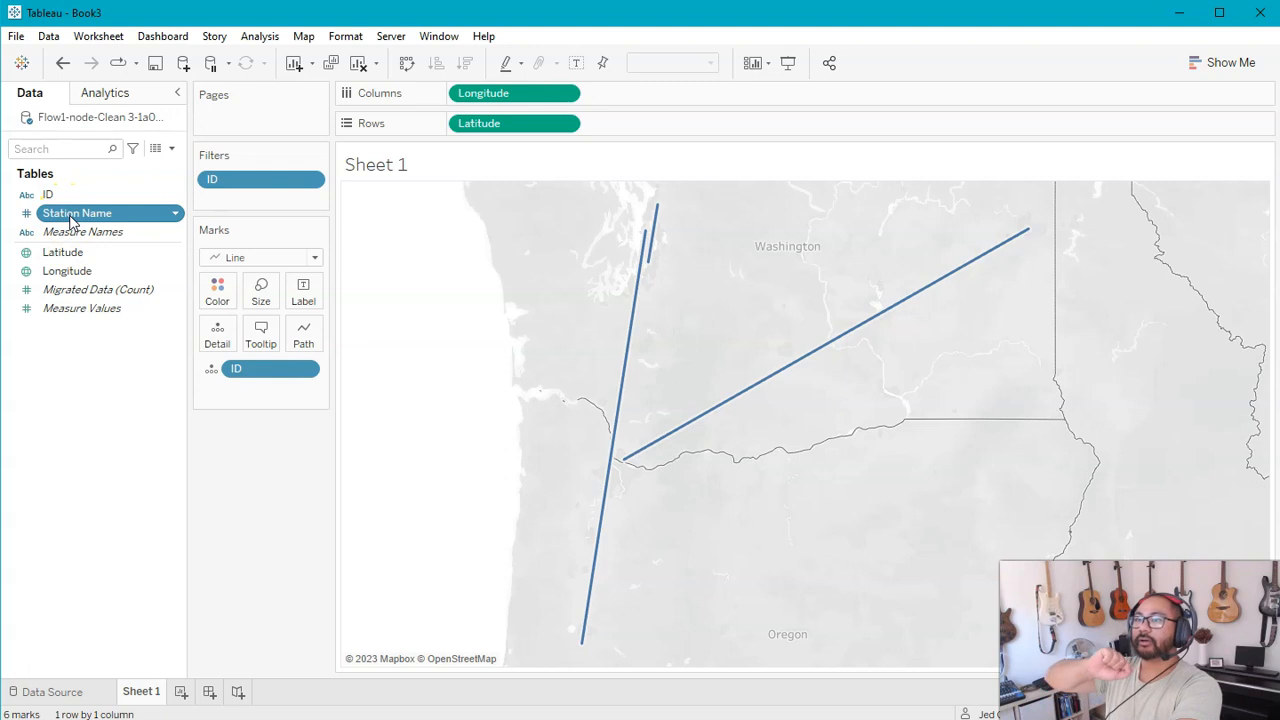
left_click_drag(70, 220, 303, 342)
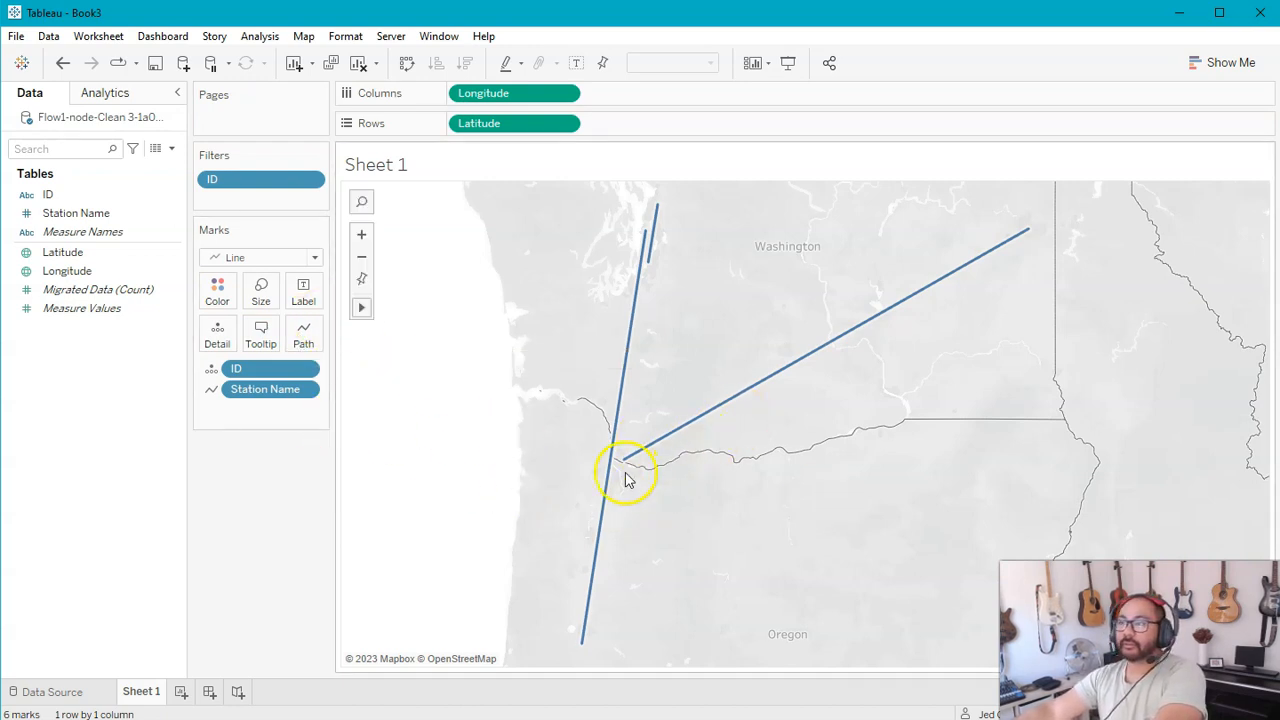
mouse_move(634, 472)
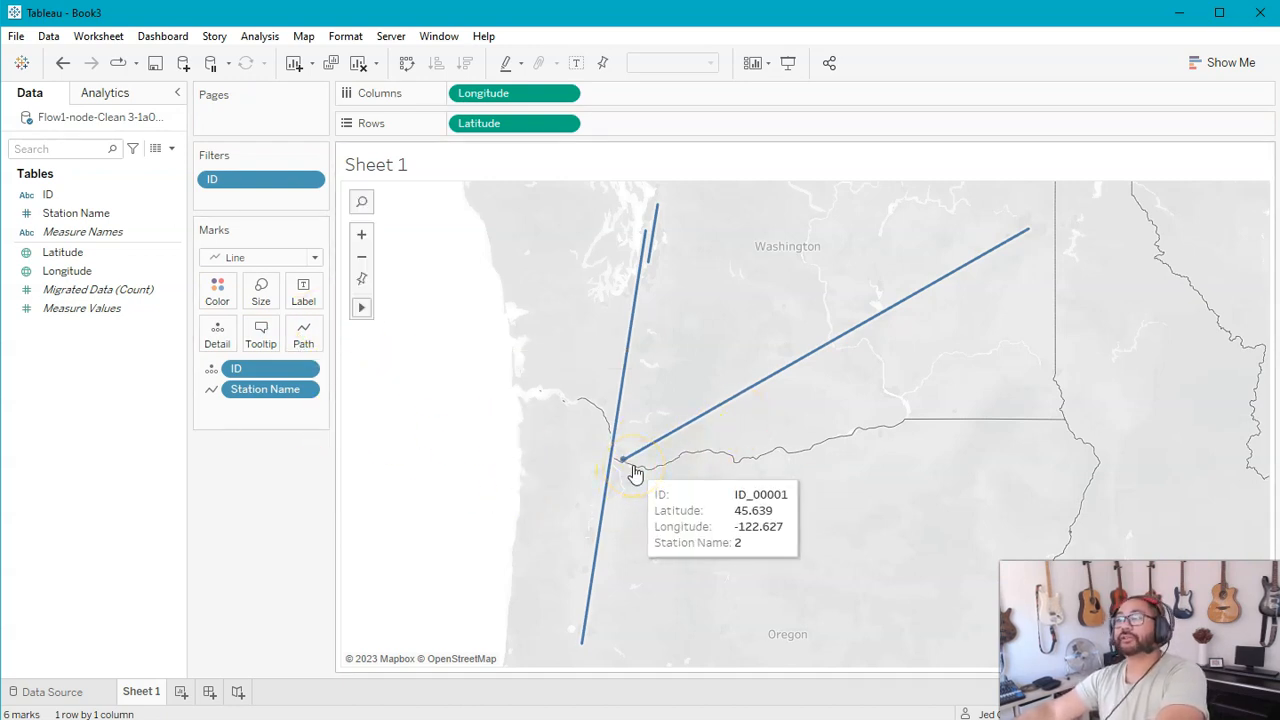
left_click(67, 214)
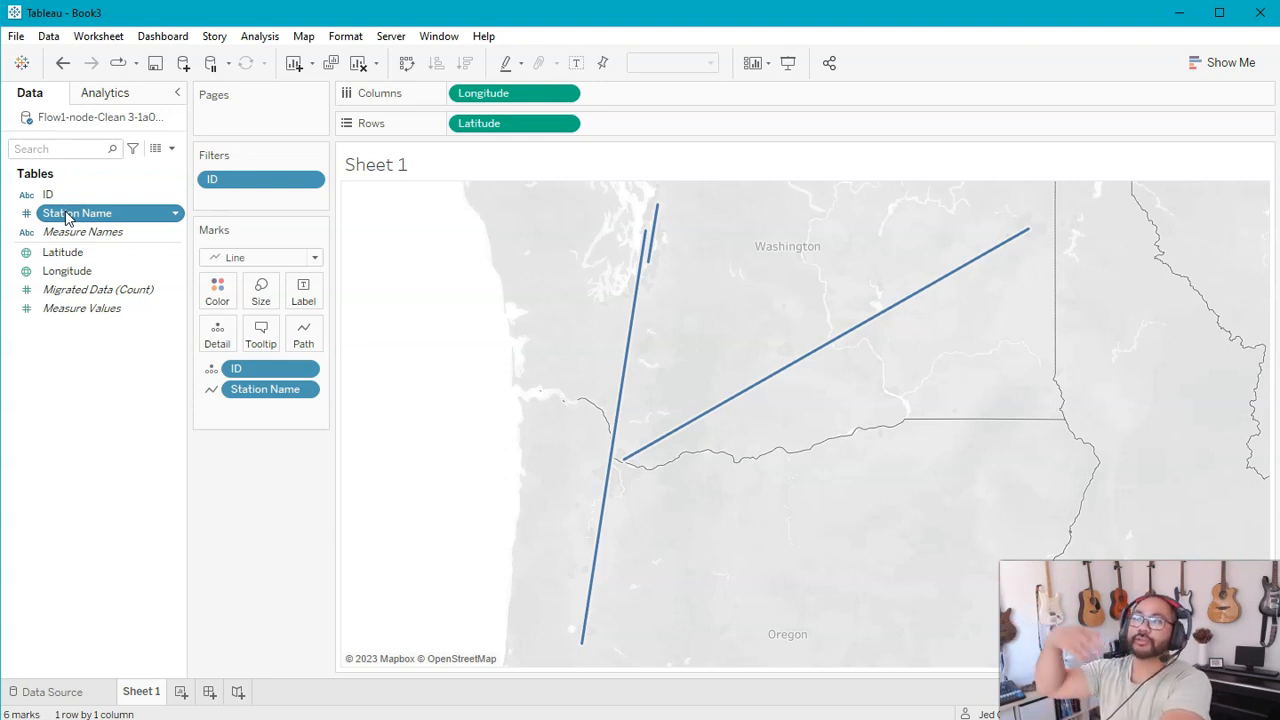
left_click(120, 258, "ctrl")
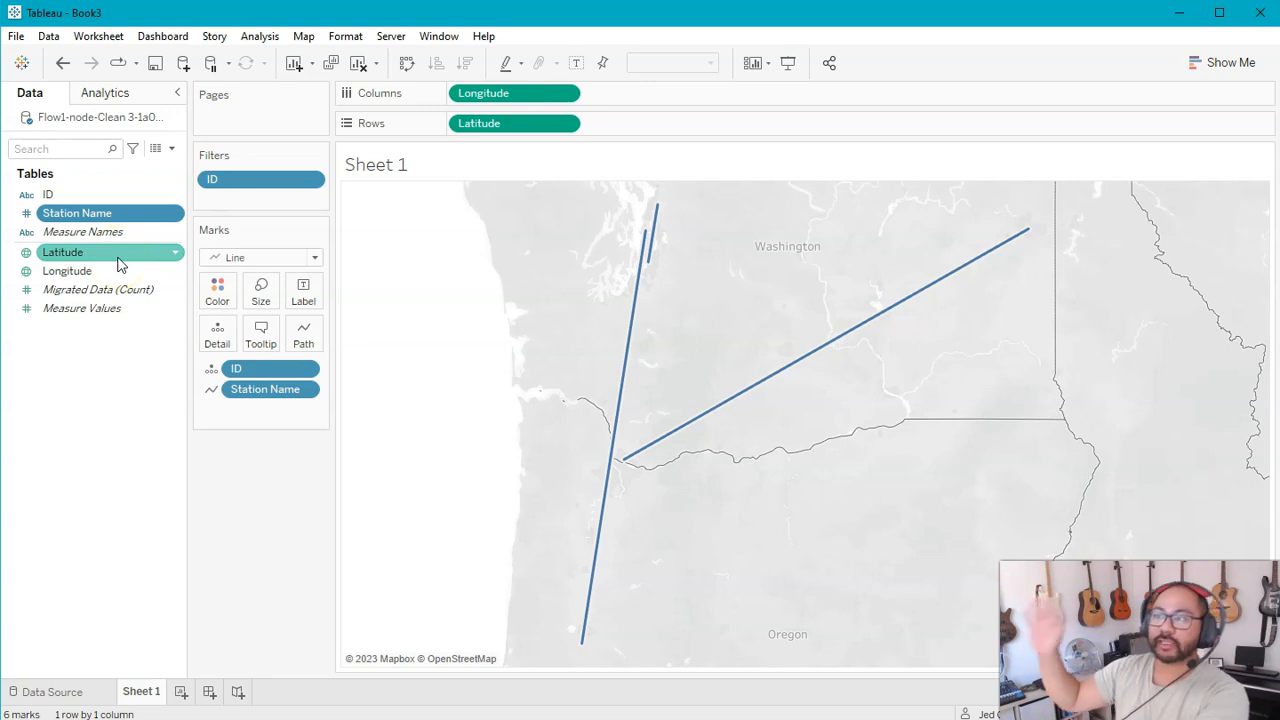
left_click(406, 326)
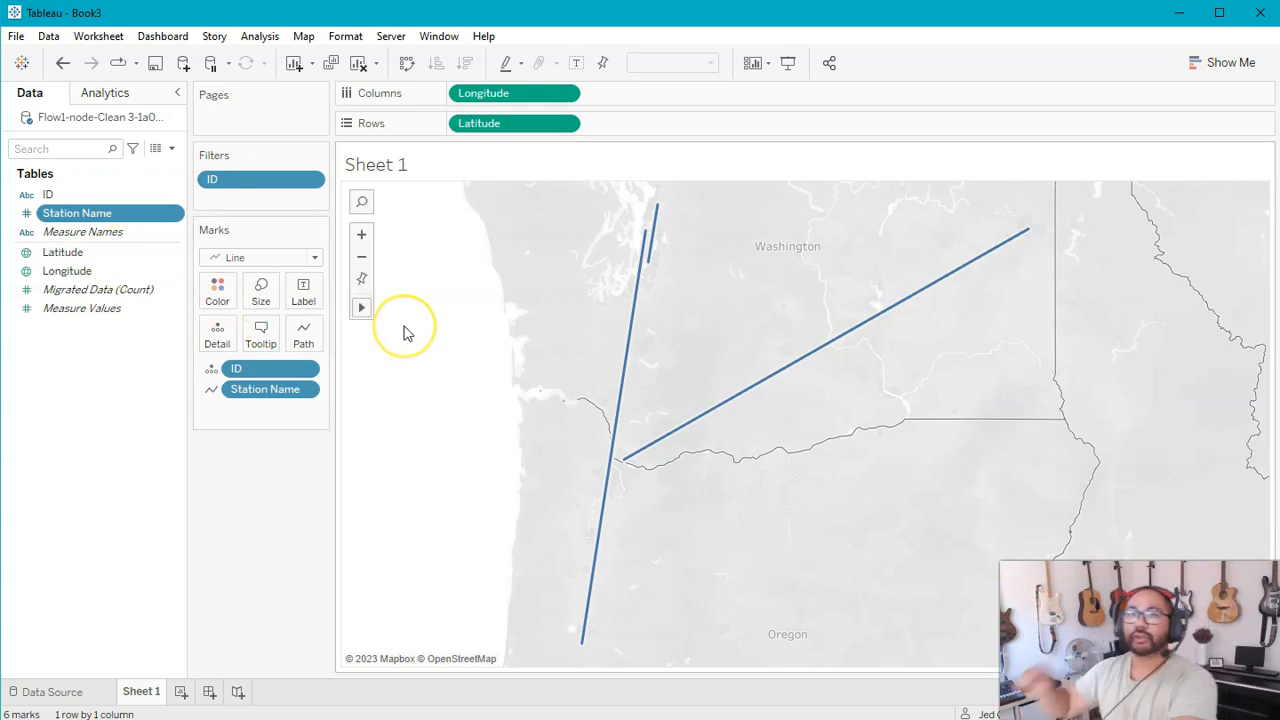